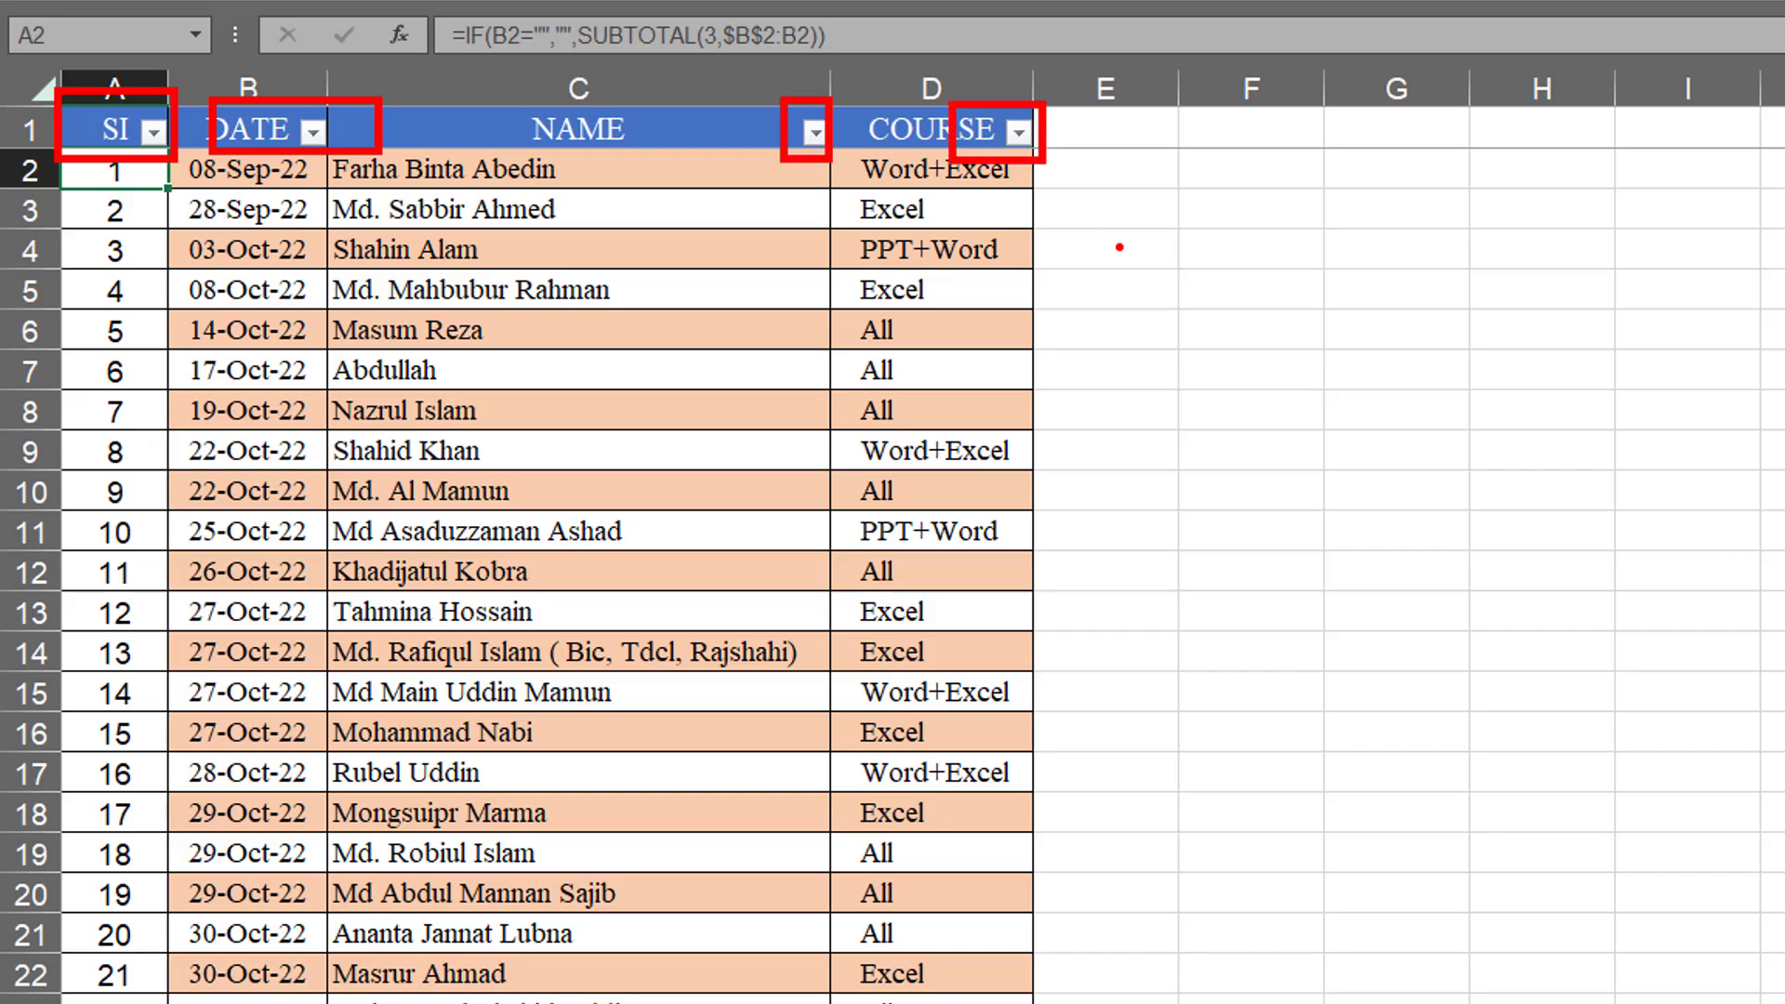
Step: Filter the COURSE column to show only Excel rows
click(601, 254)
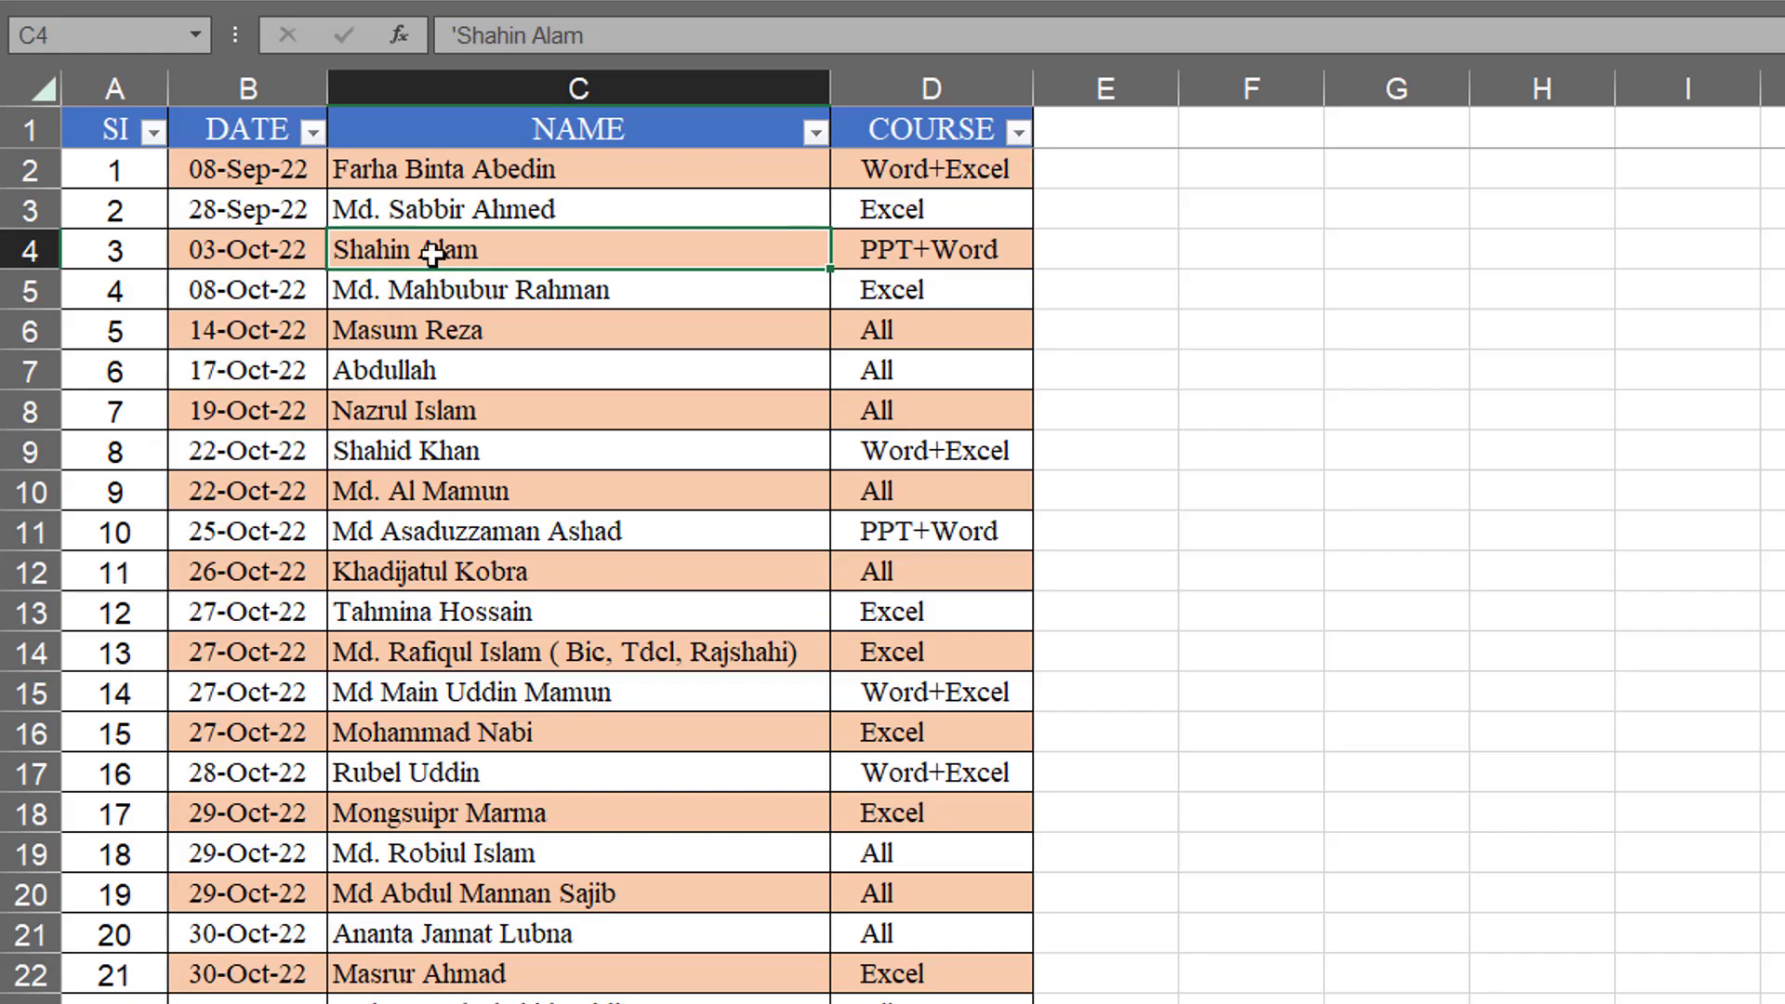
click(947, 138)
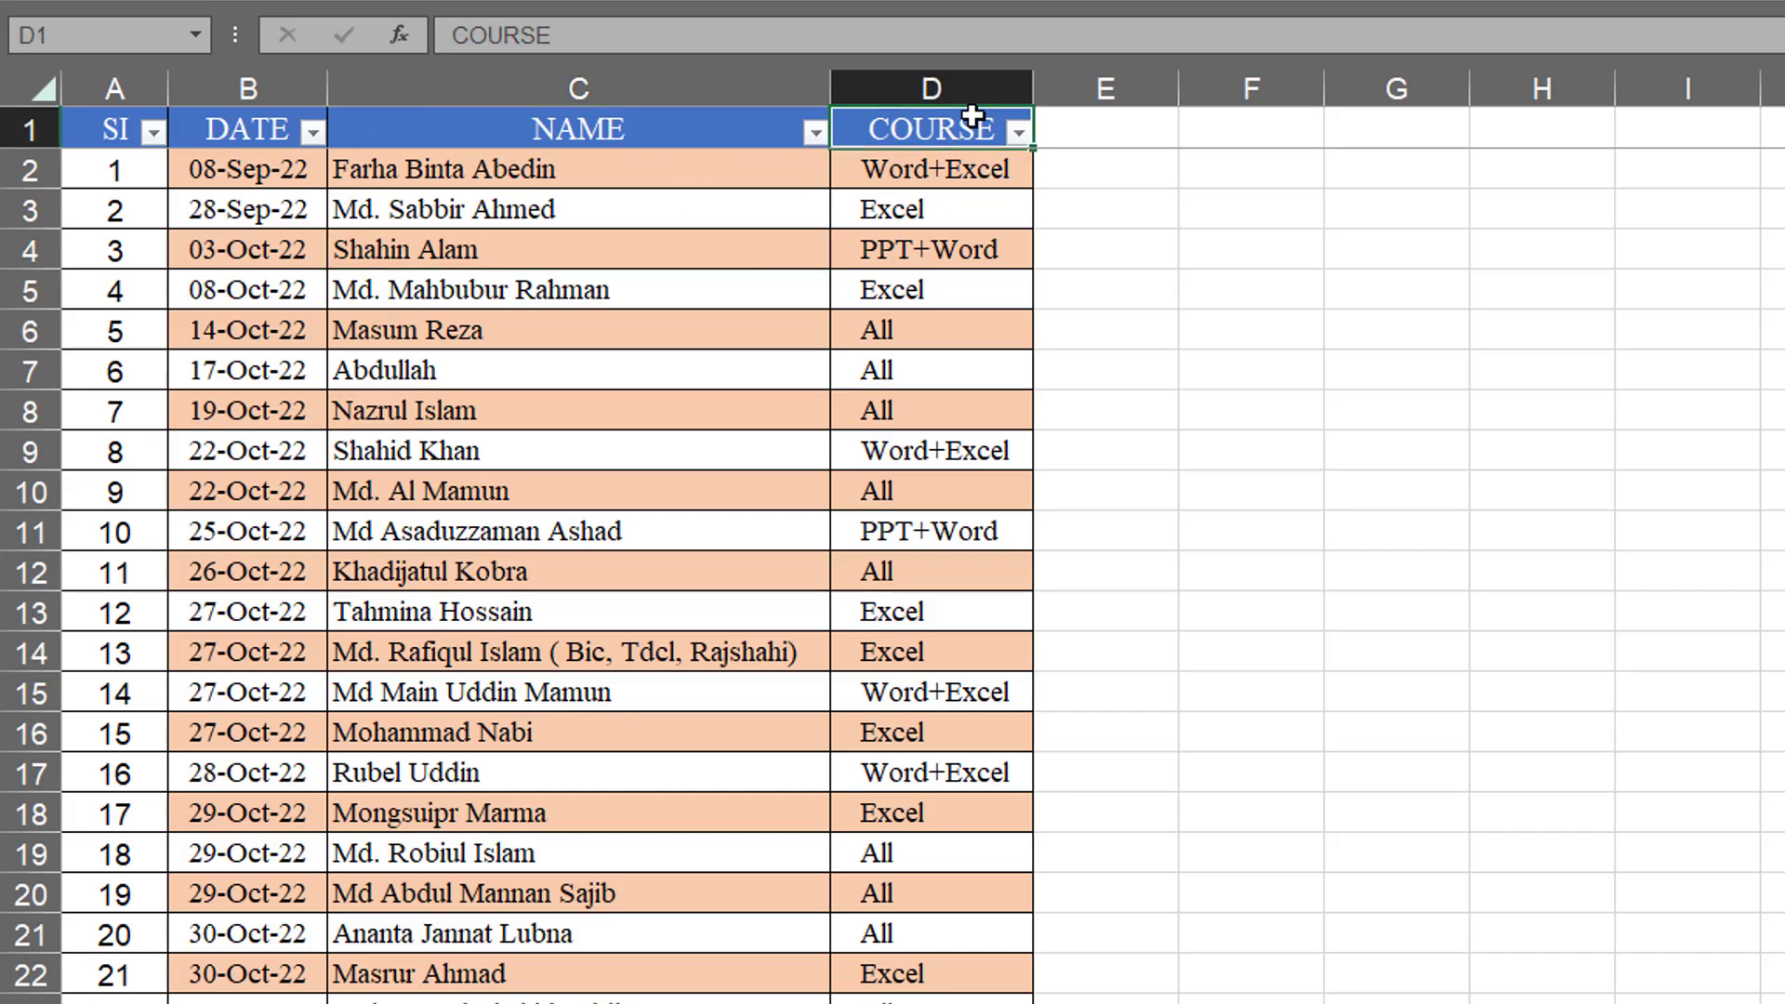
click(1019, 133)
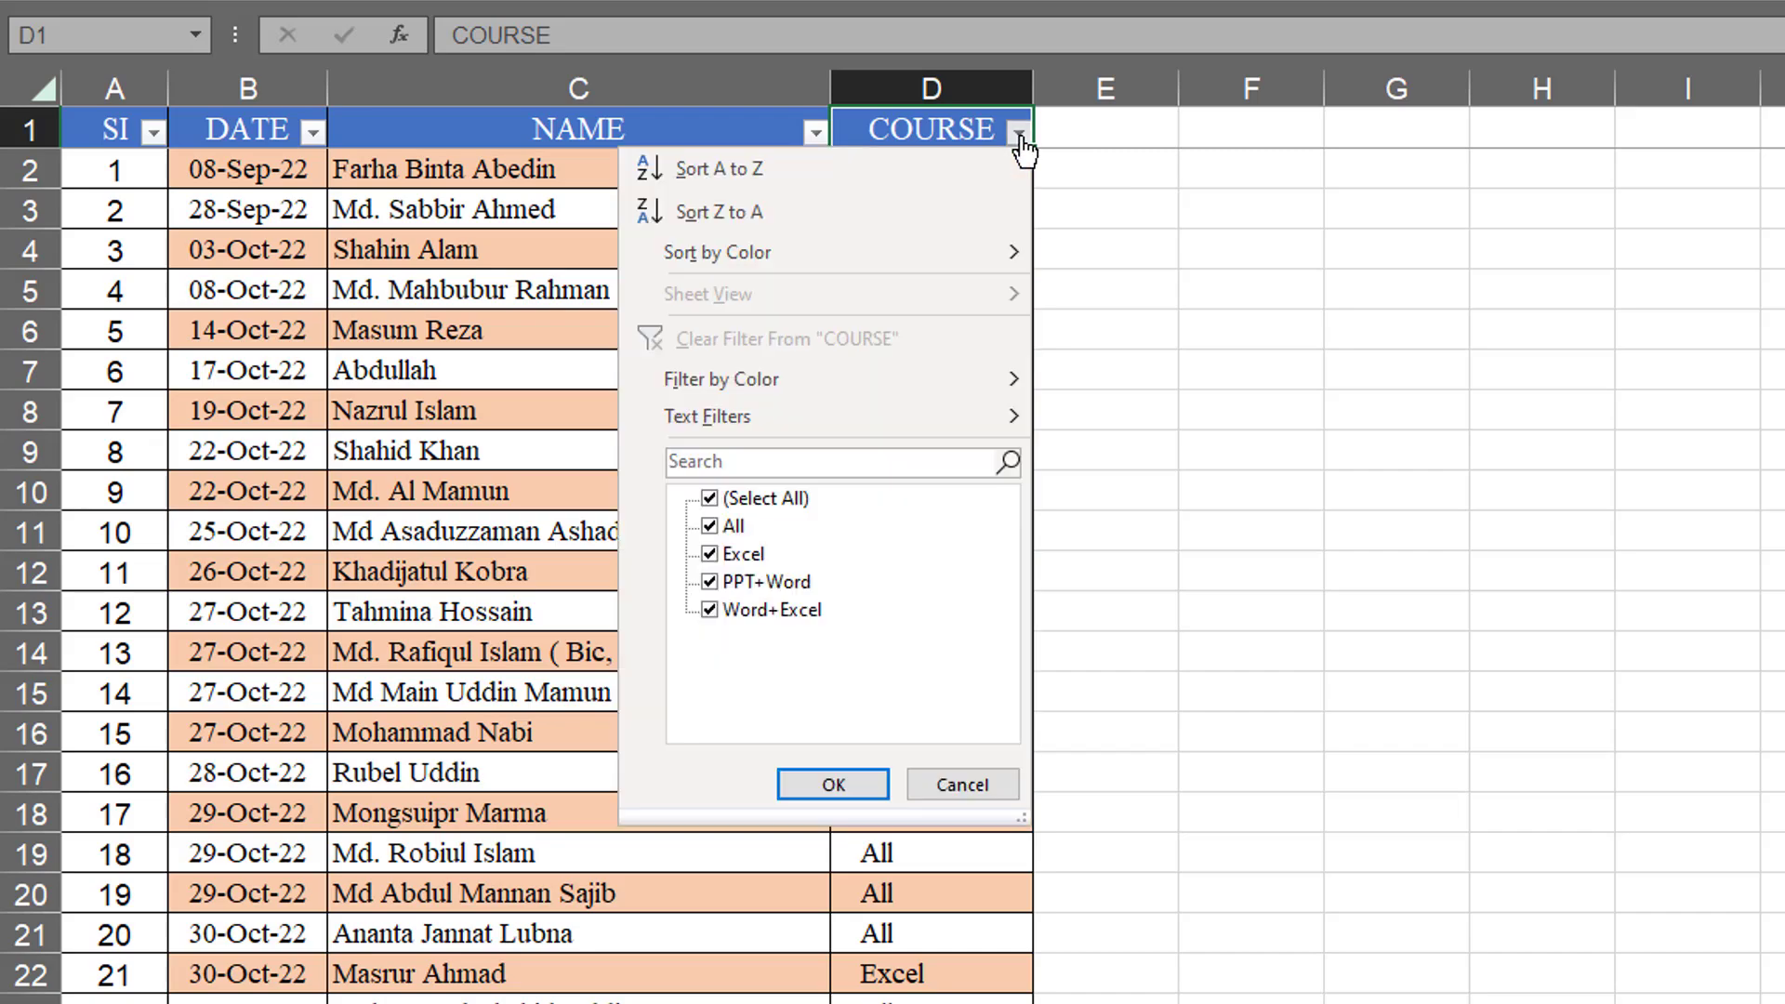
click(761, 500)
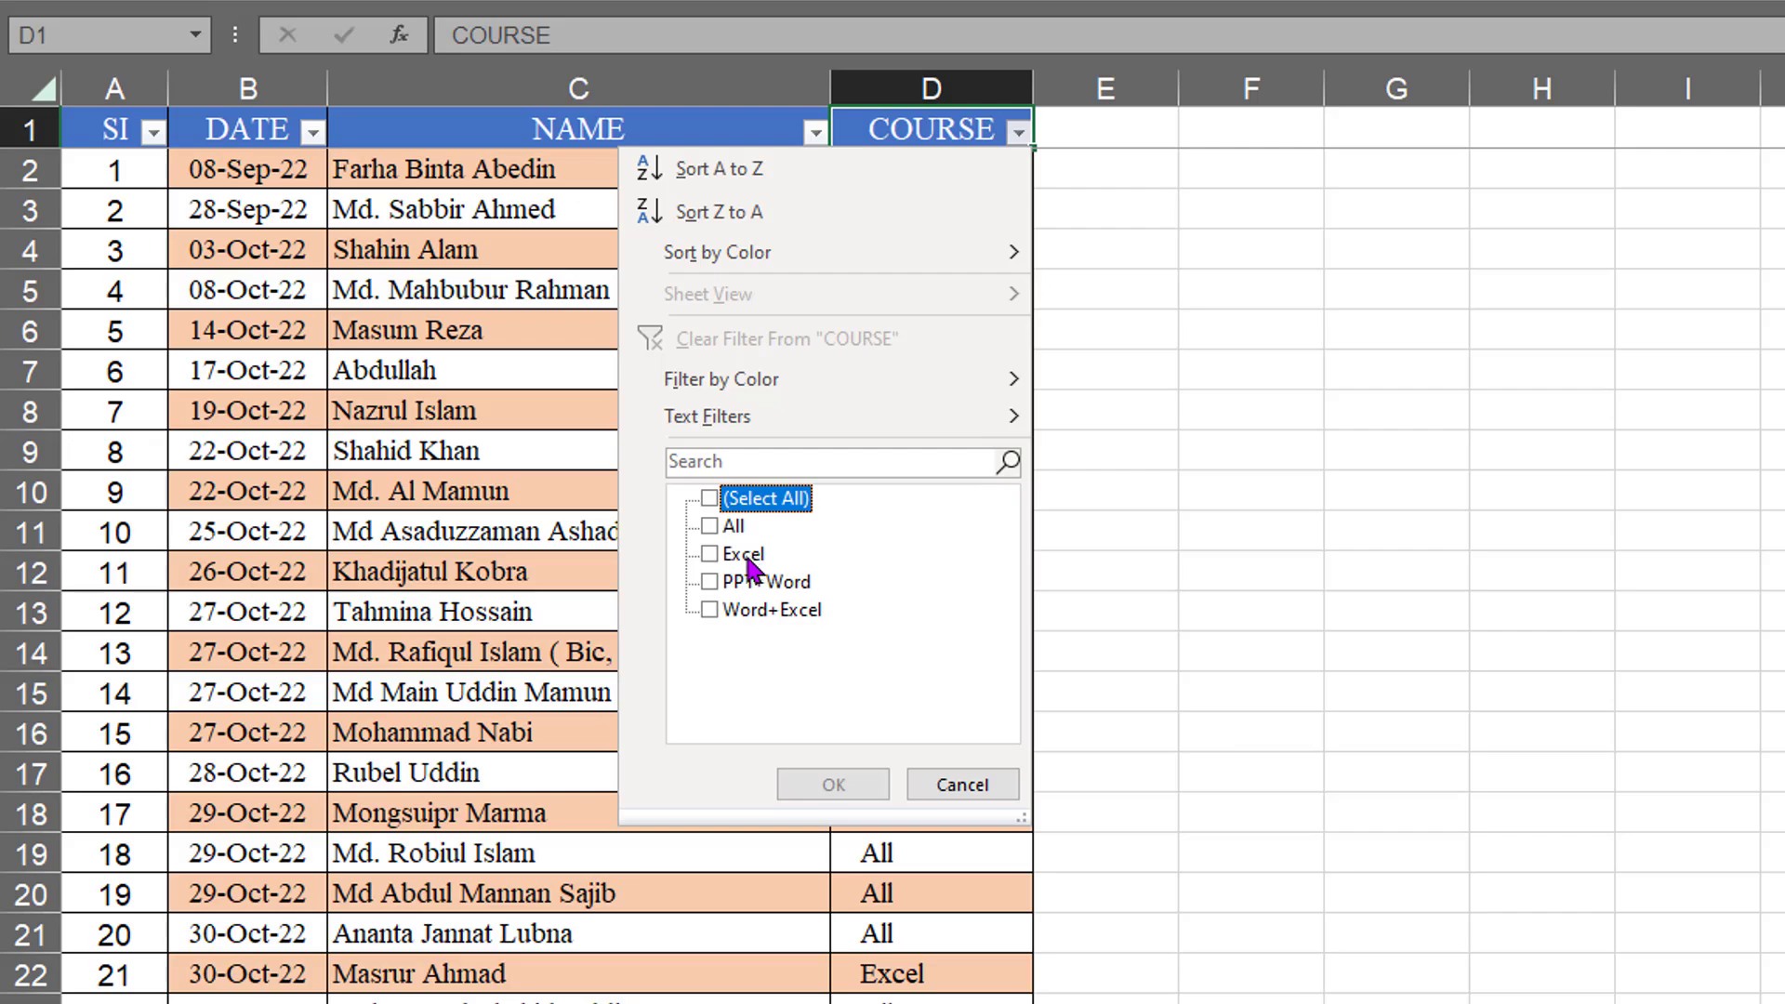
click(734, 554)
click(785, 502)
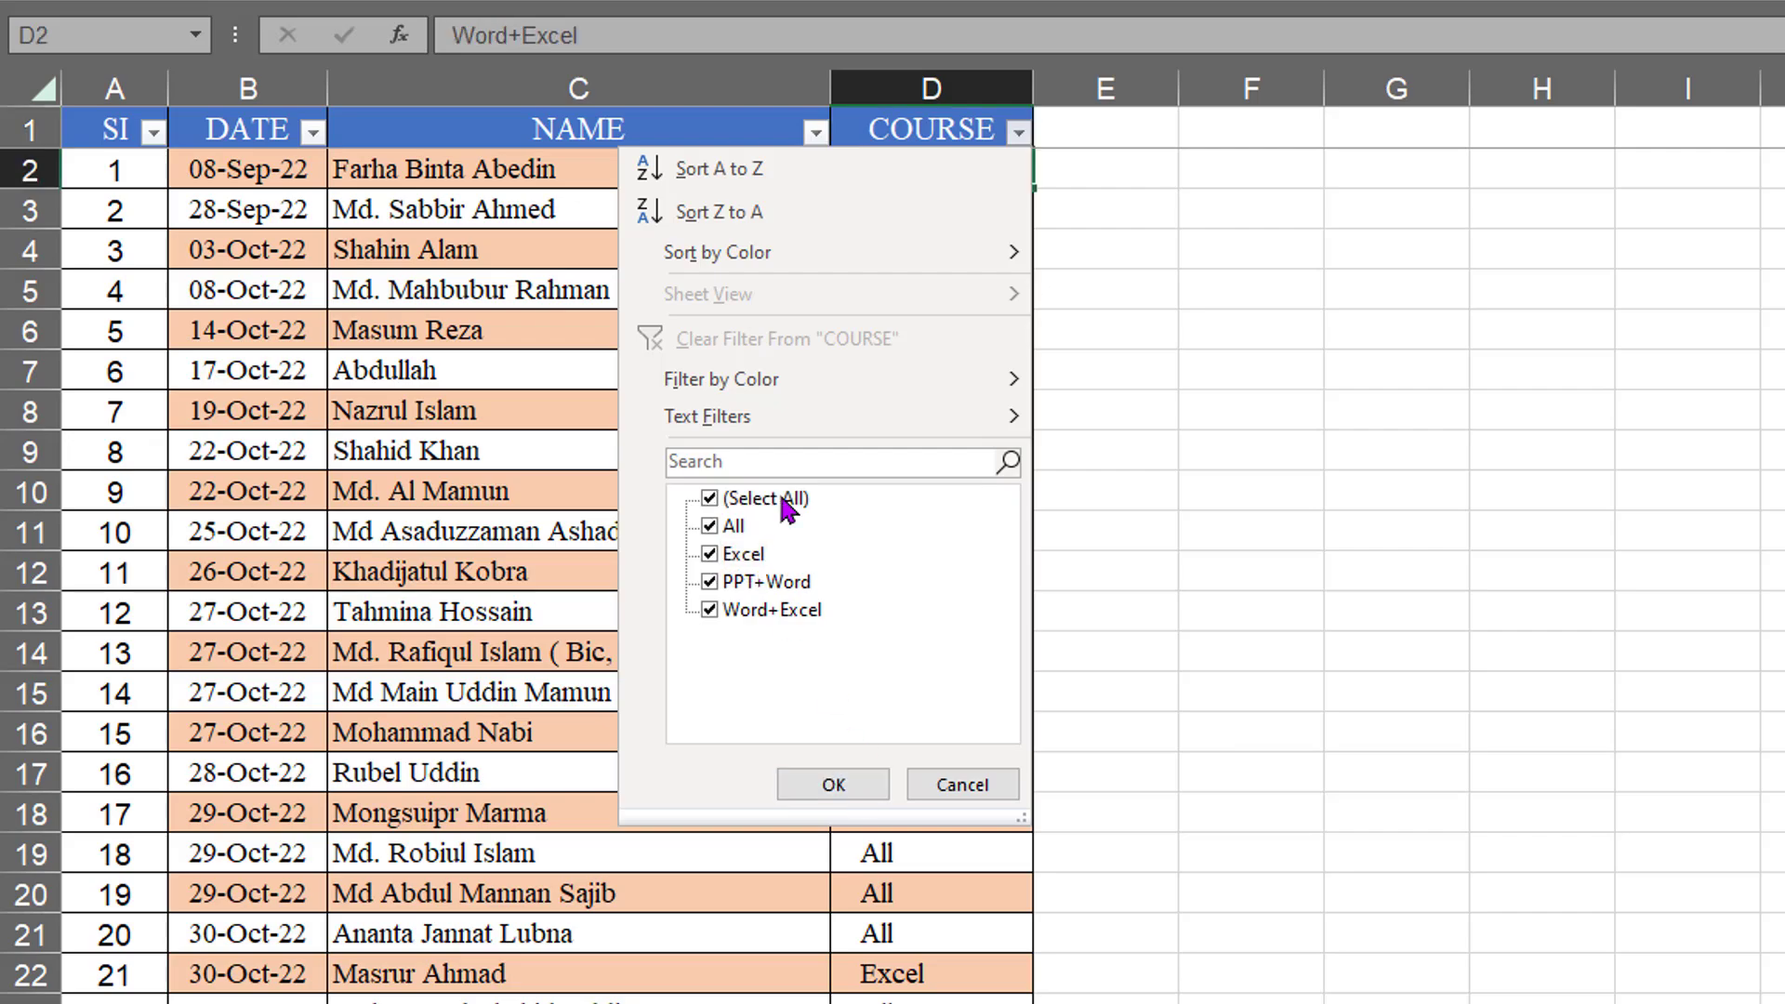
click(712, 501)
click(729, 556)
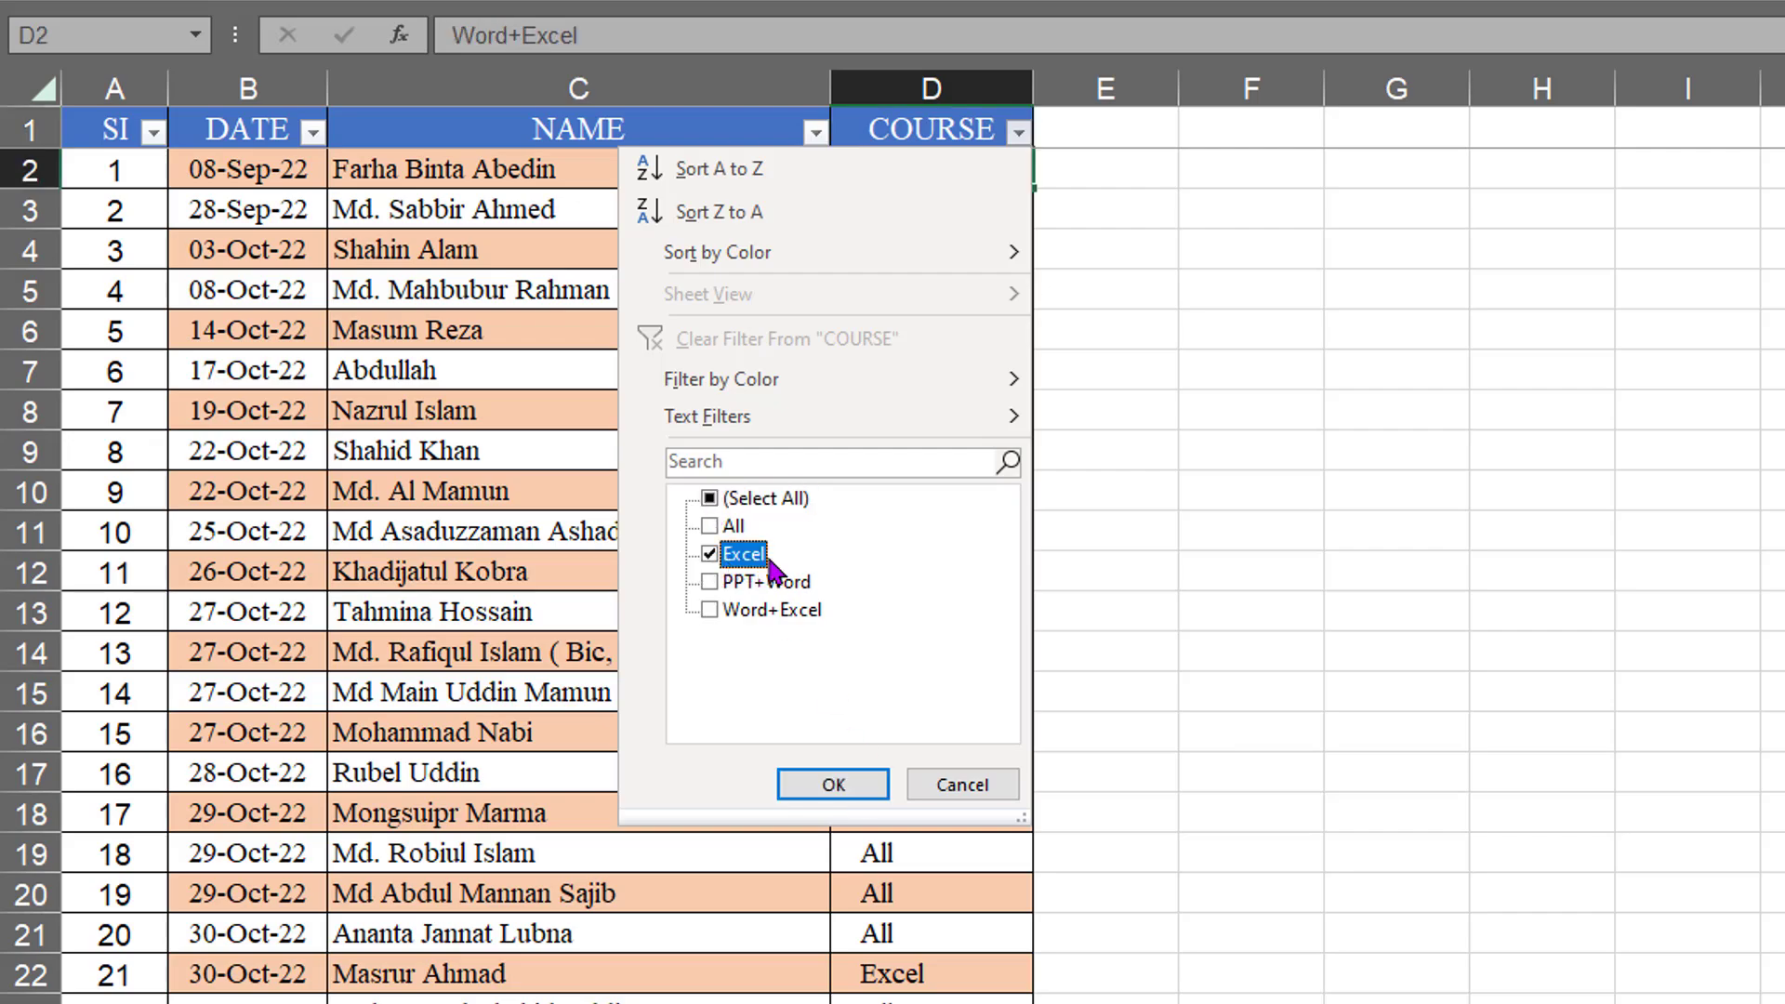
click(804, 787)
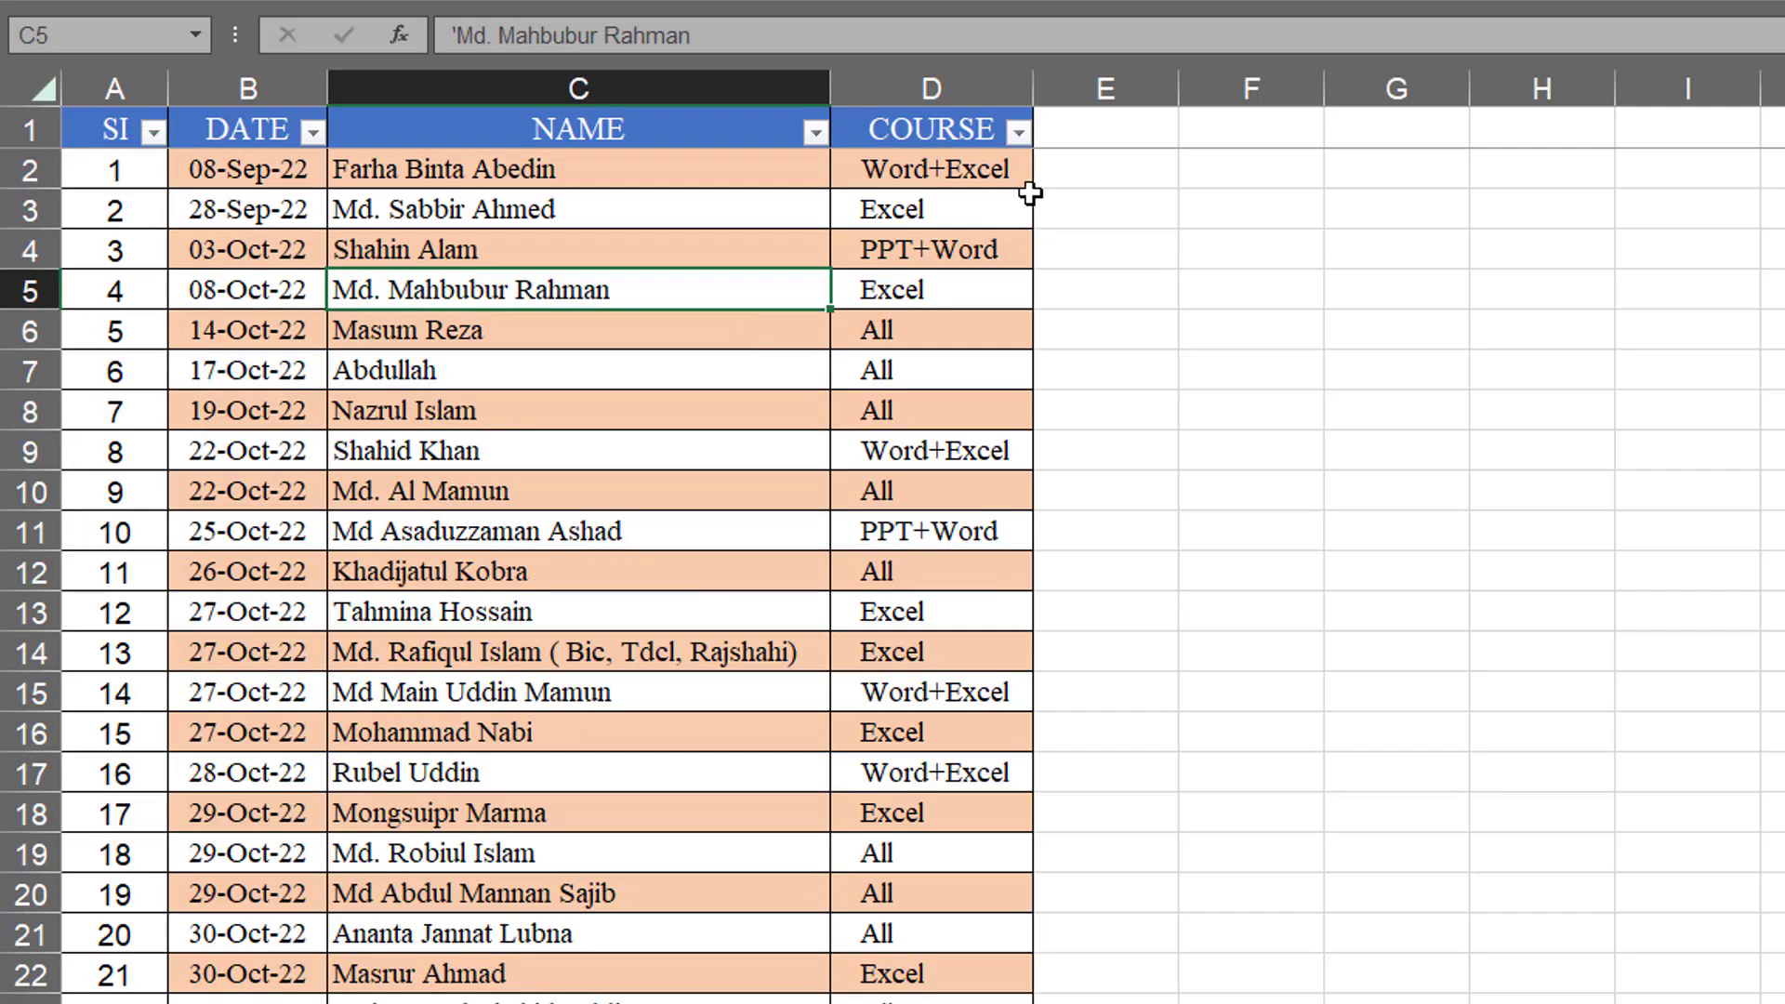
Step: Reapply the Excel-only COURSE filter, then switch it to Word+Excel only
click(1019, 132)
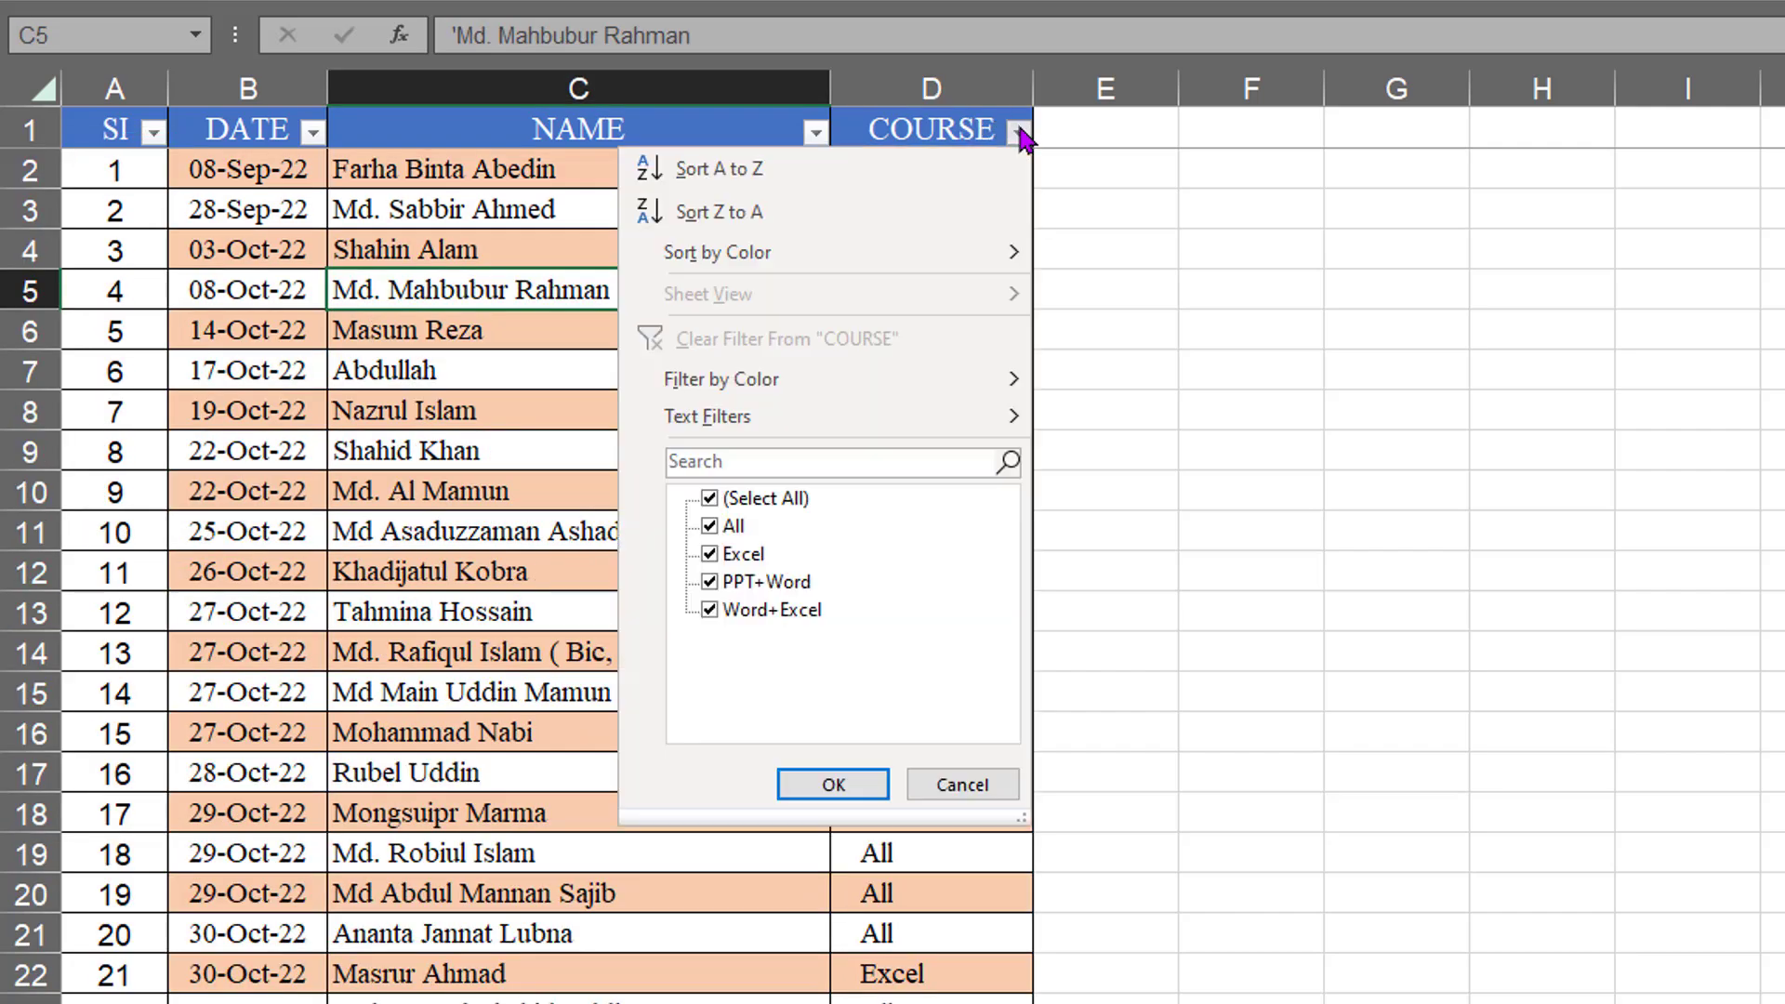
click(779, 503)
click(756, 561)
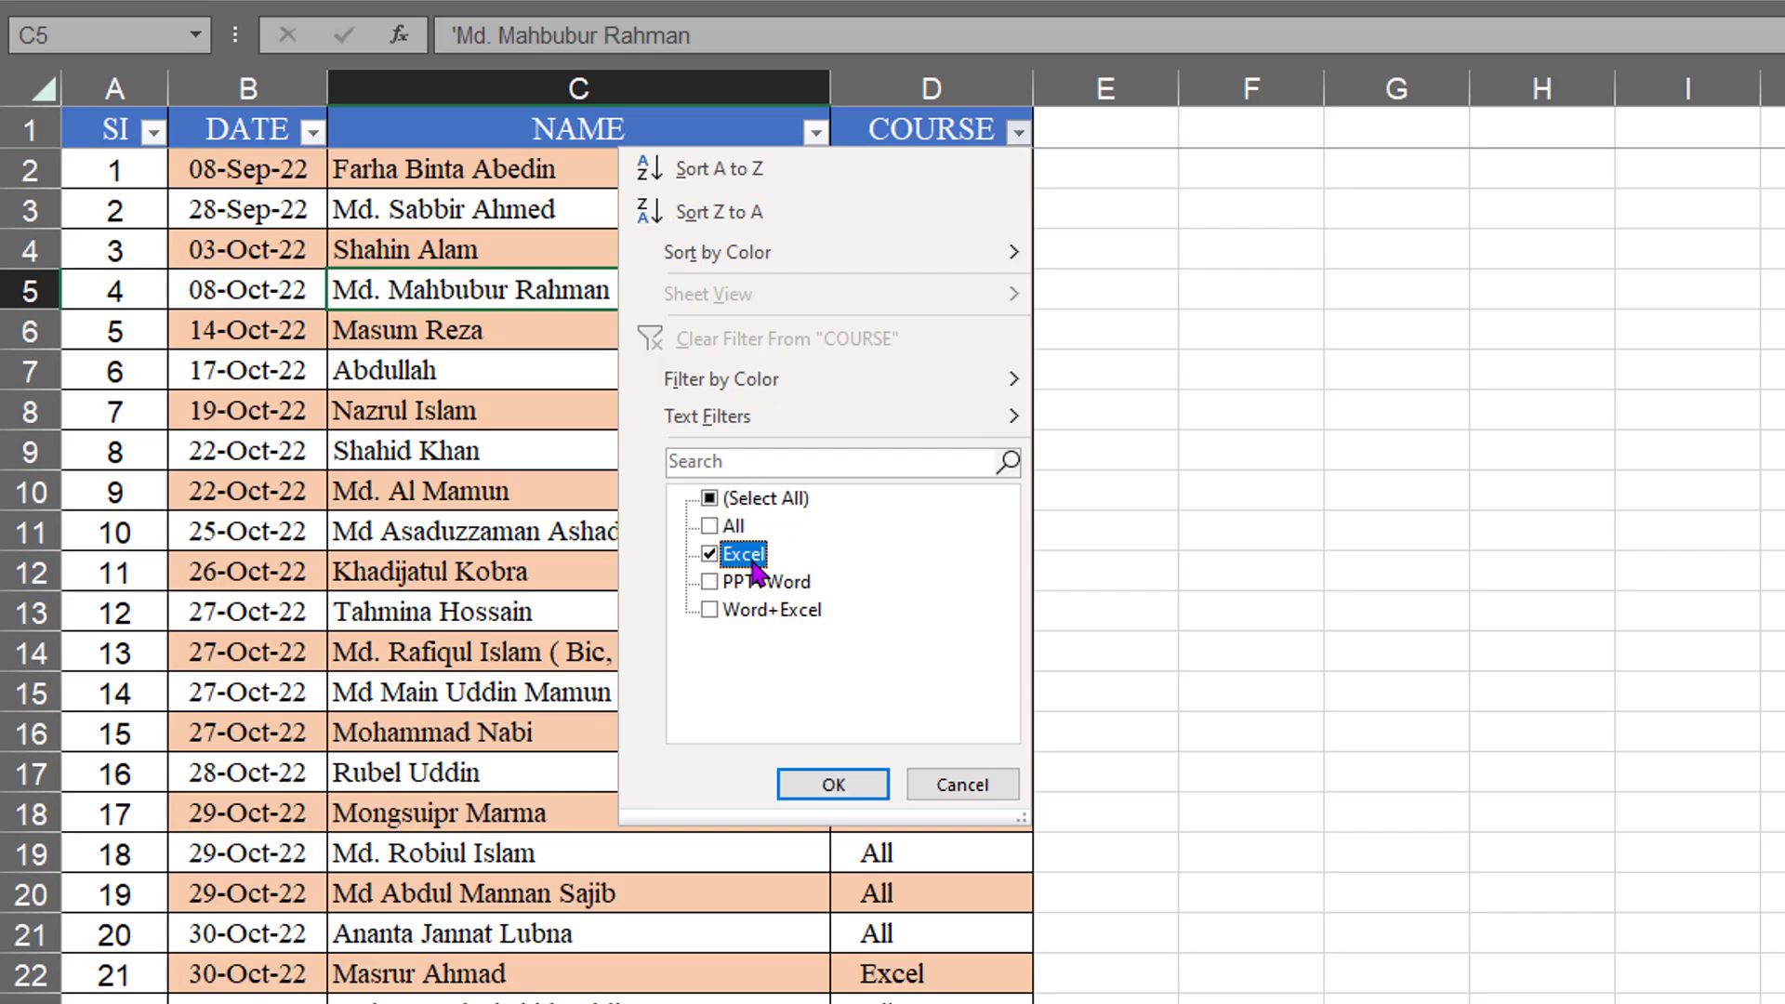
click(833, 784)
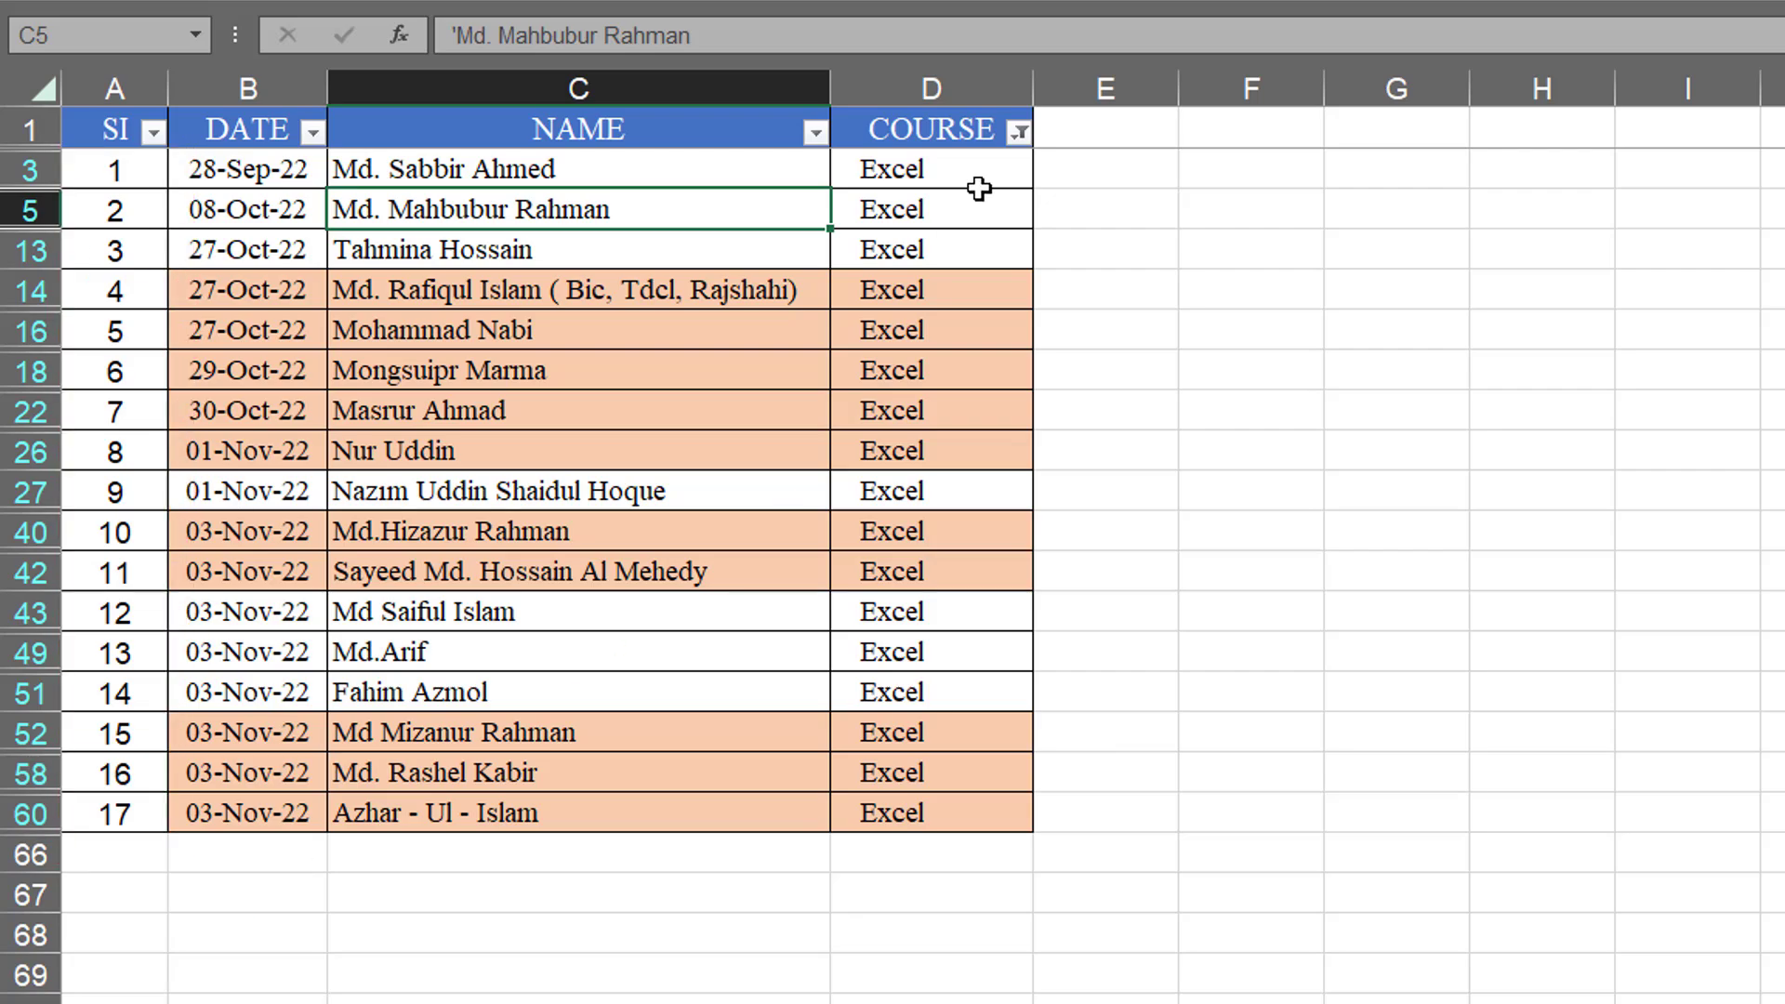
click(1018, 133)
click(725, 555)
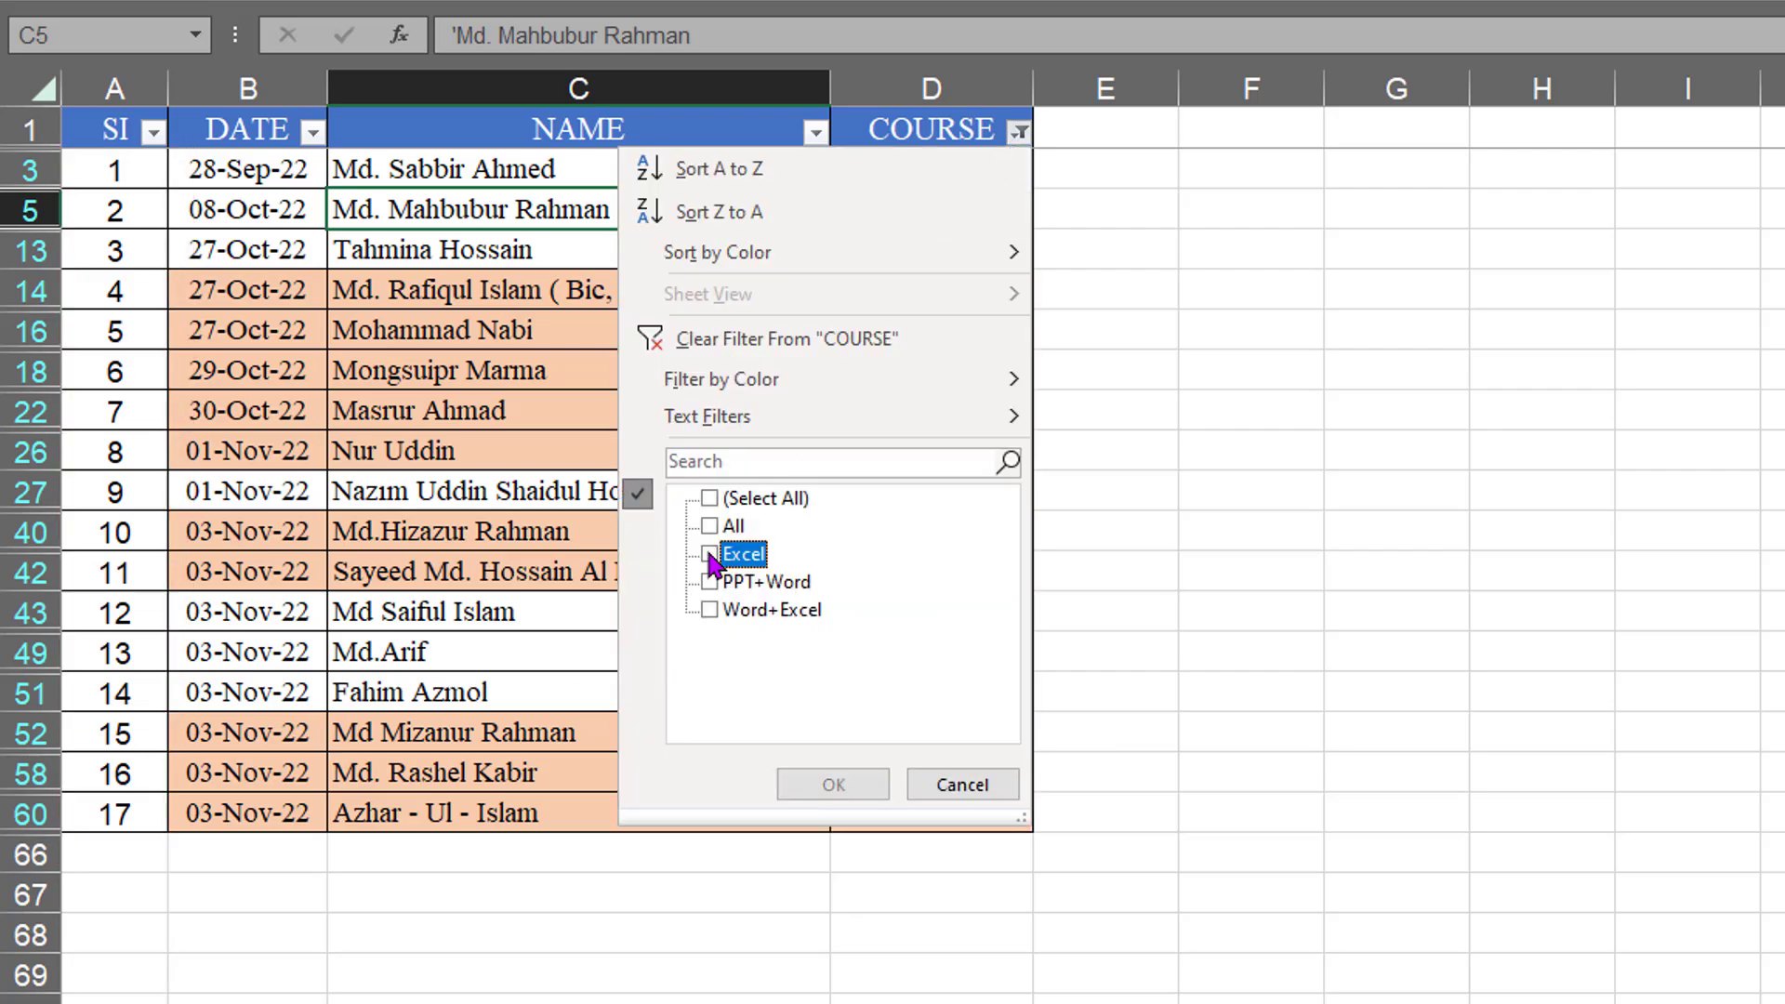
click(763, 613)
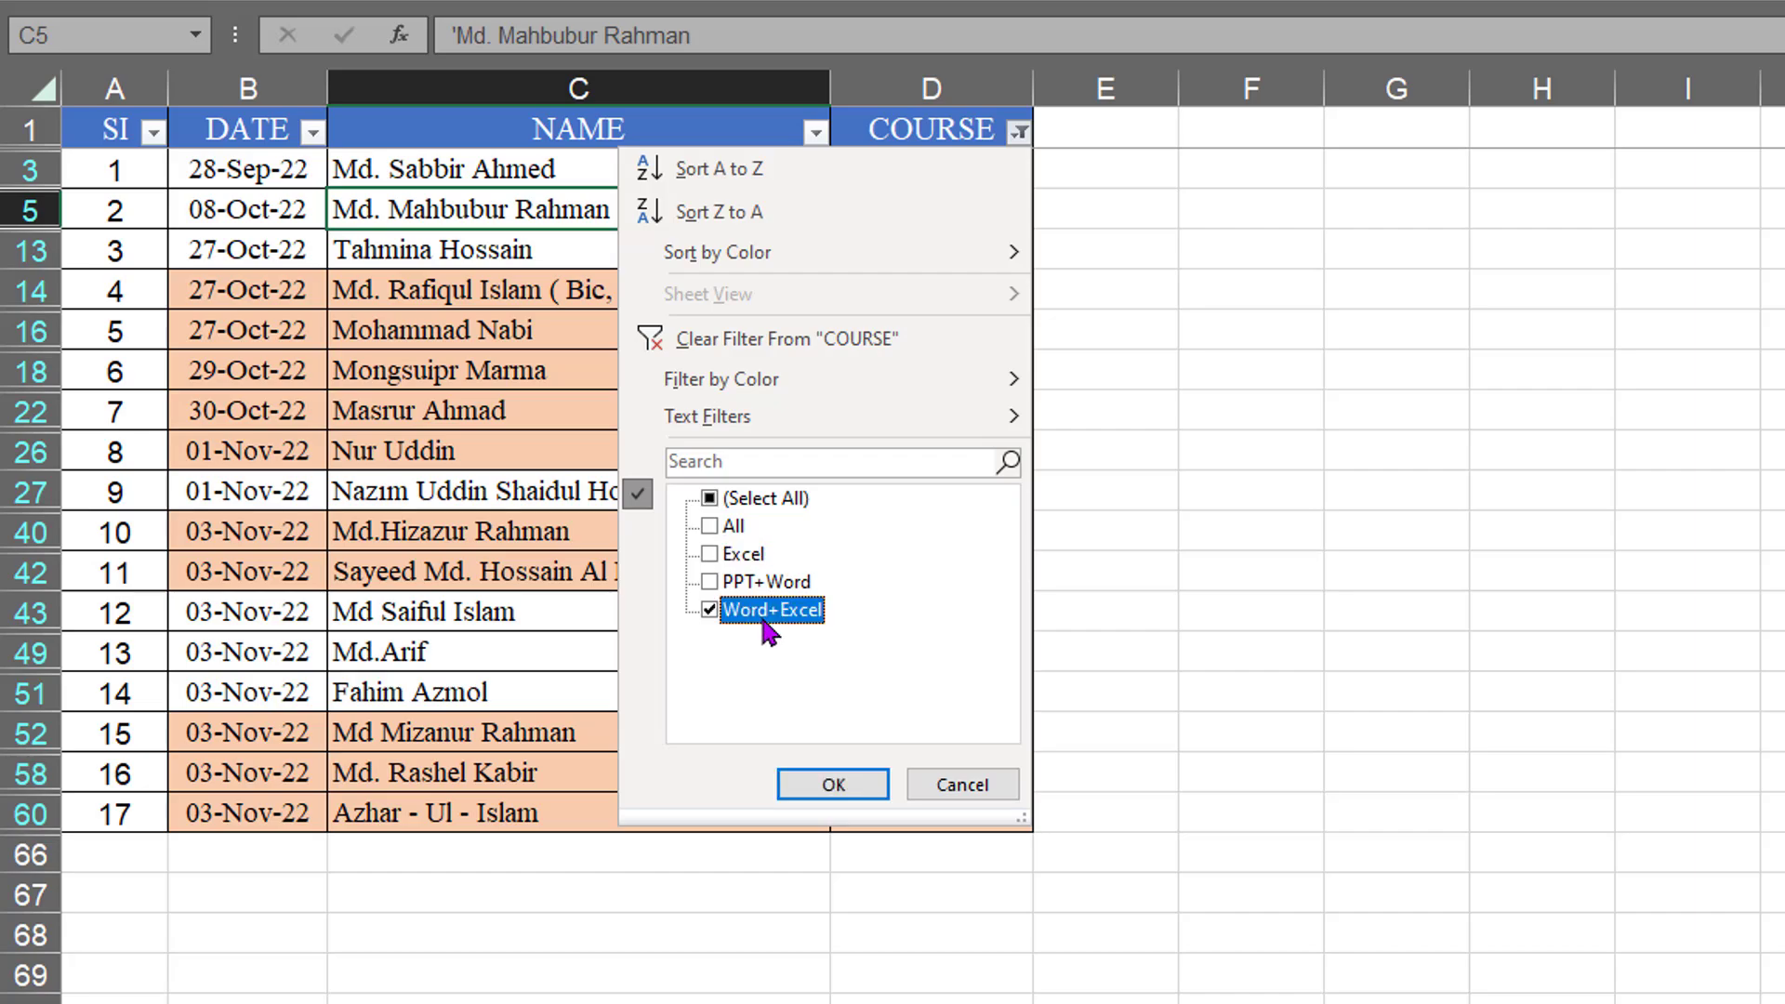
click(834, 786)
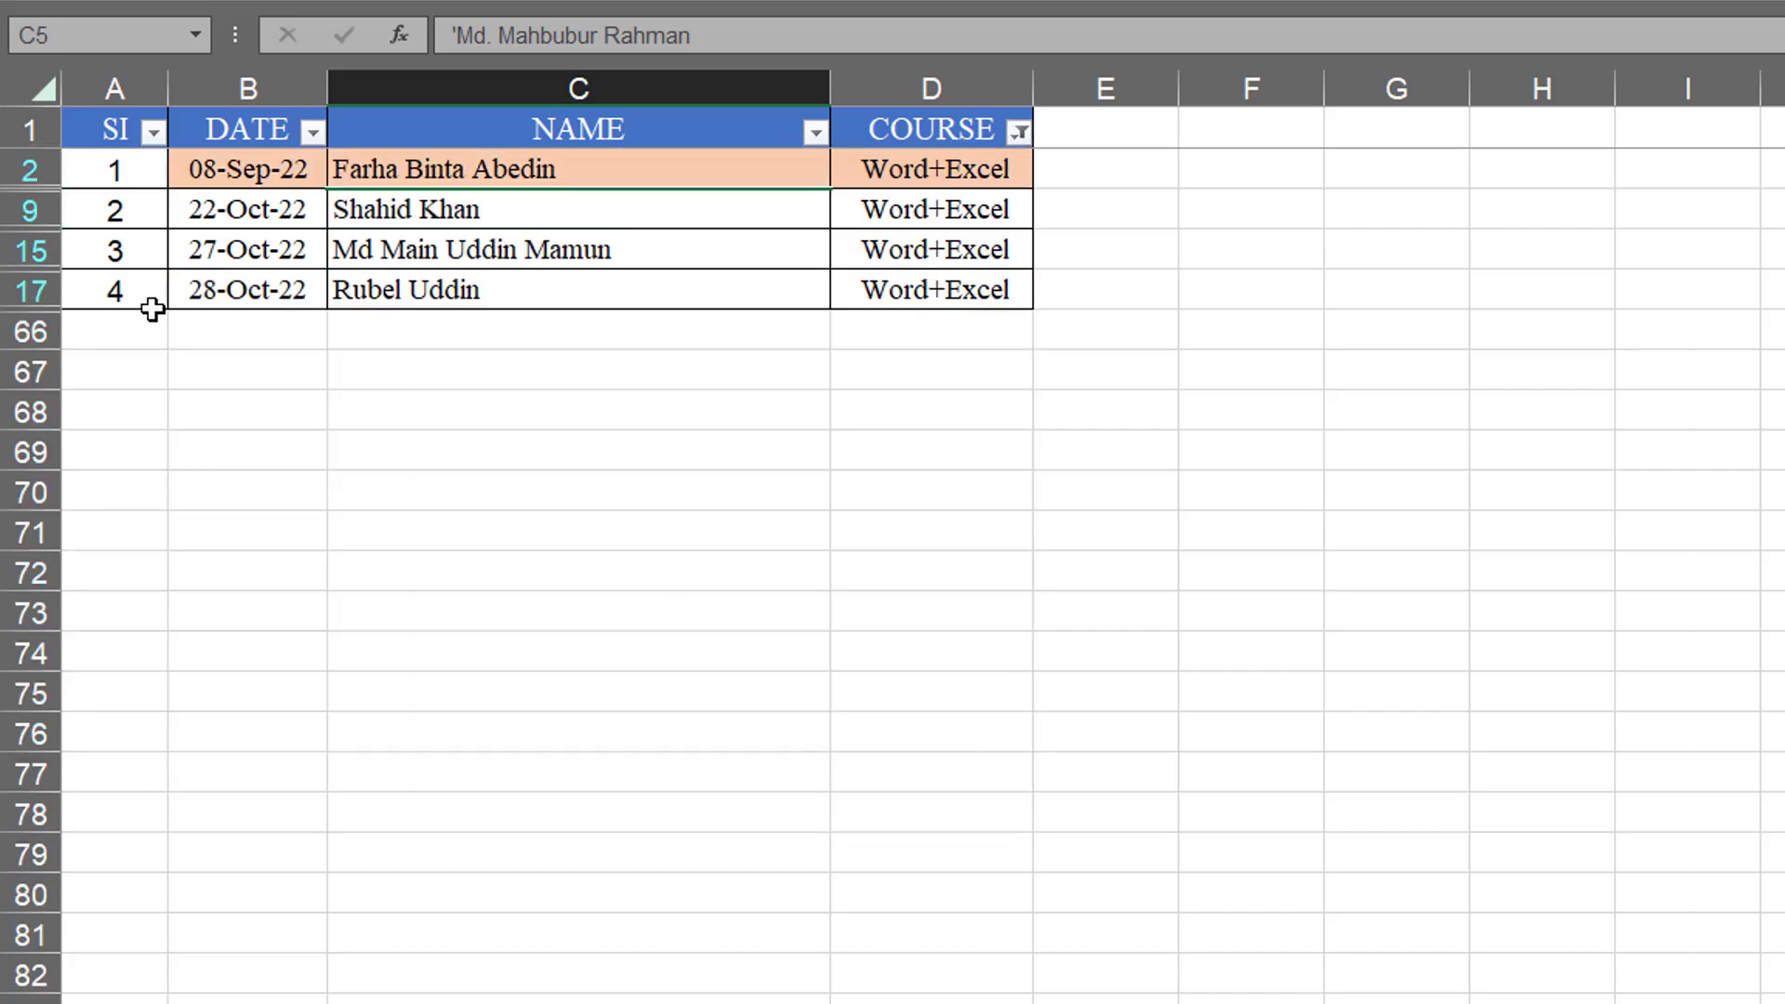
Step: Add PPT+Word to the COURSE filter alongside Word+Excel
click(1018, 135)
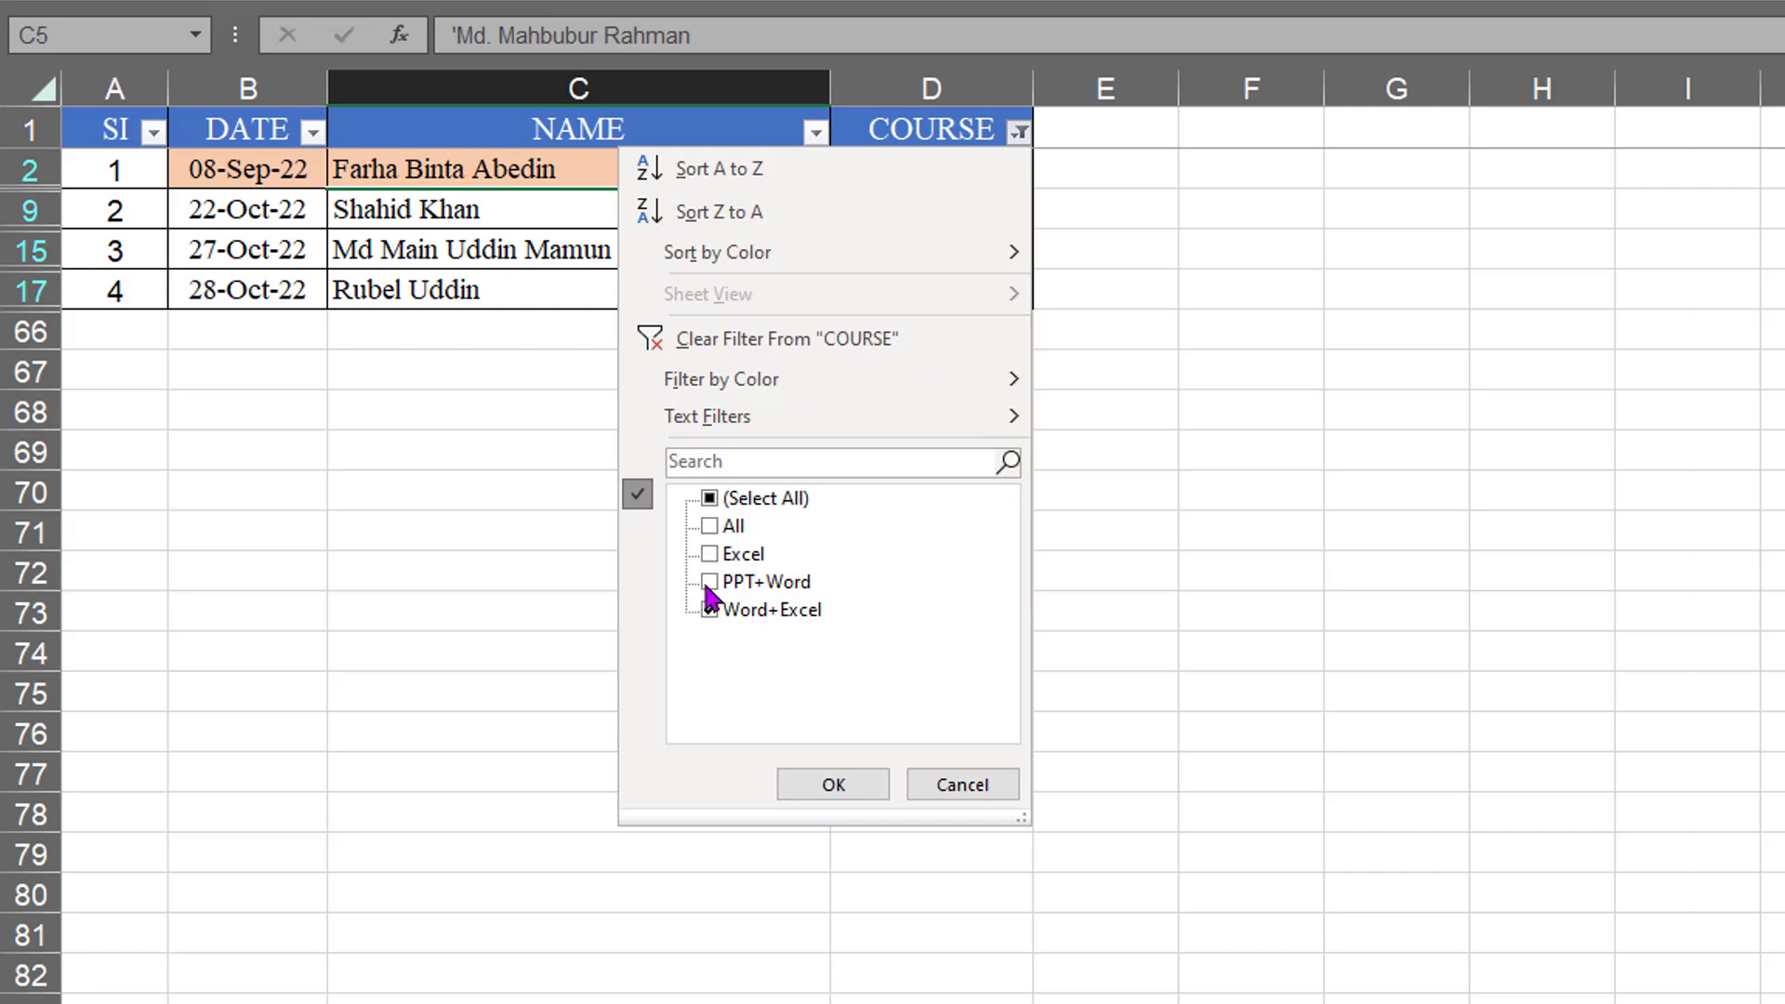
click(709, 582)
click(859, 792)
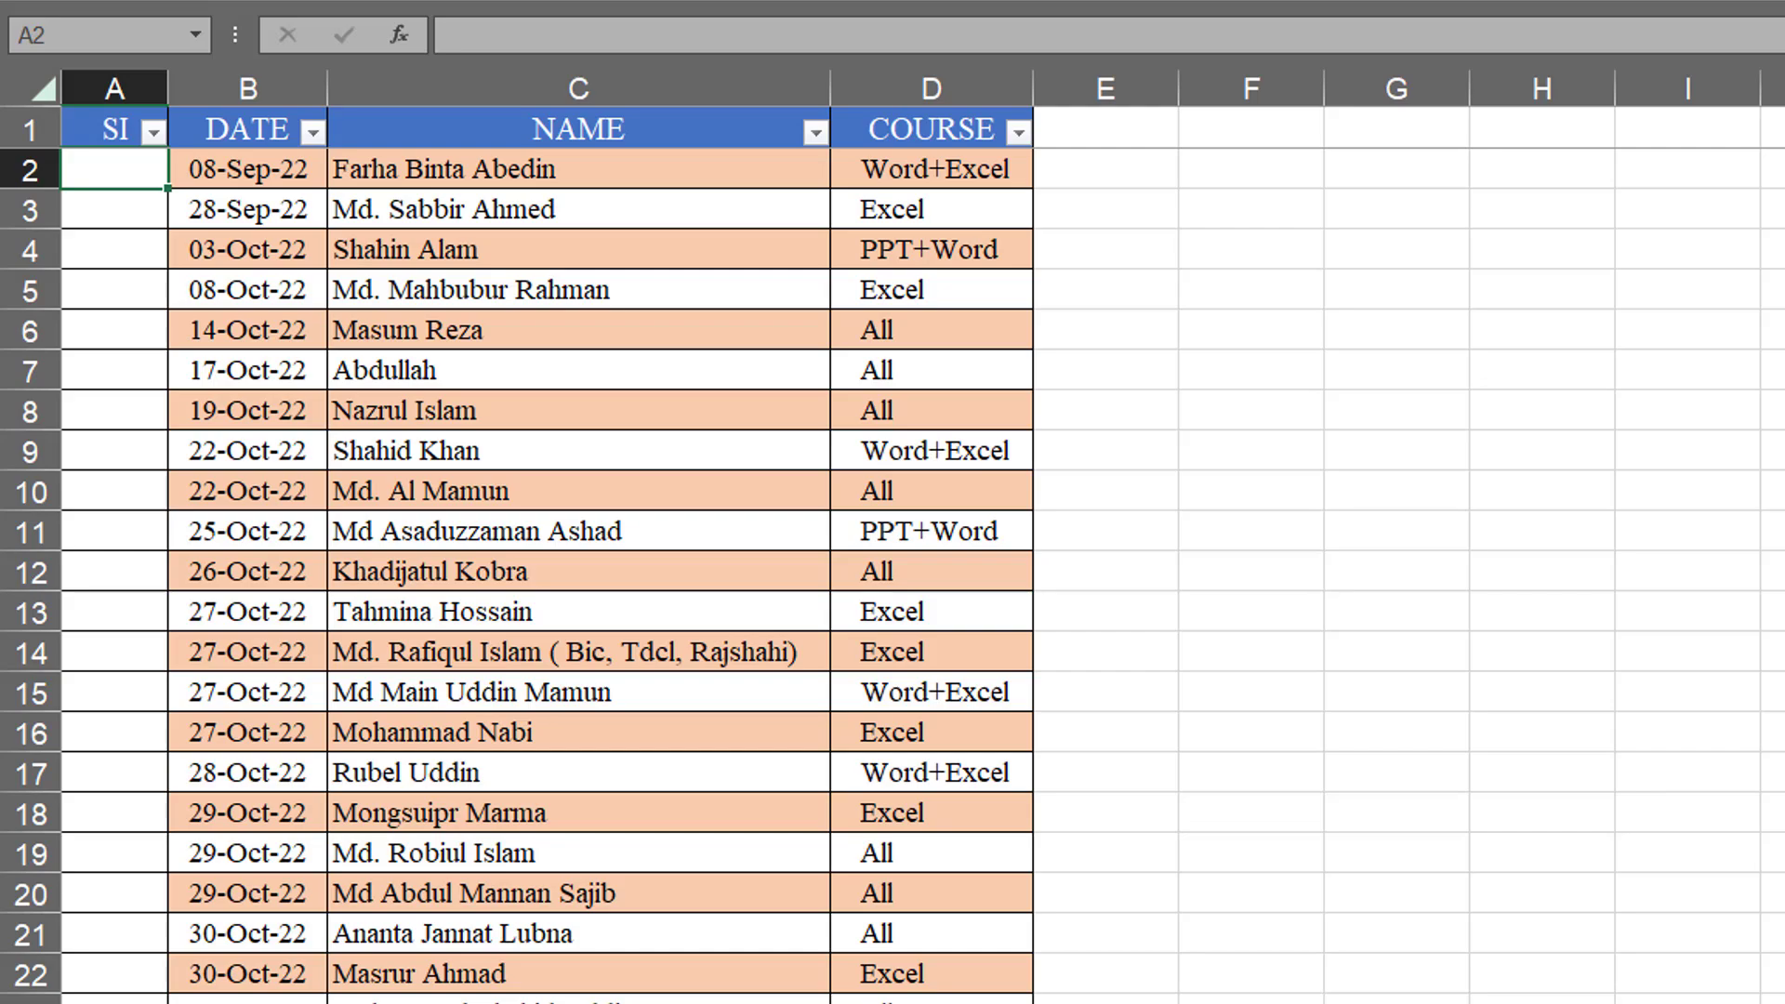
Step: Enter =IF( in cell A2 using the IF autocomplete suggestion
scroll(893, 537, up, 2)
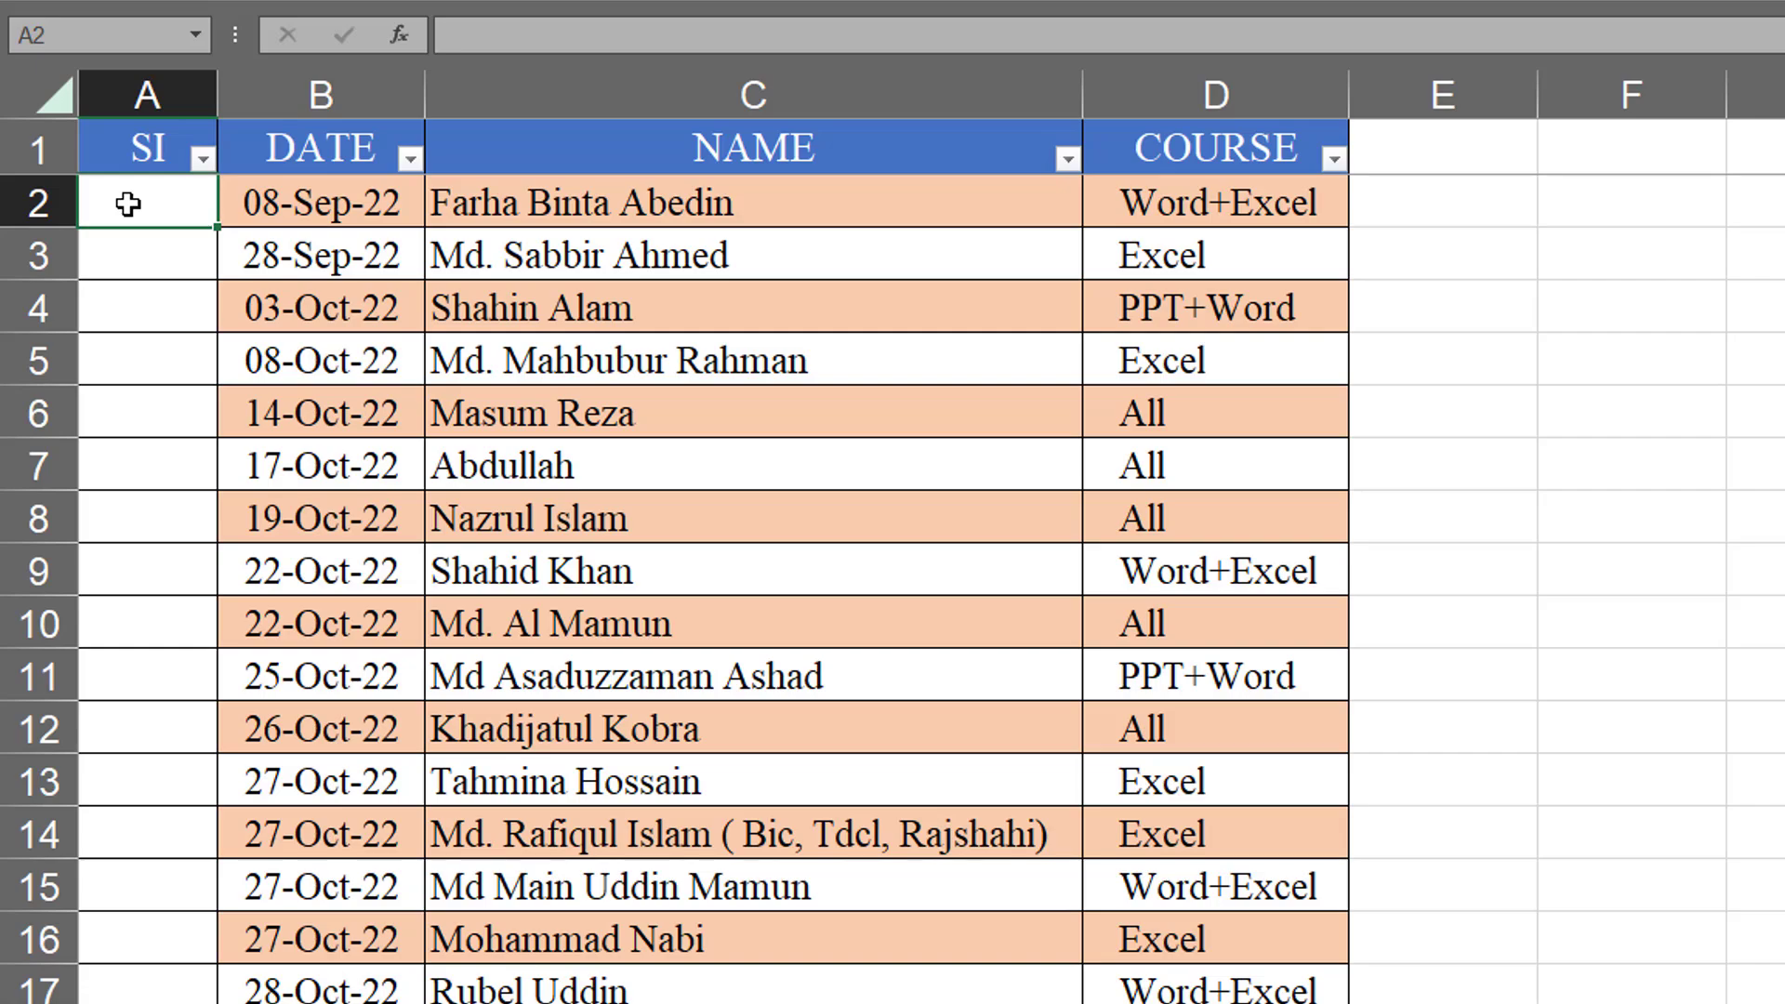
text(=)
text(if)
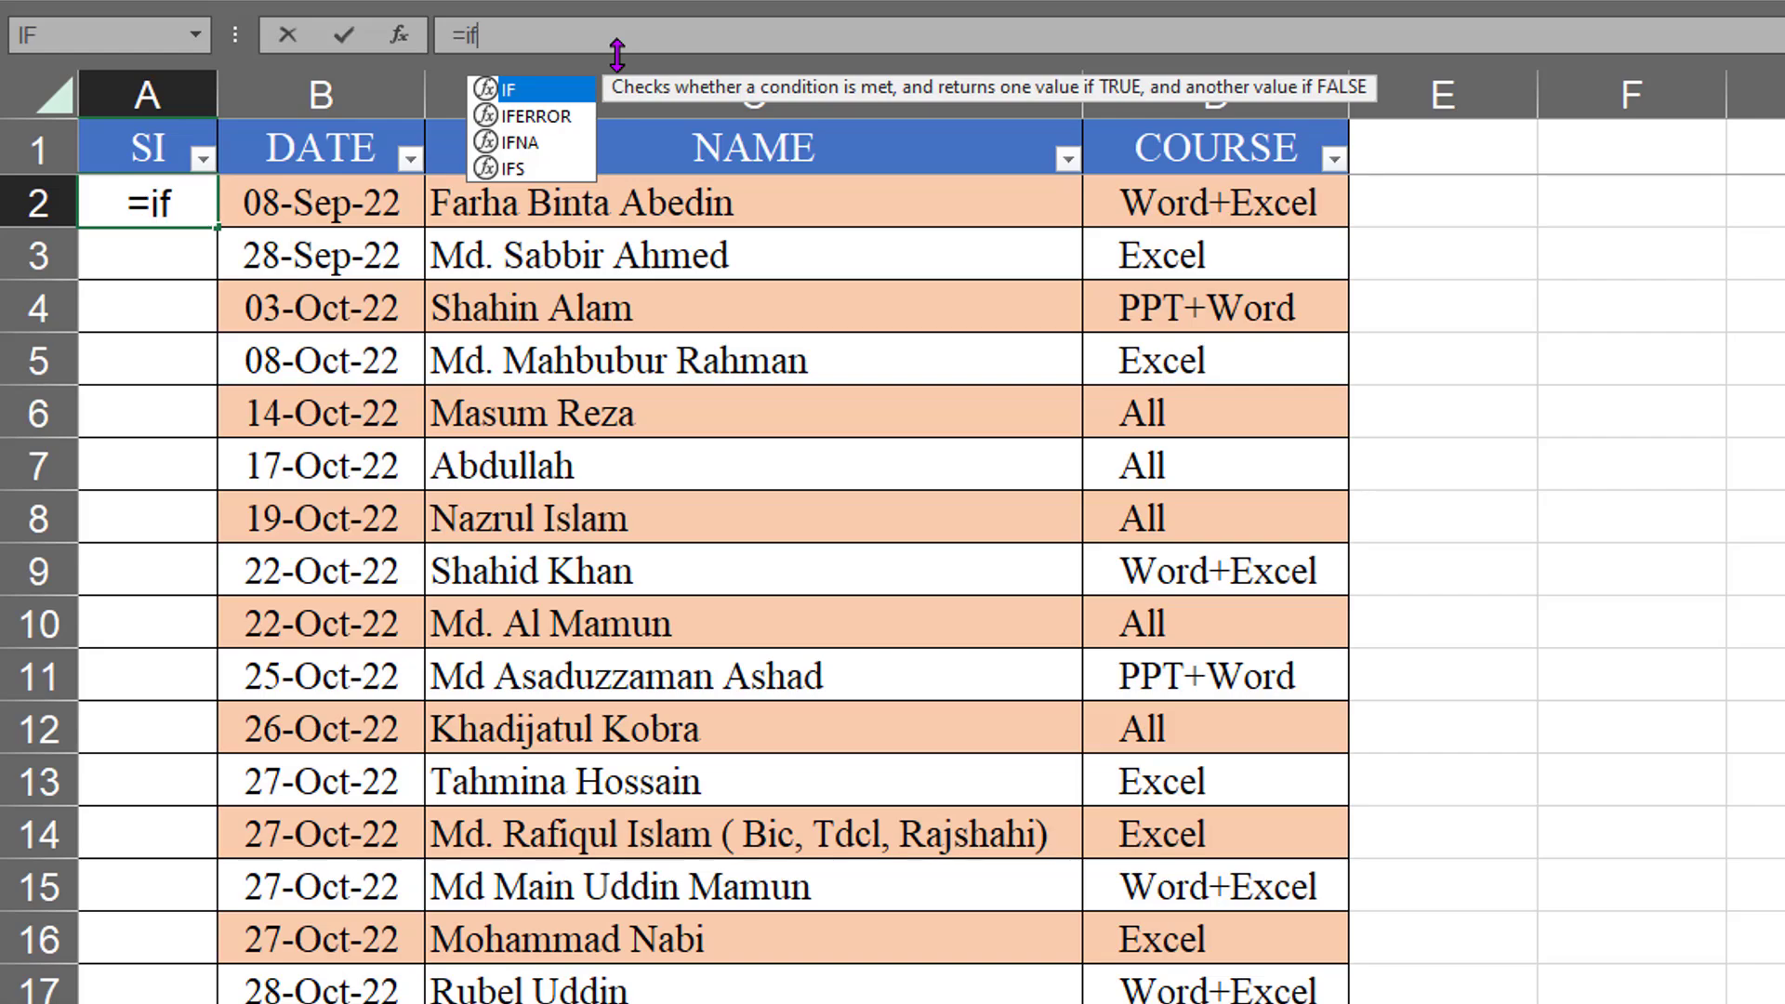
key(Tab)
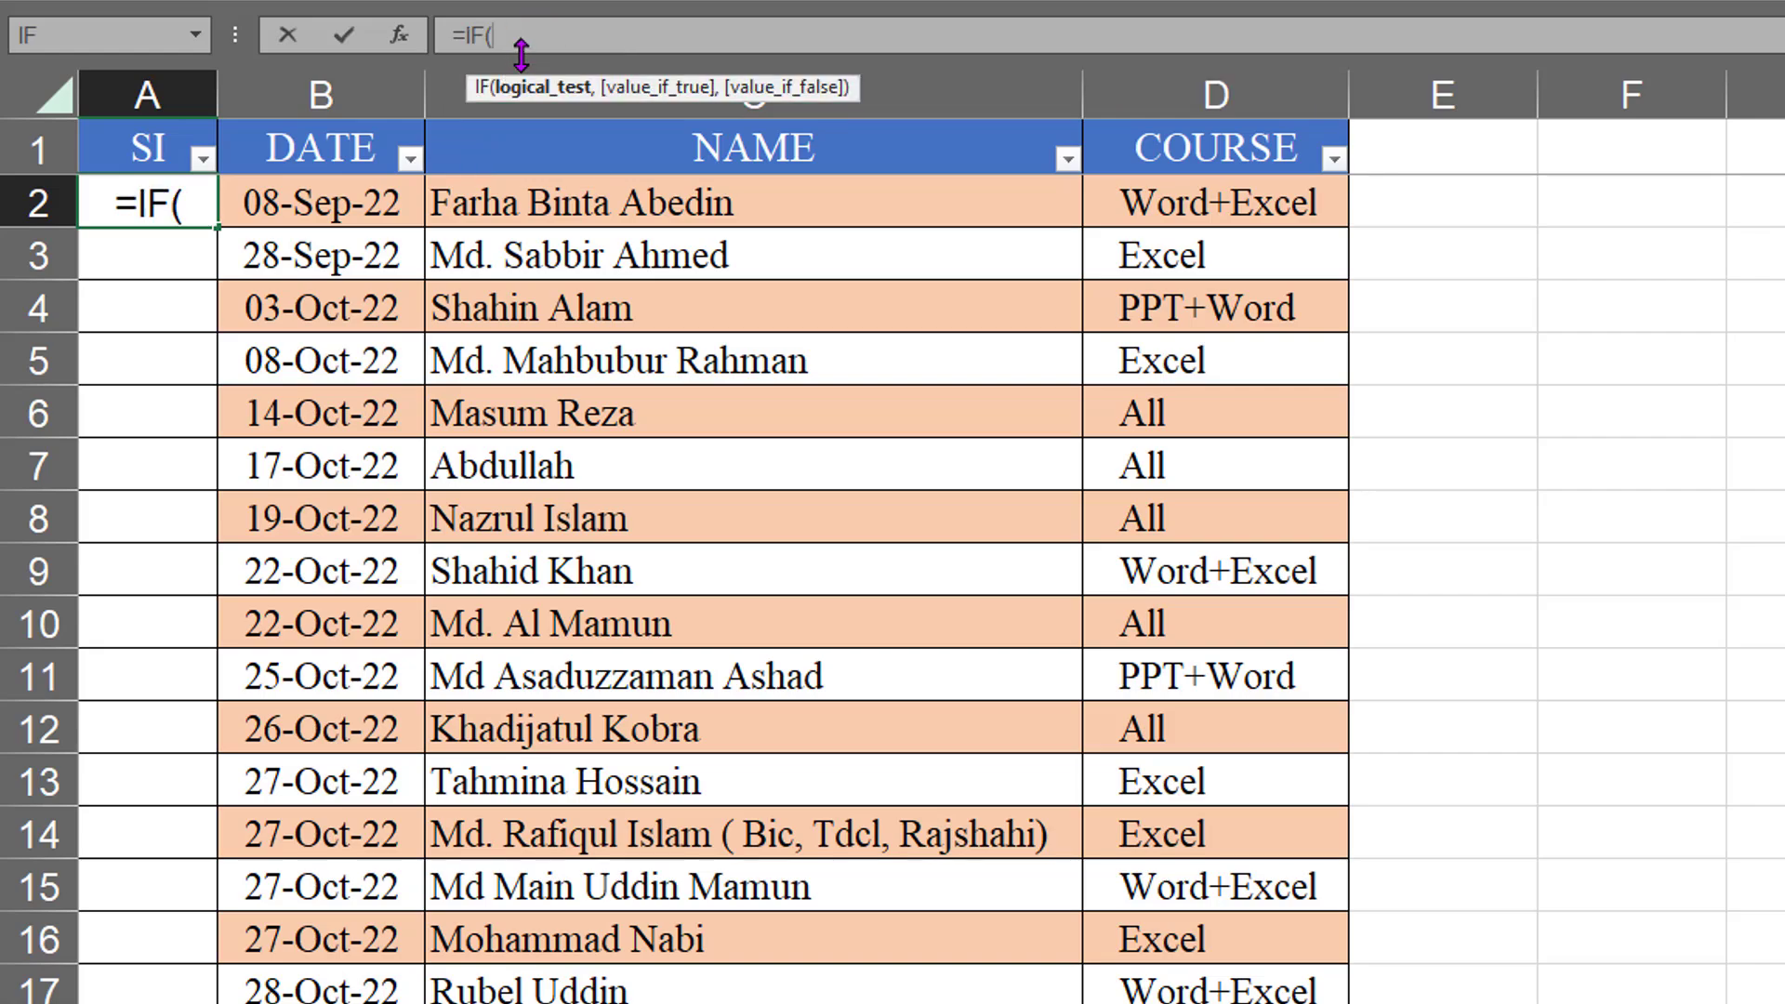
drag(558, 81, 526, 93)
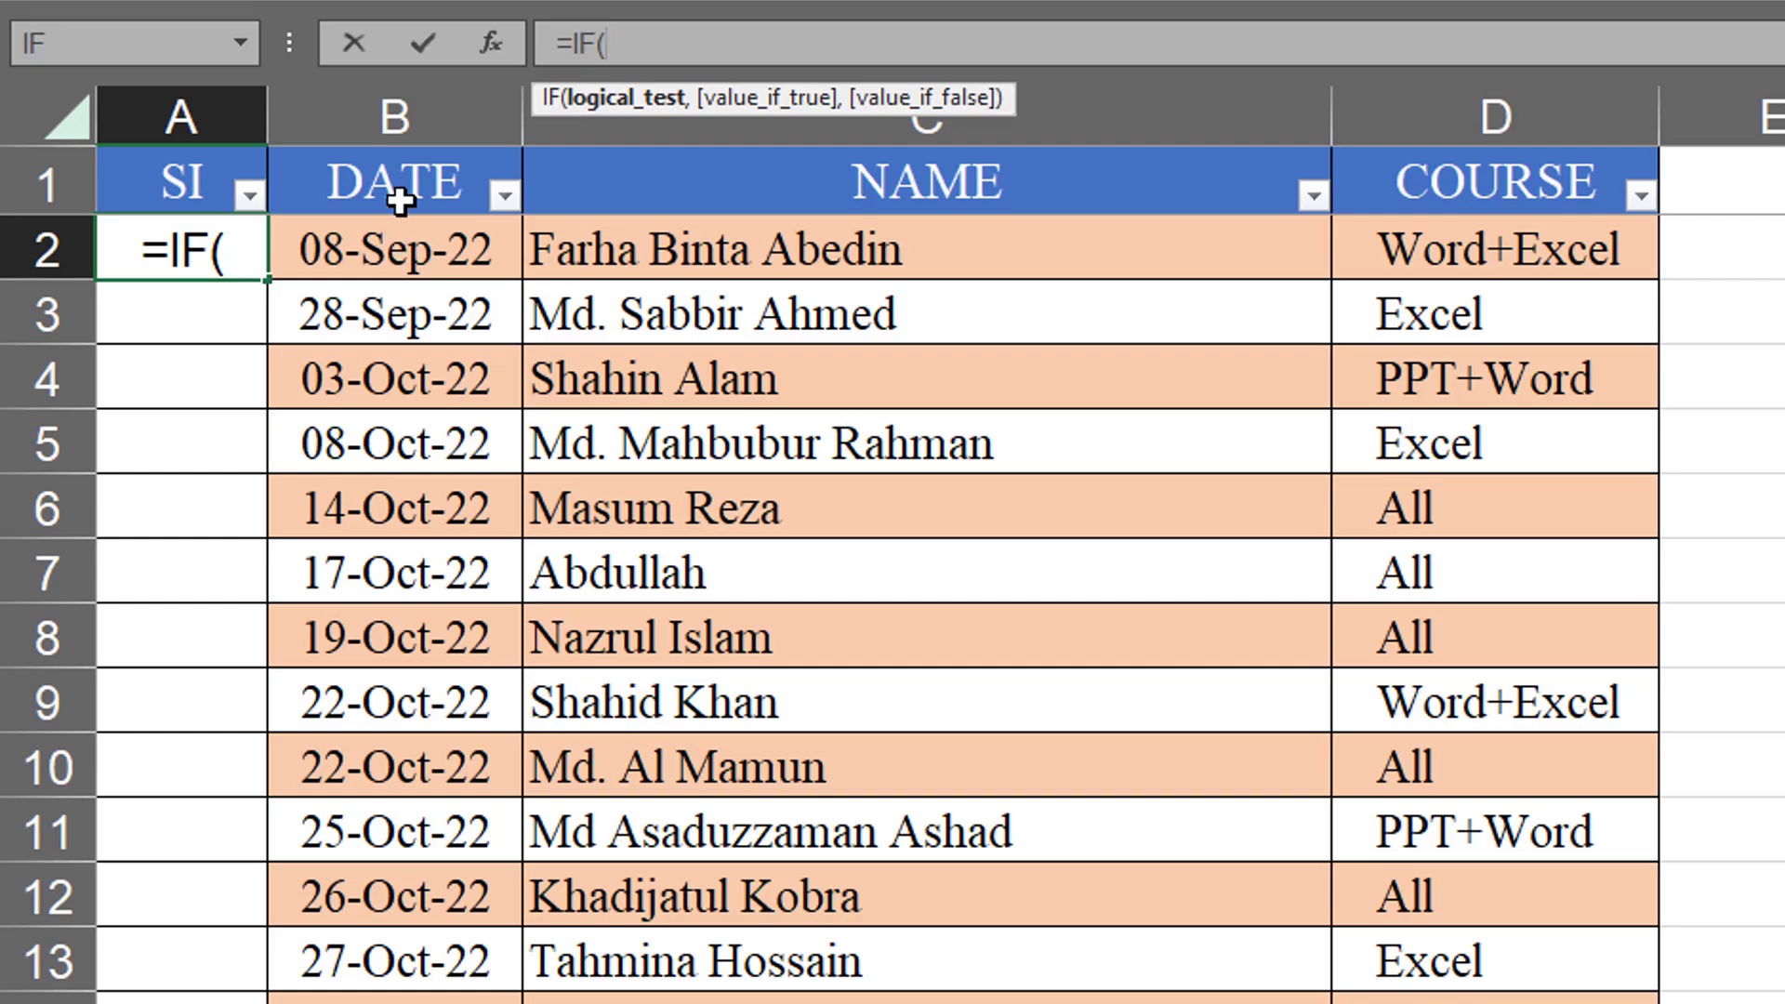
Step: Extend A2's formula to =IF(B2="","",SUBTOTAL( by inserting SUBTOTAL from autocomplete
click(413, 258)
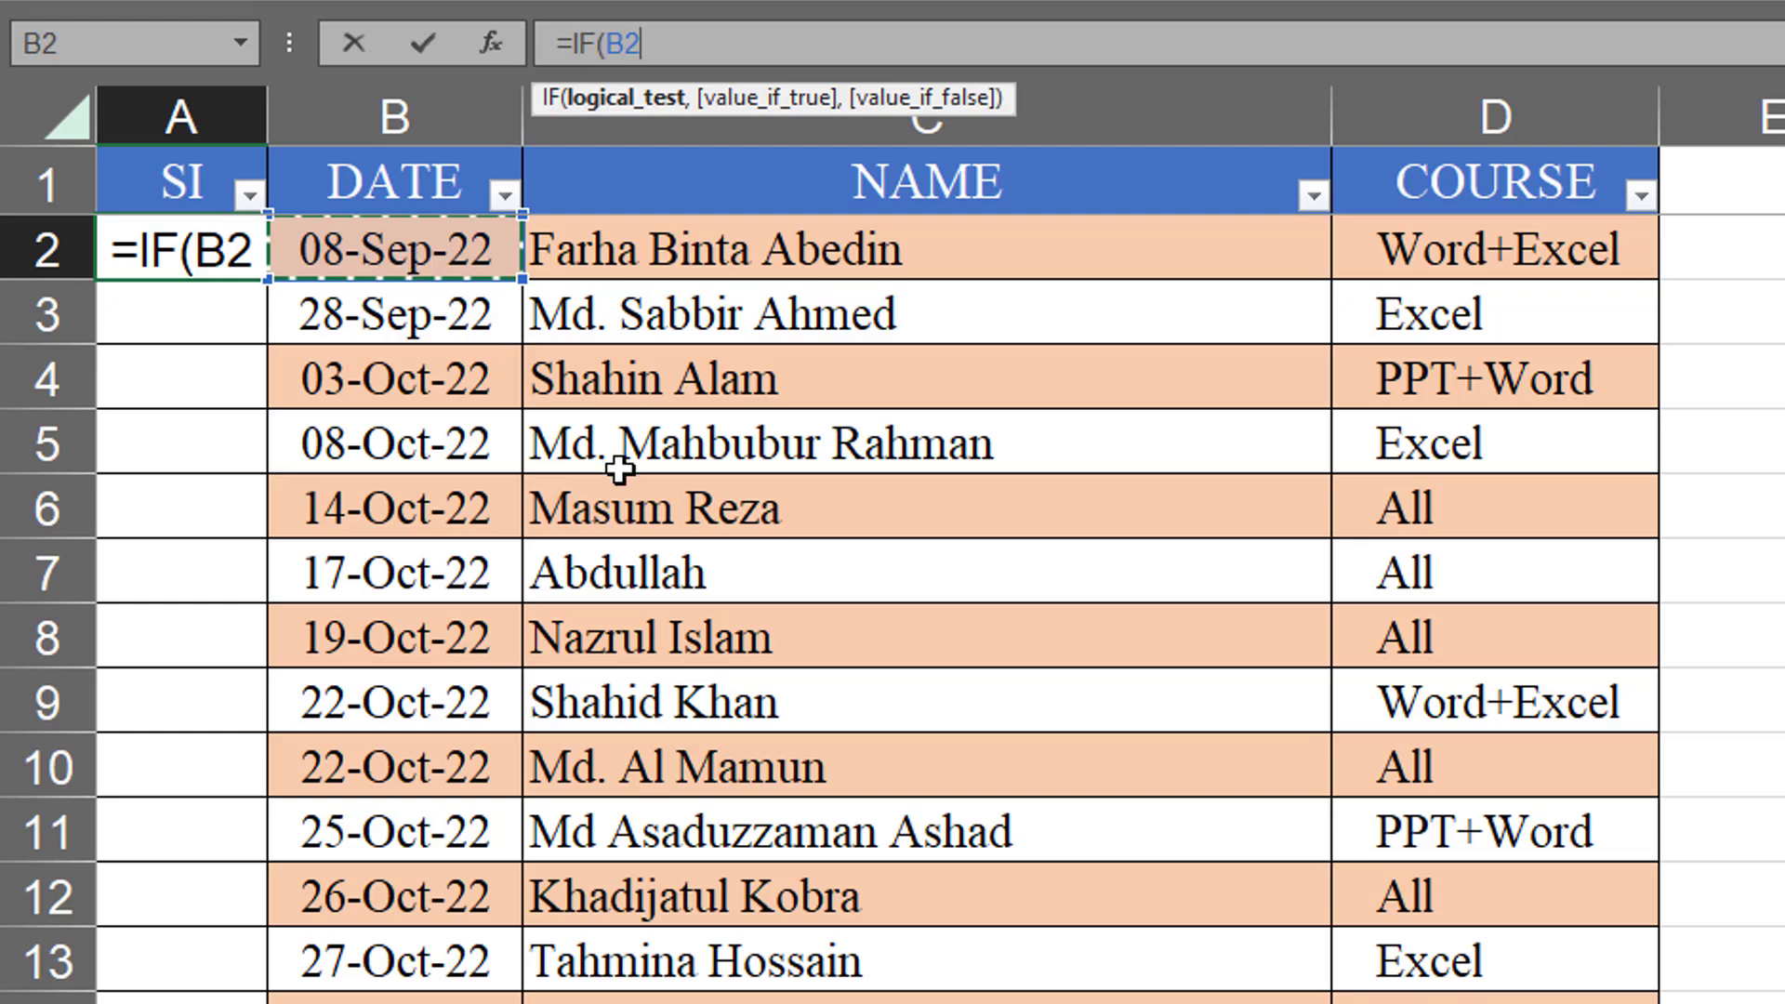
text(=)
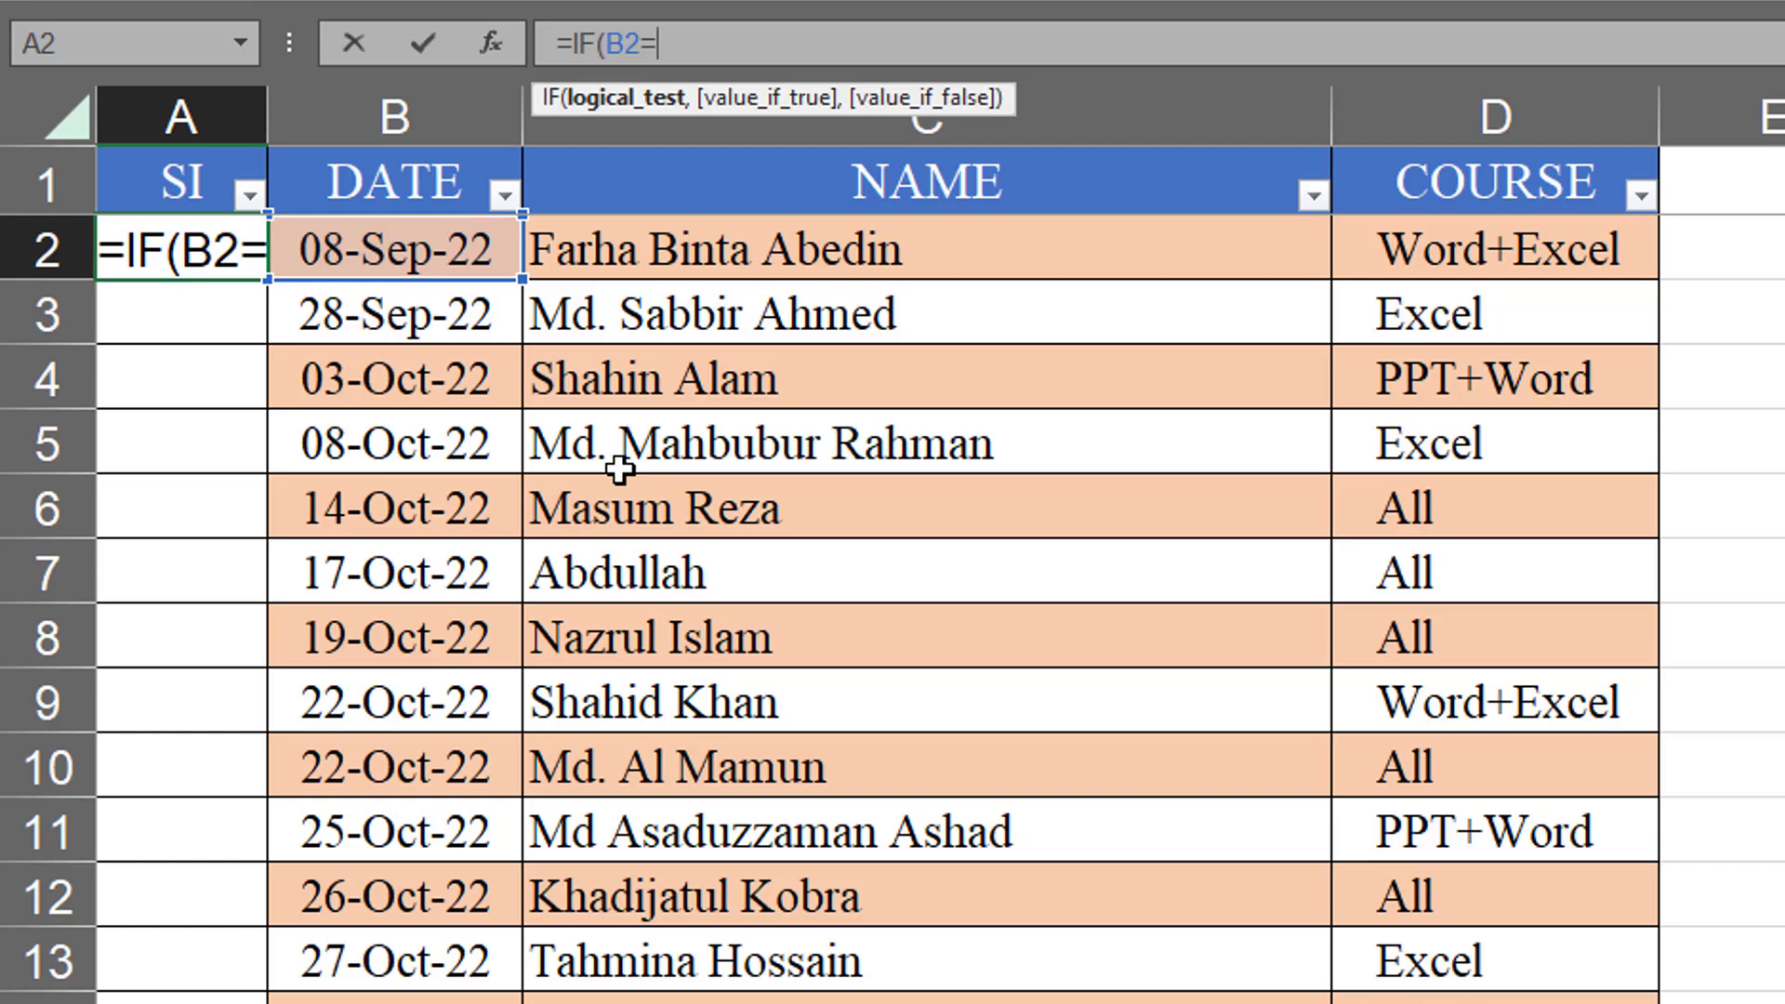
text(")
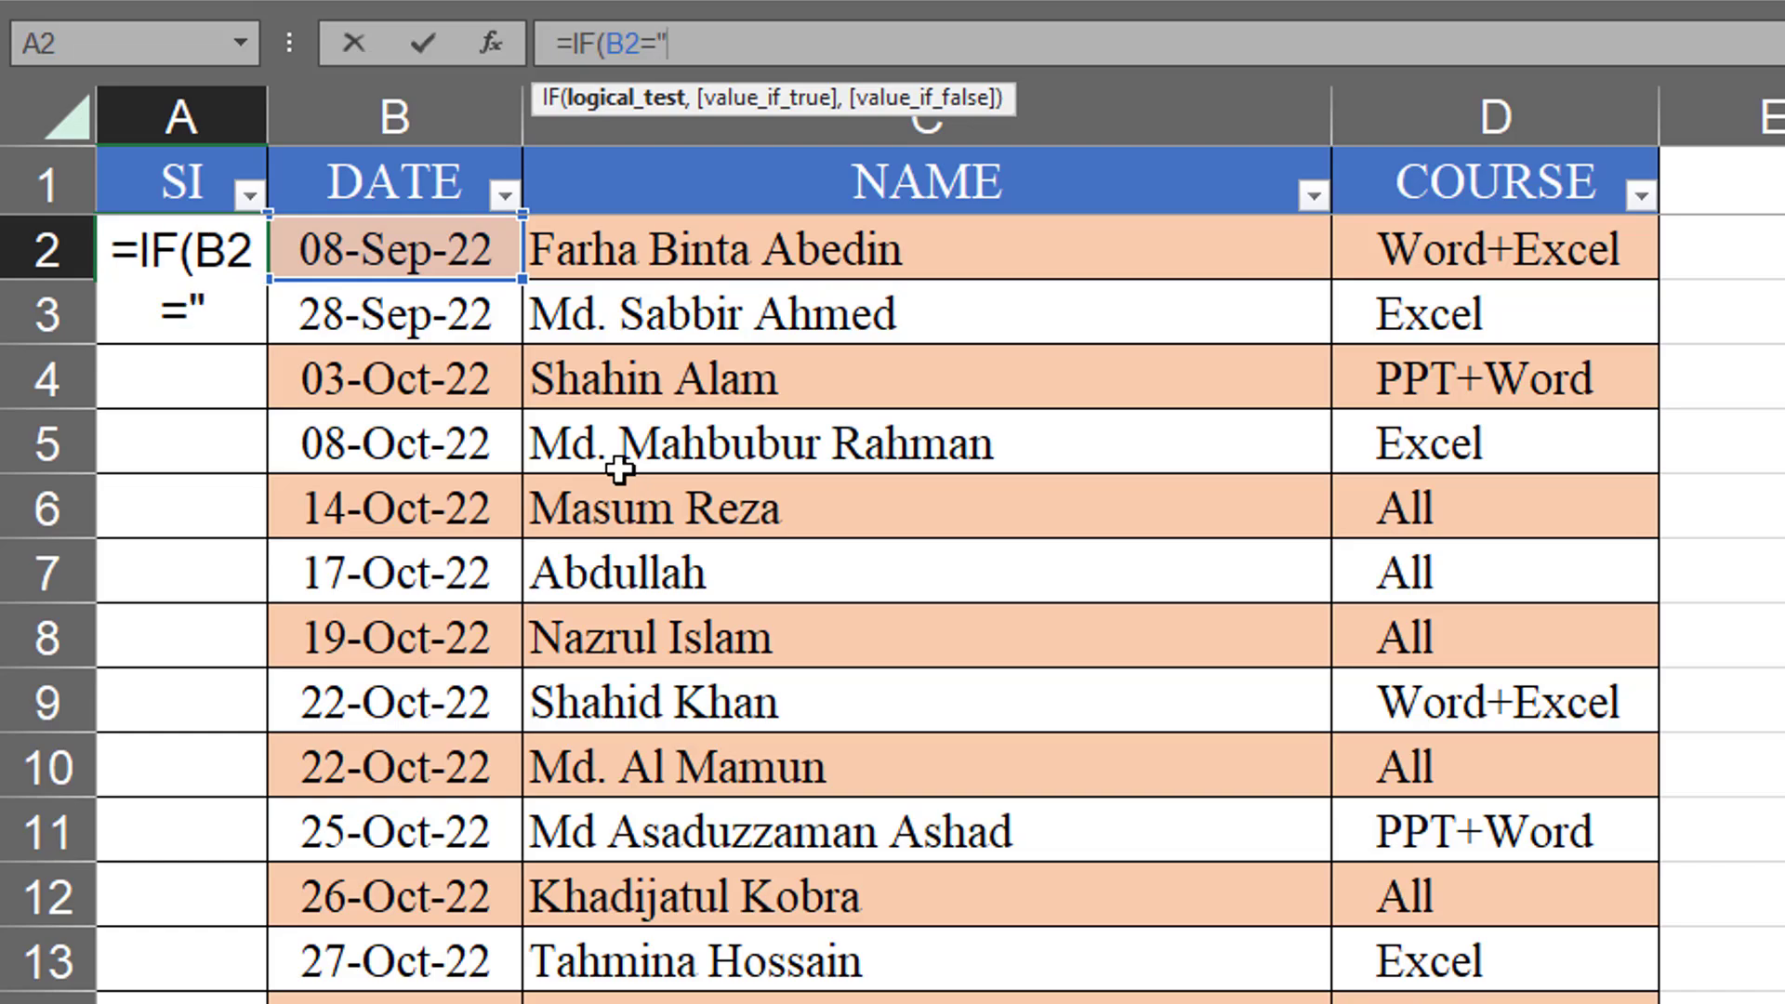
text(")
text(,)
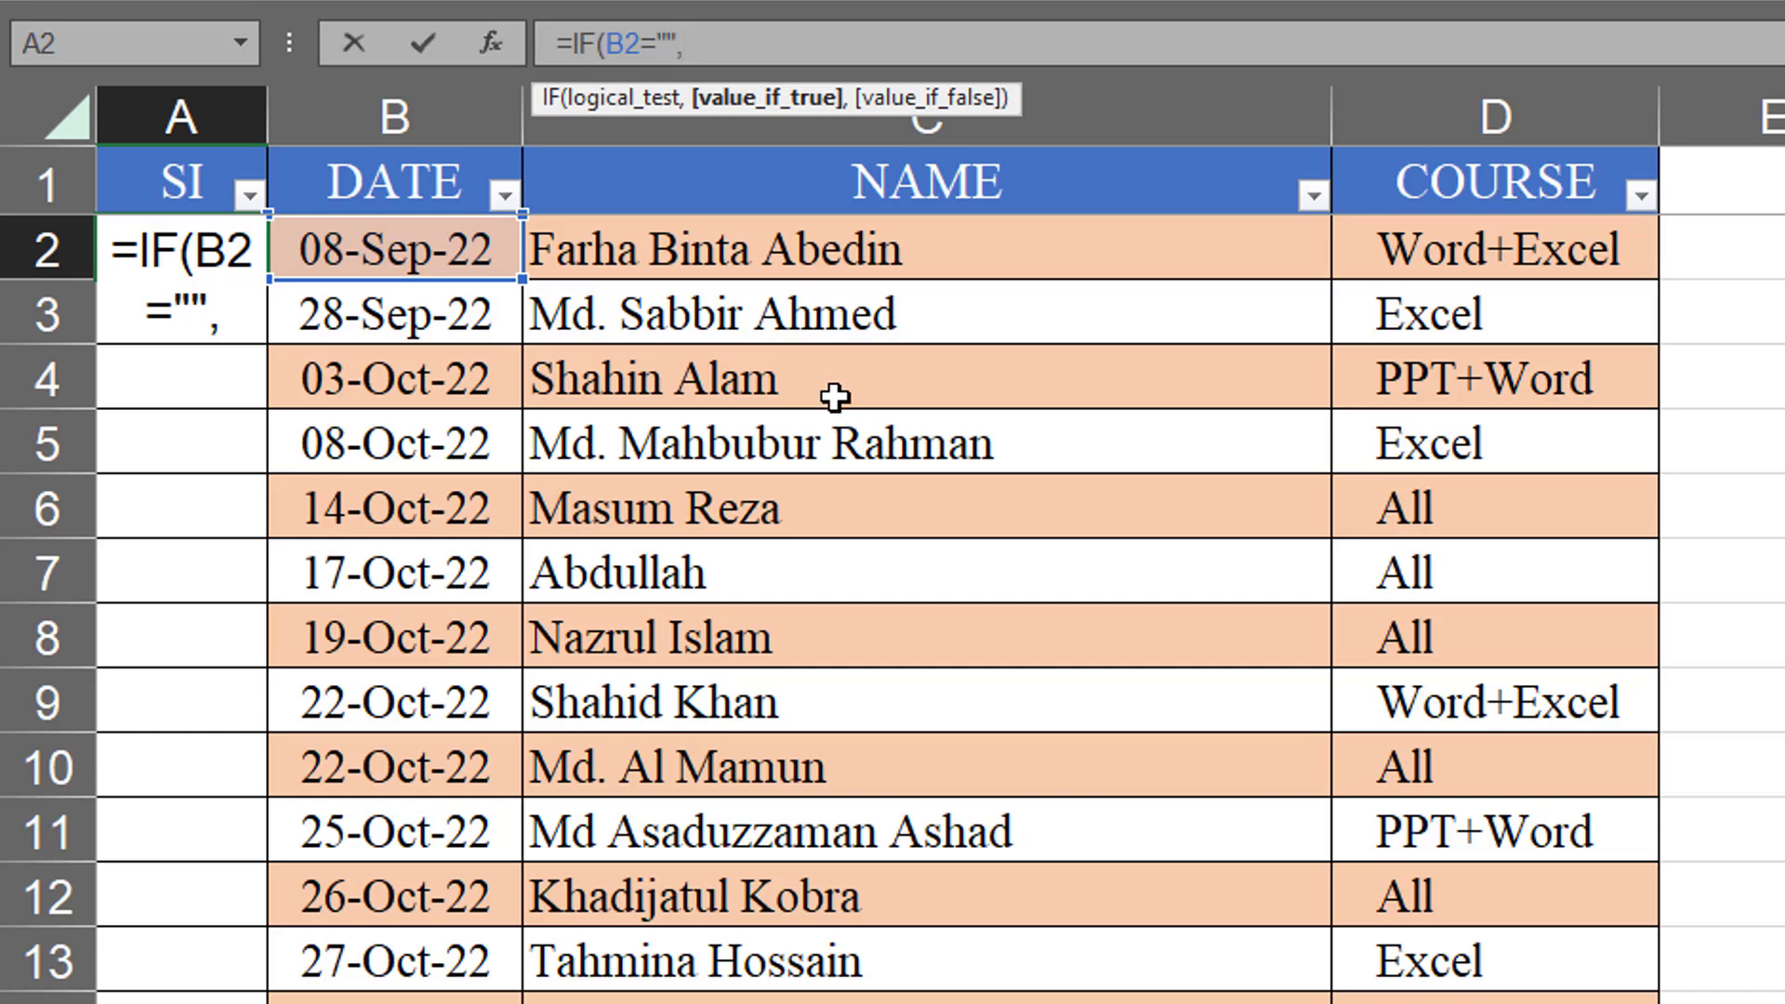
text("")
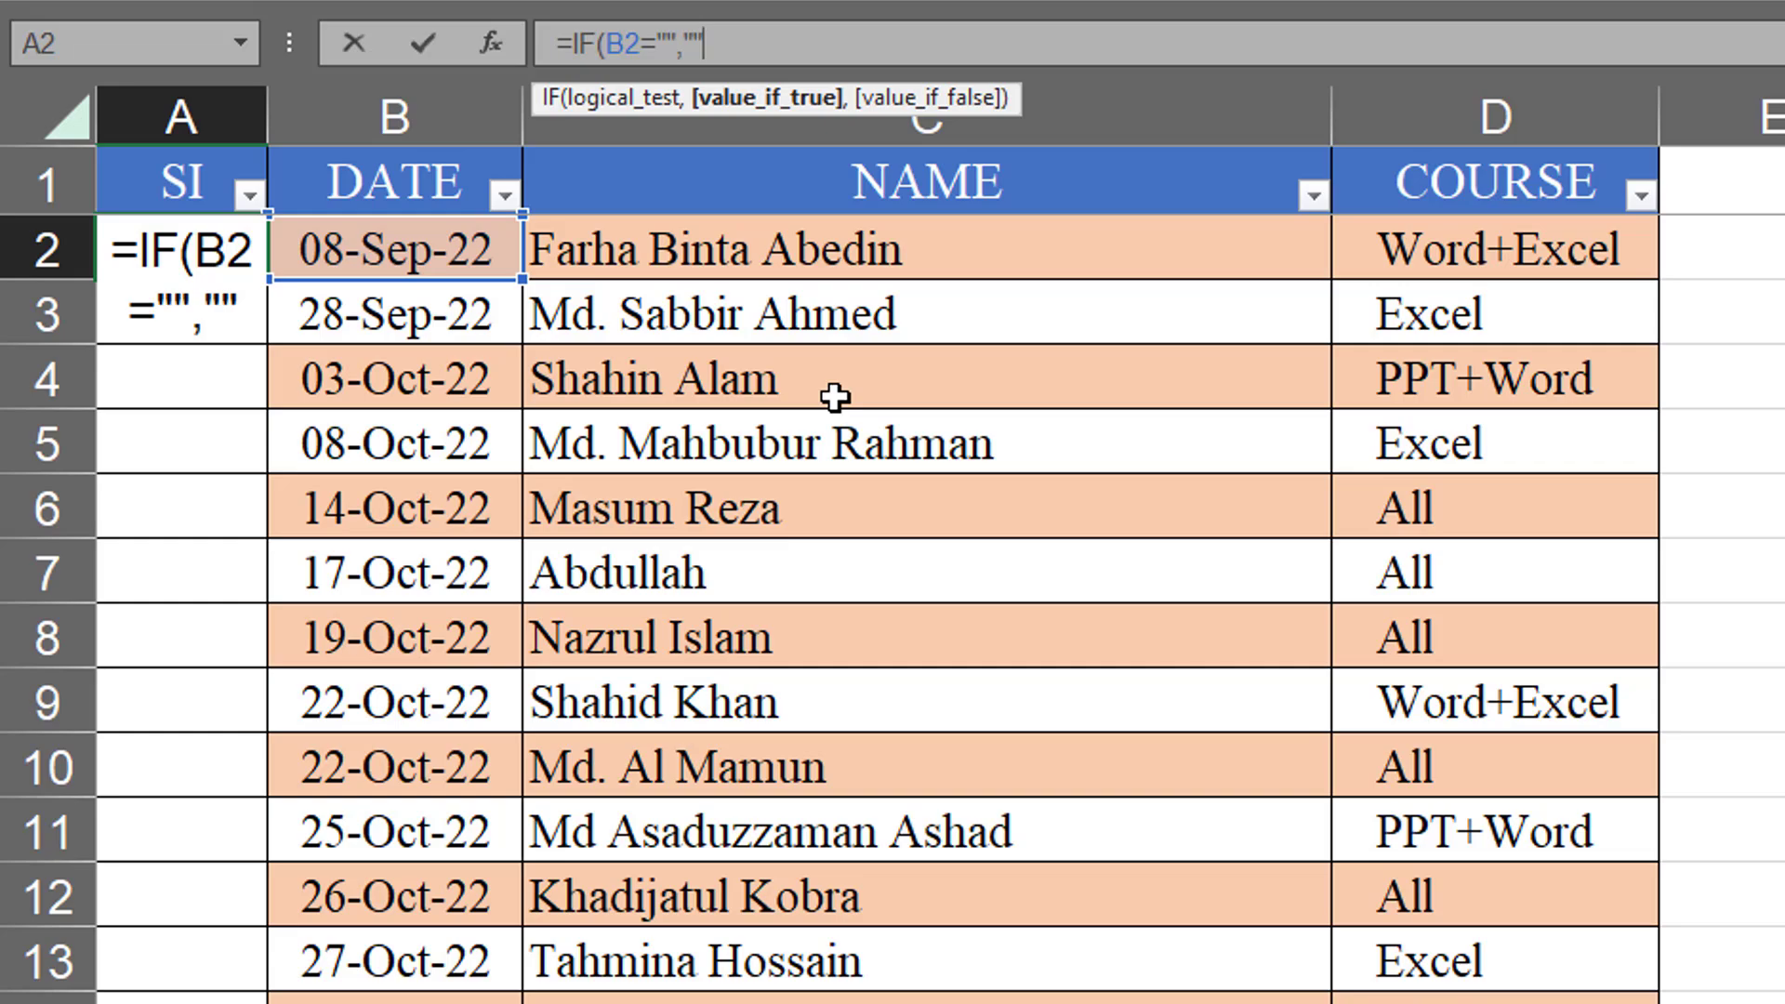
text(,)
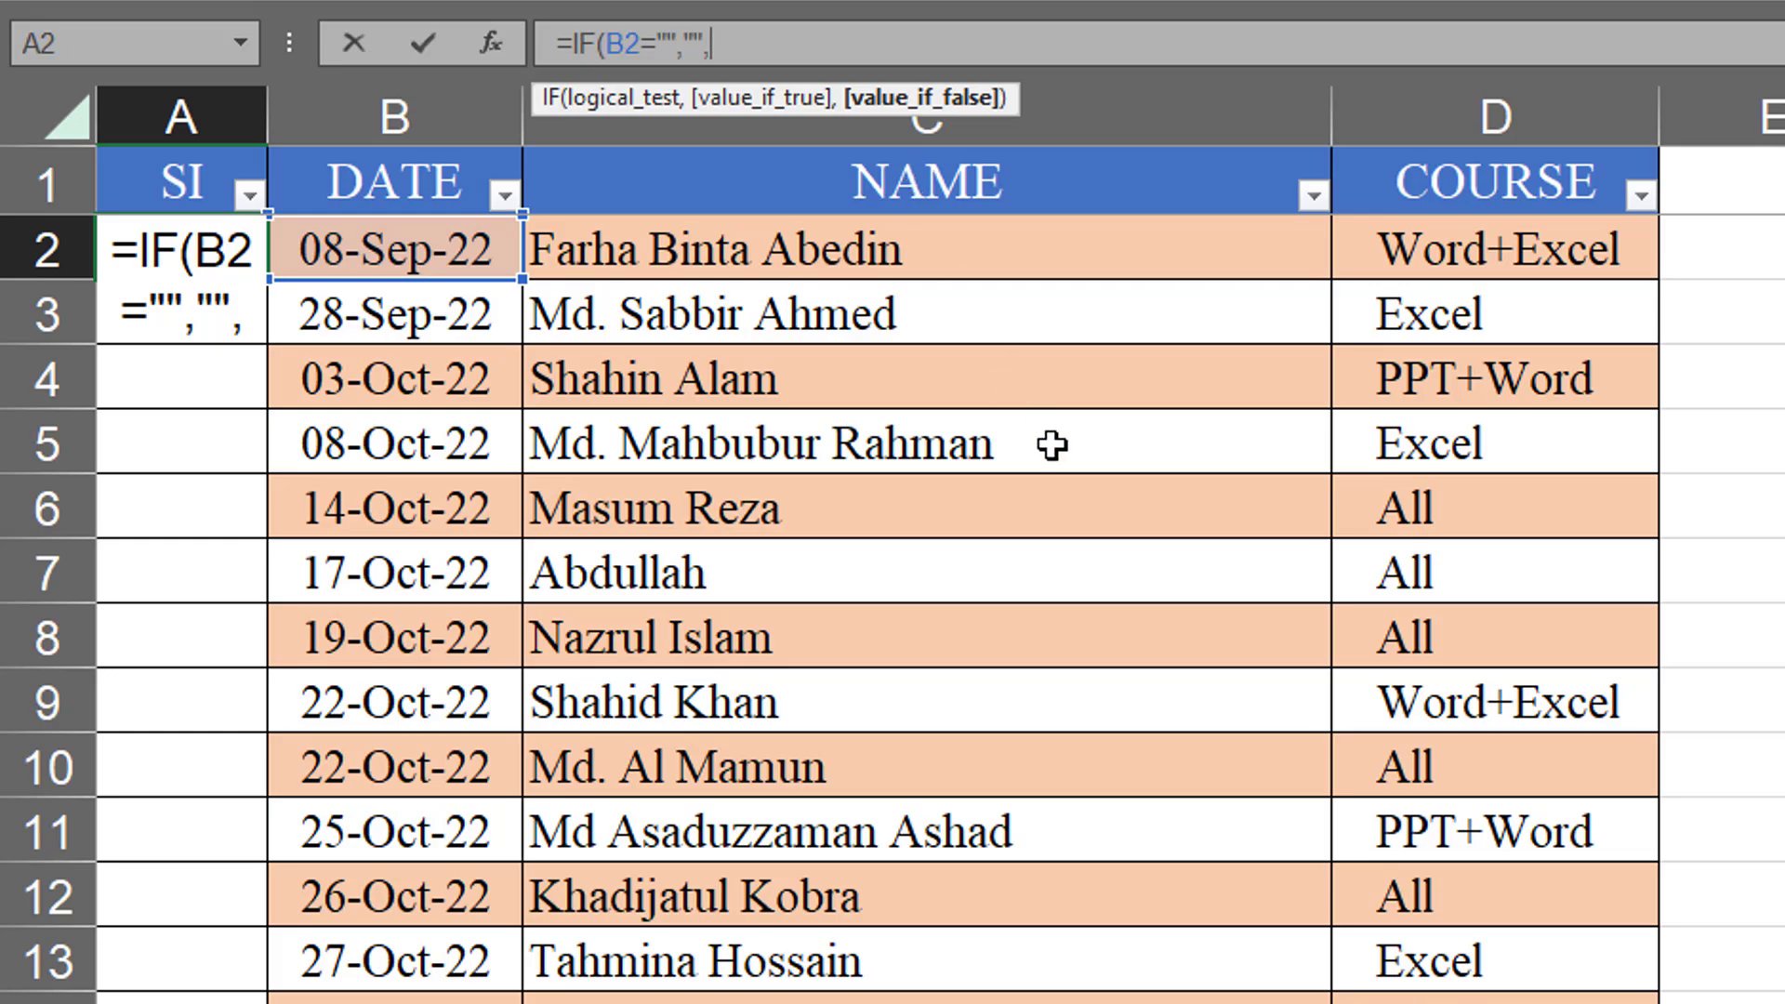
text(su)
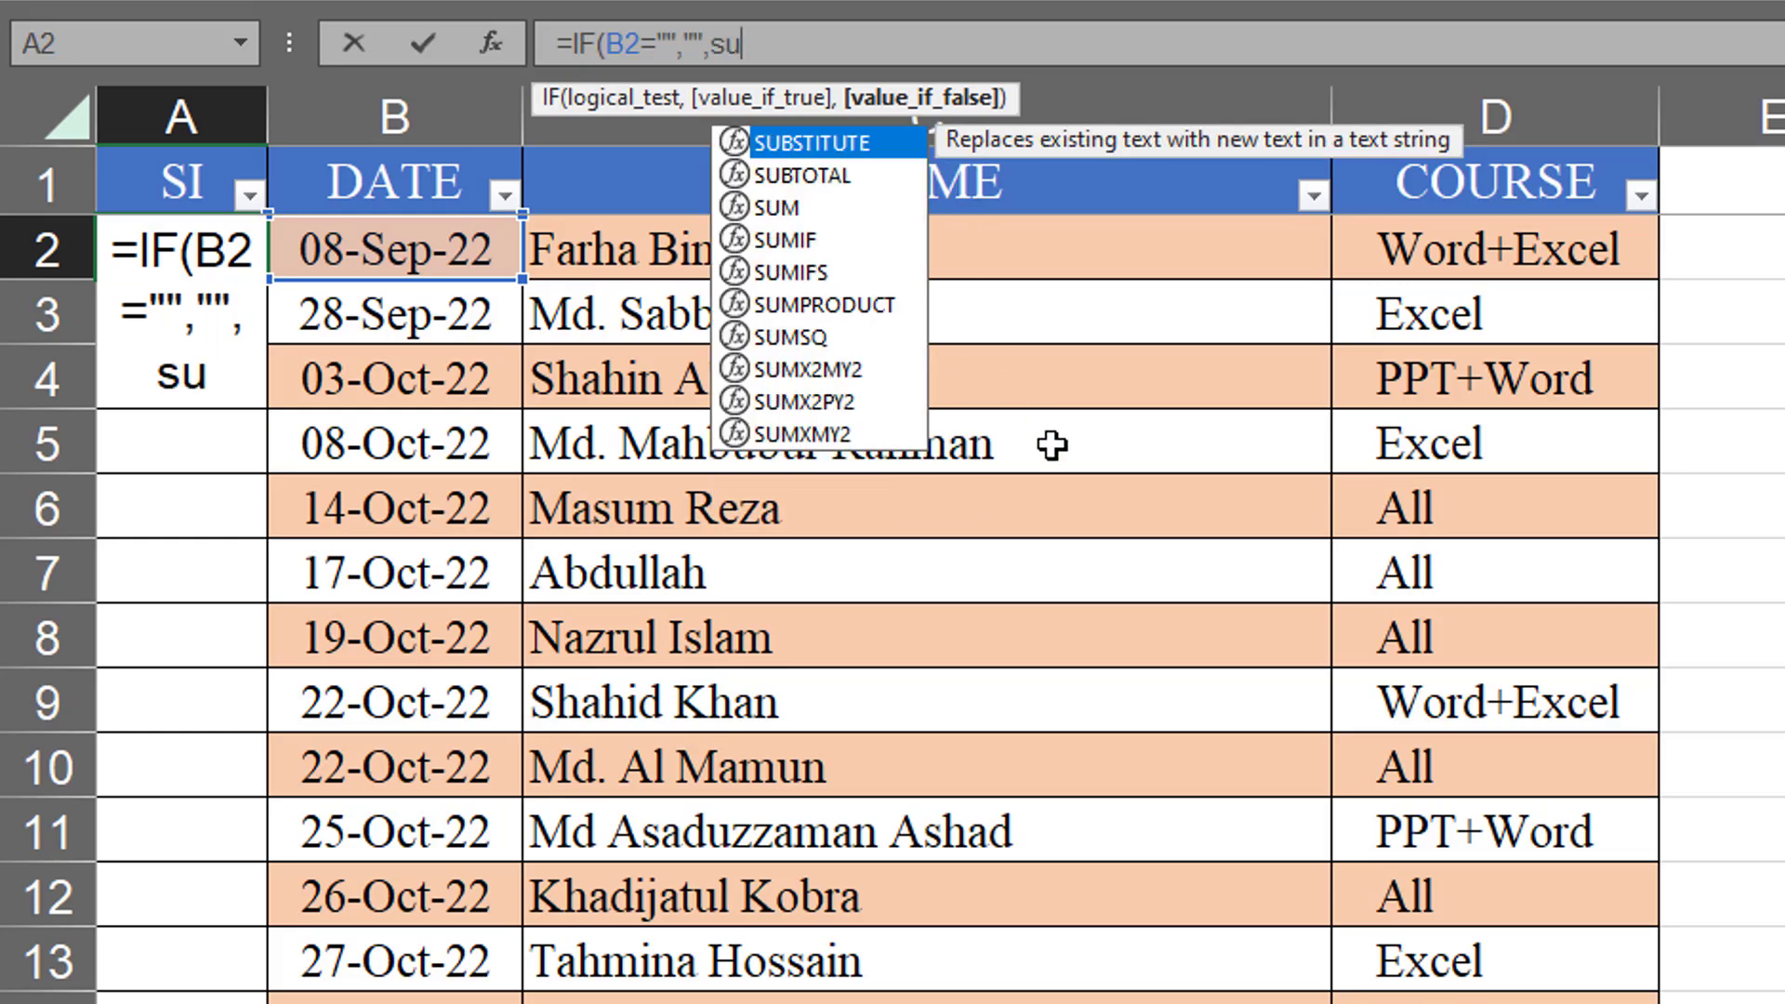
text(b)
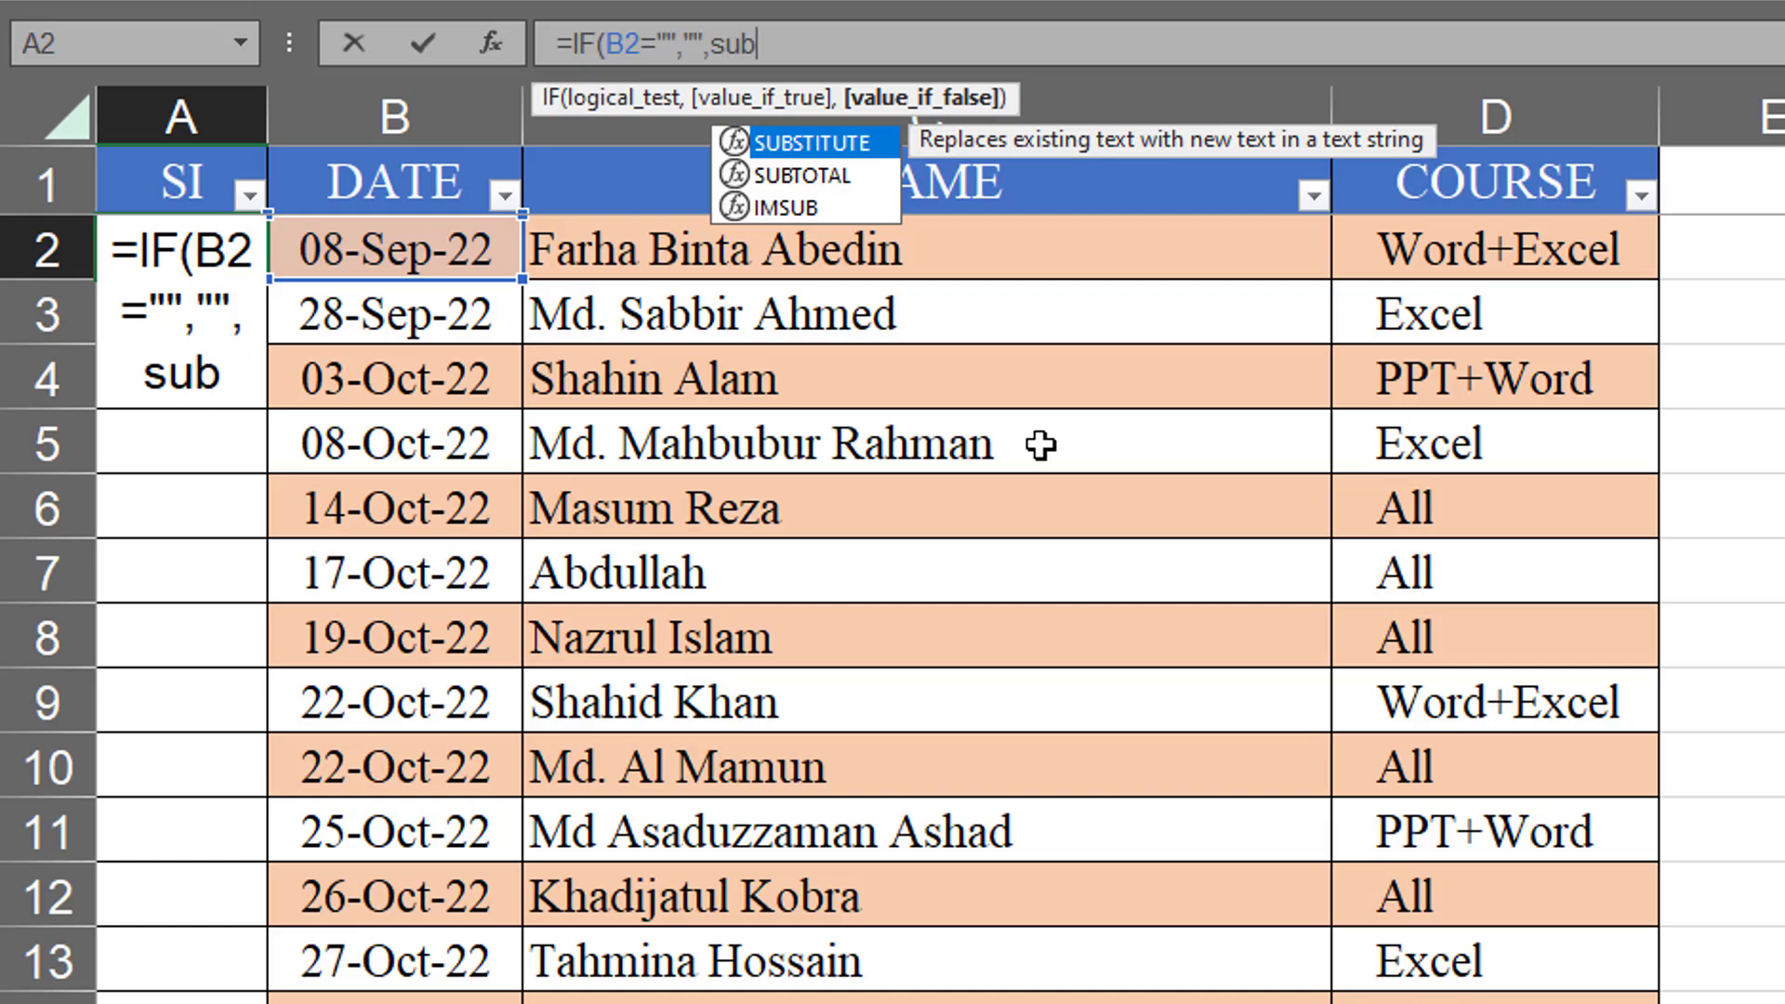
double_click(791, 177)
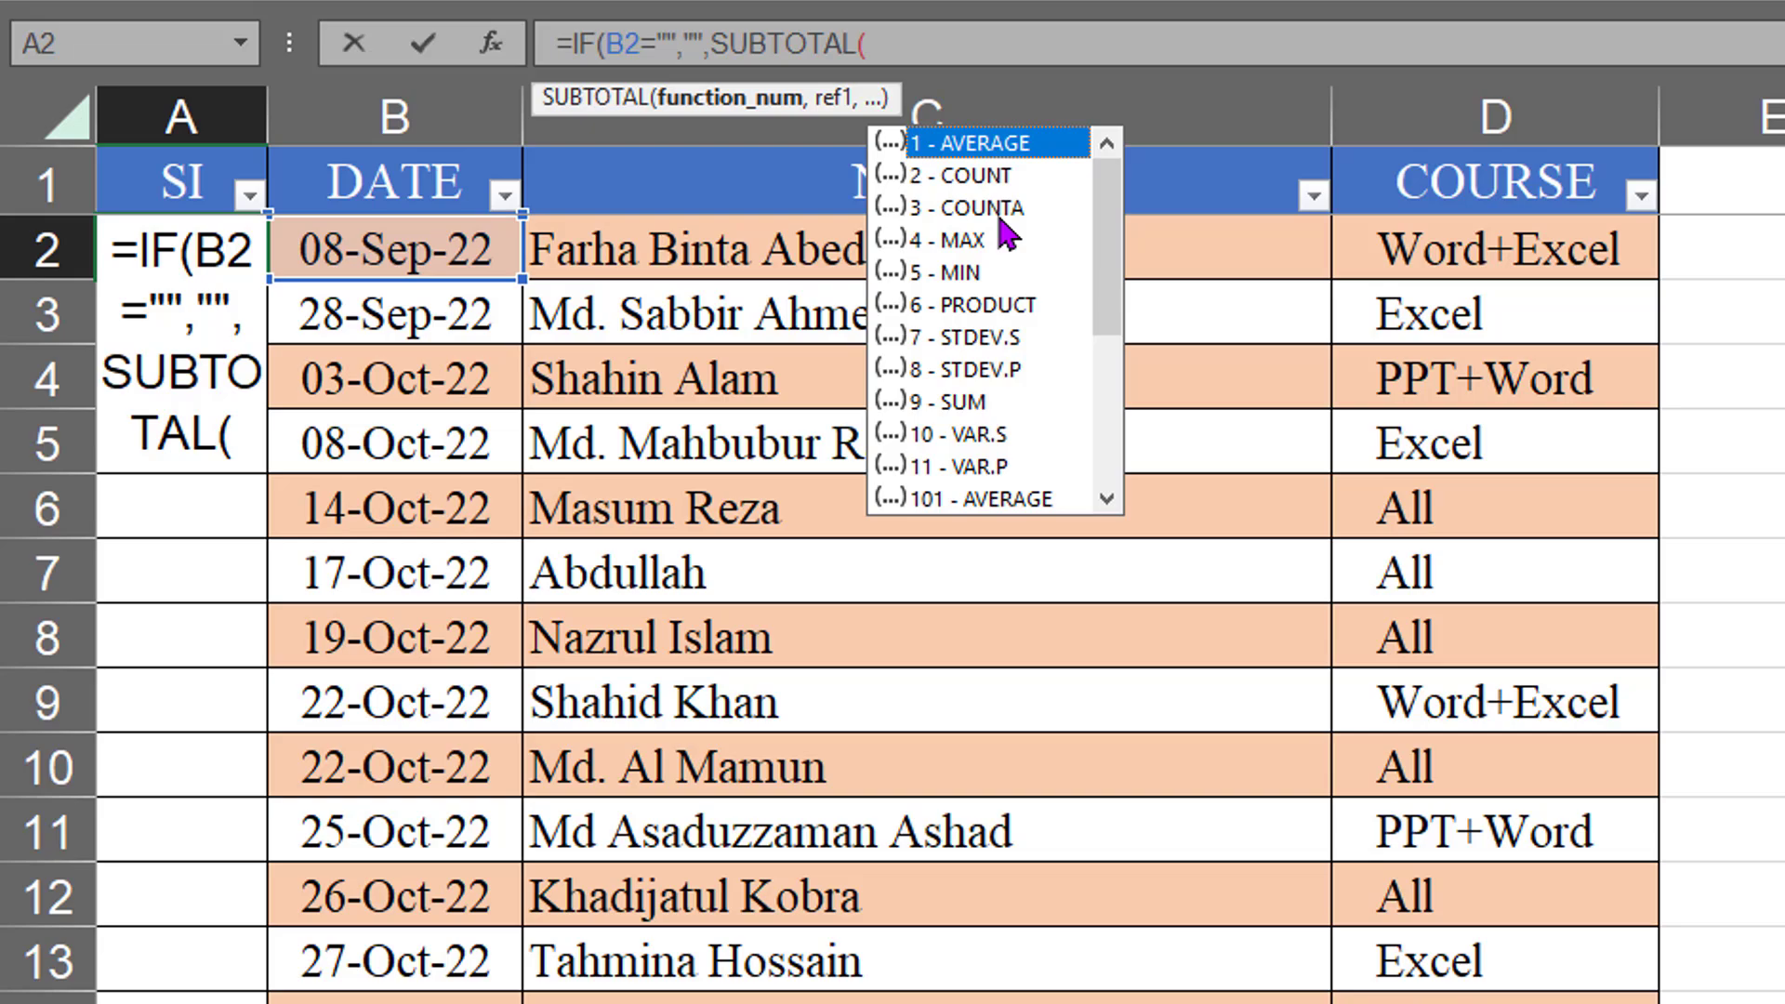
Step: Complete A2 as =IF(B2="","",SUBTOTAL(3,$B$2:B2)) using COUNTA and a locked $B$2 start
double_click(995, 207)
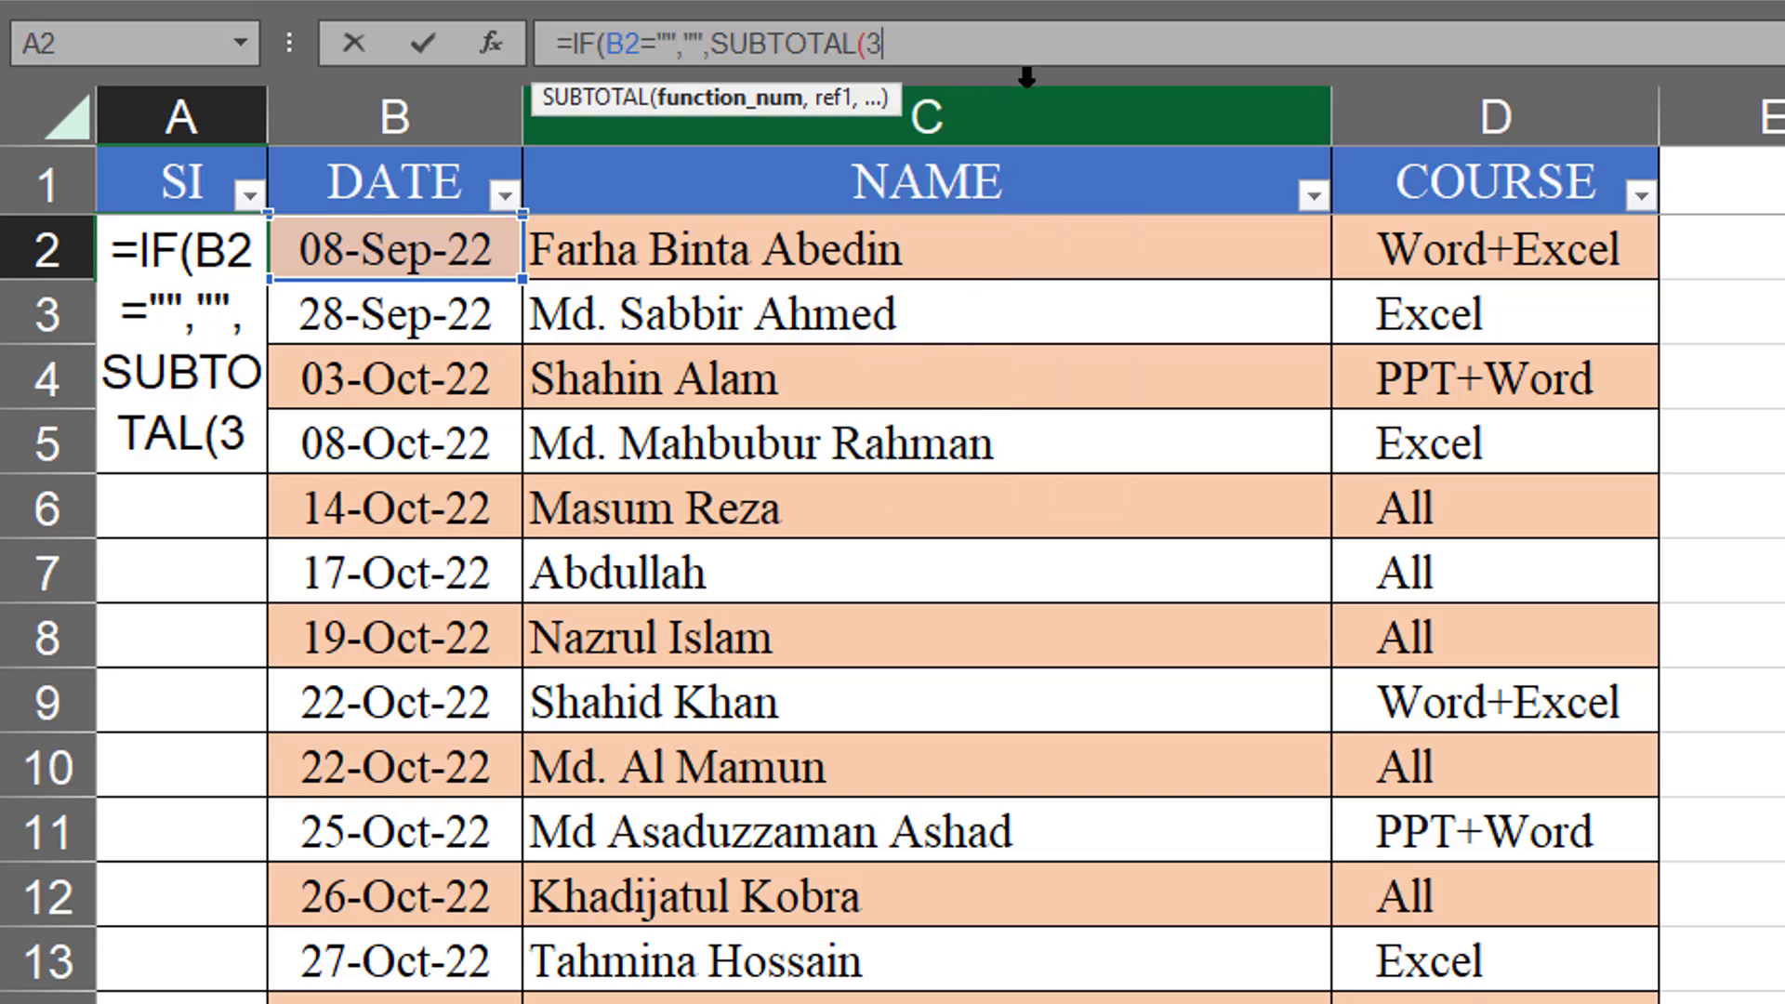
text(,)
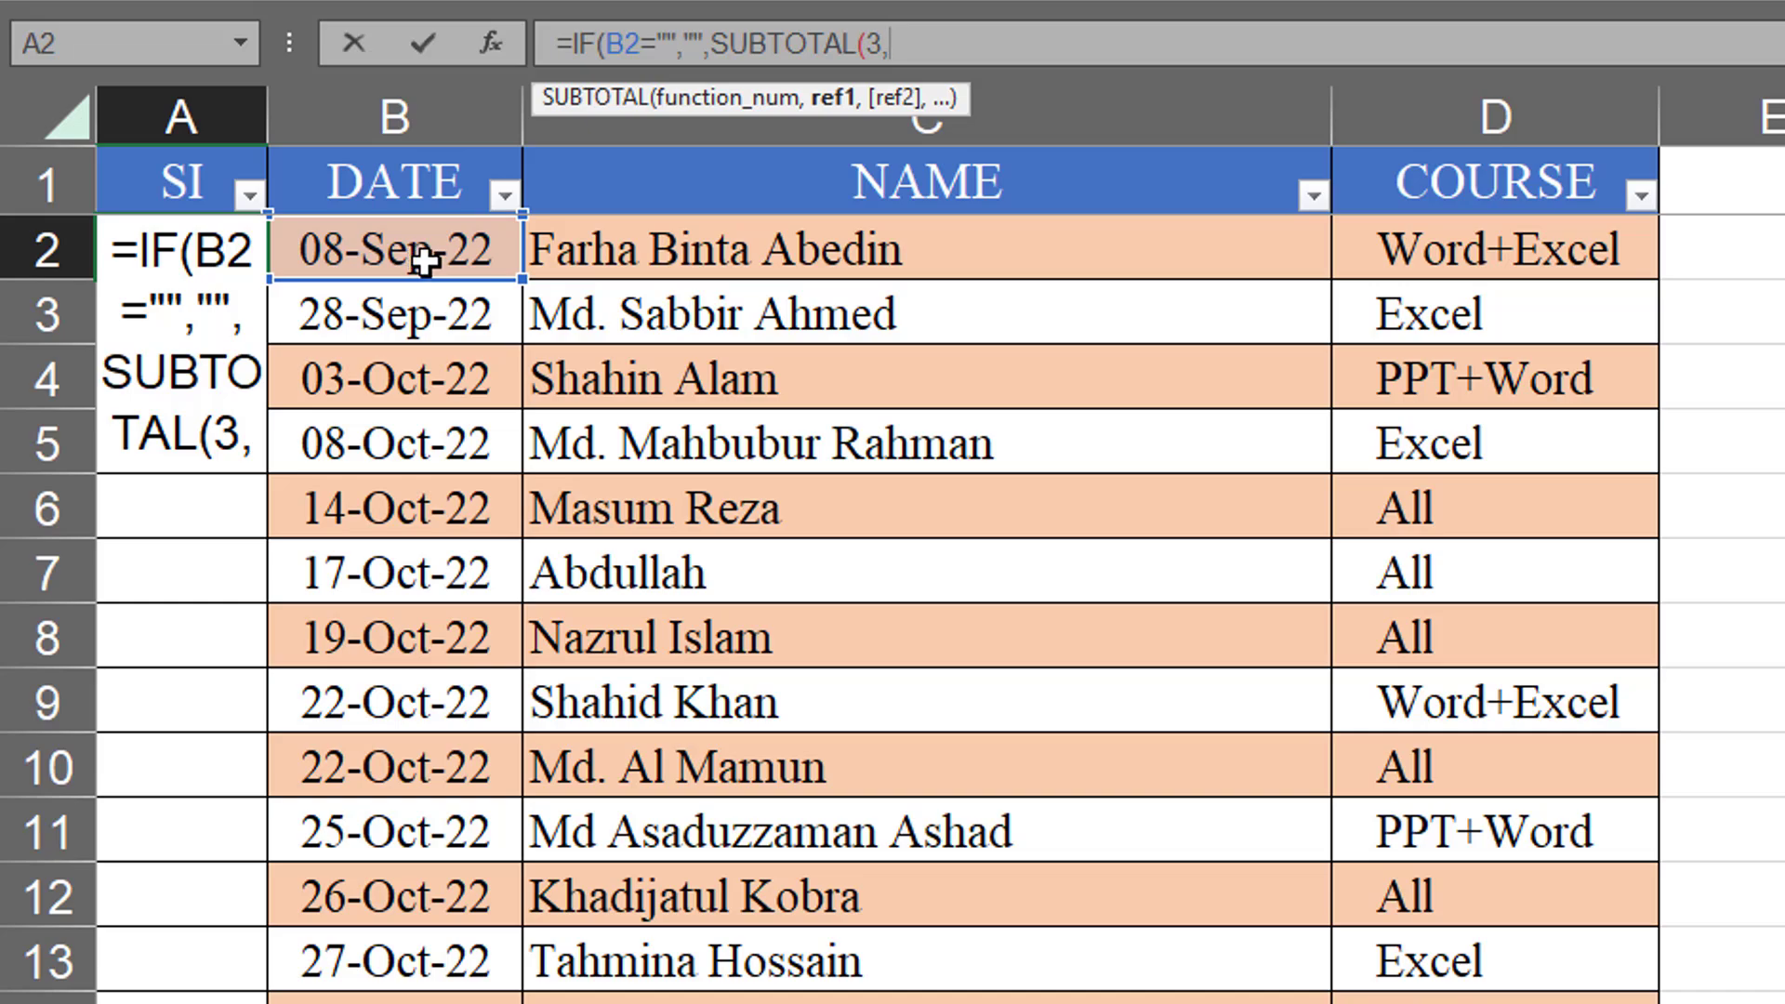
click(425, 257)
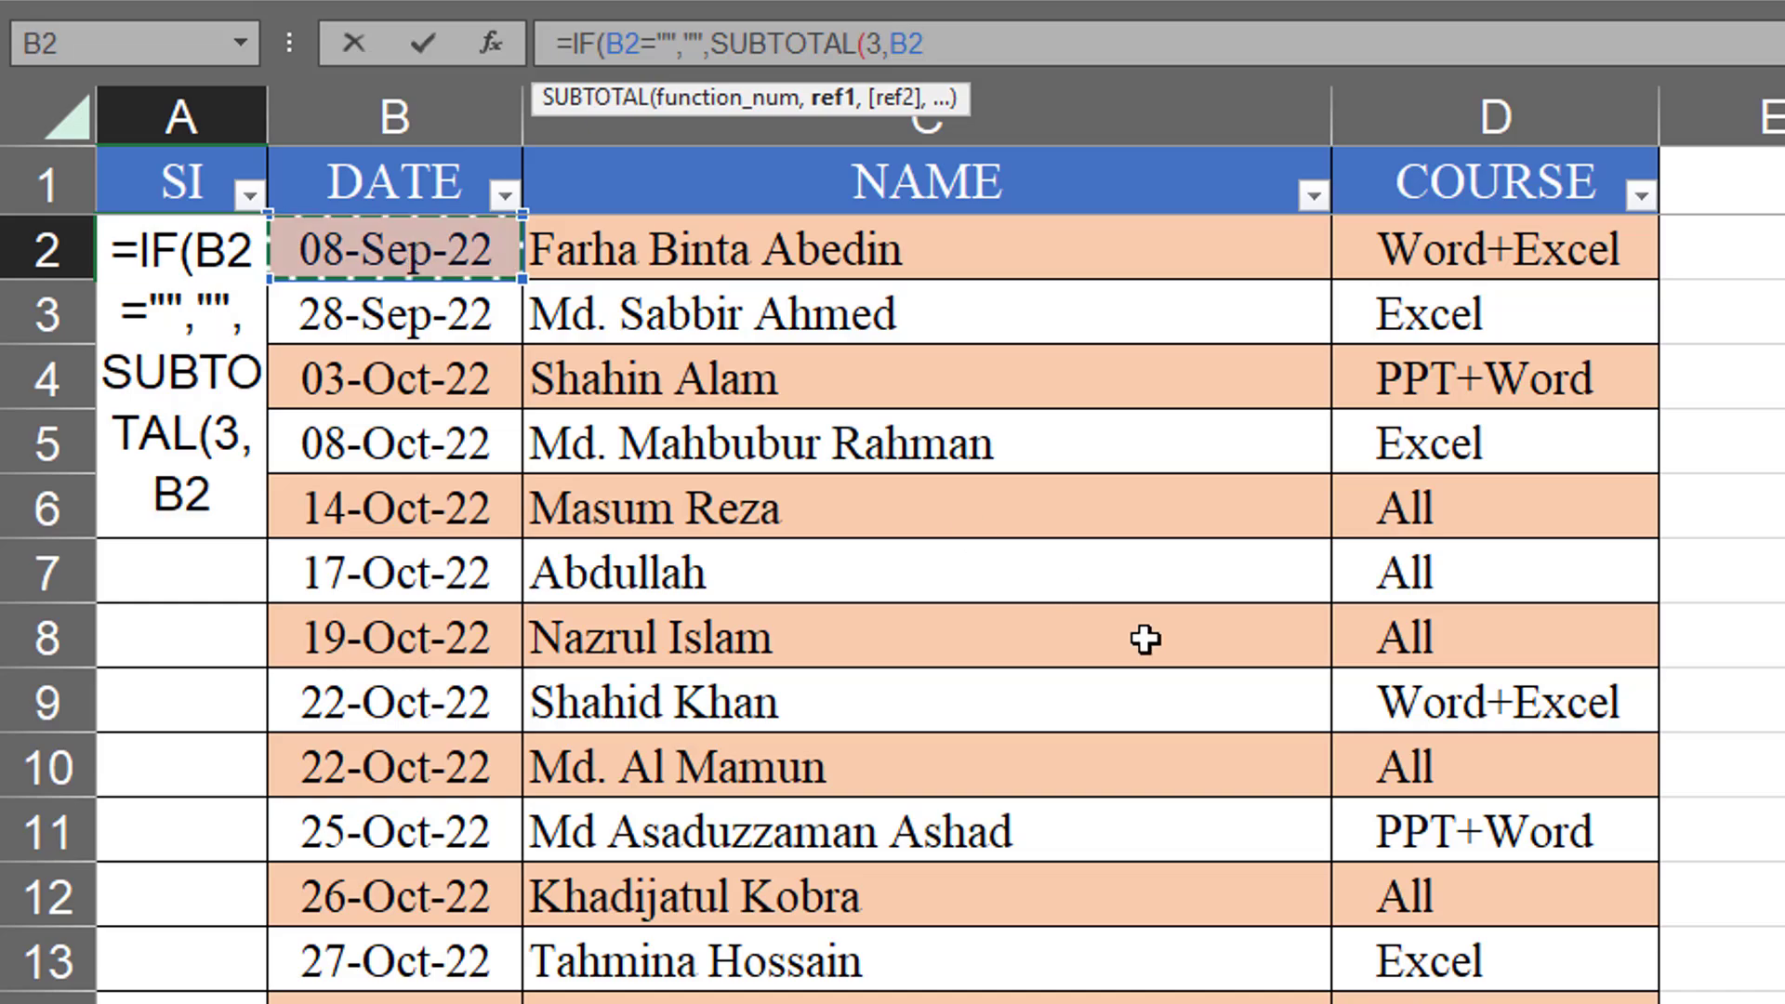
text(:B2)
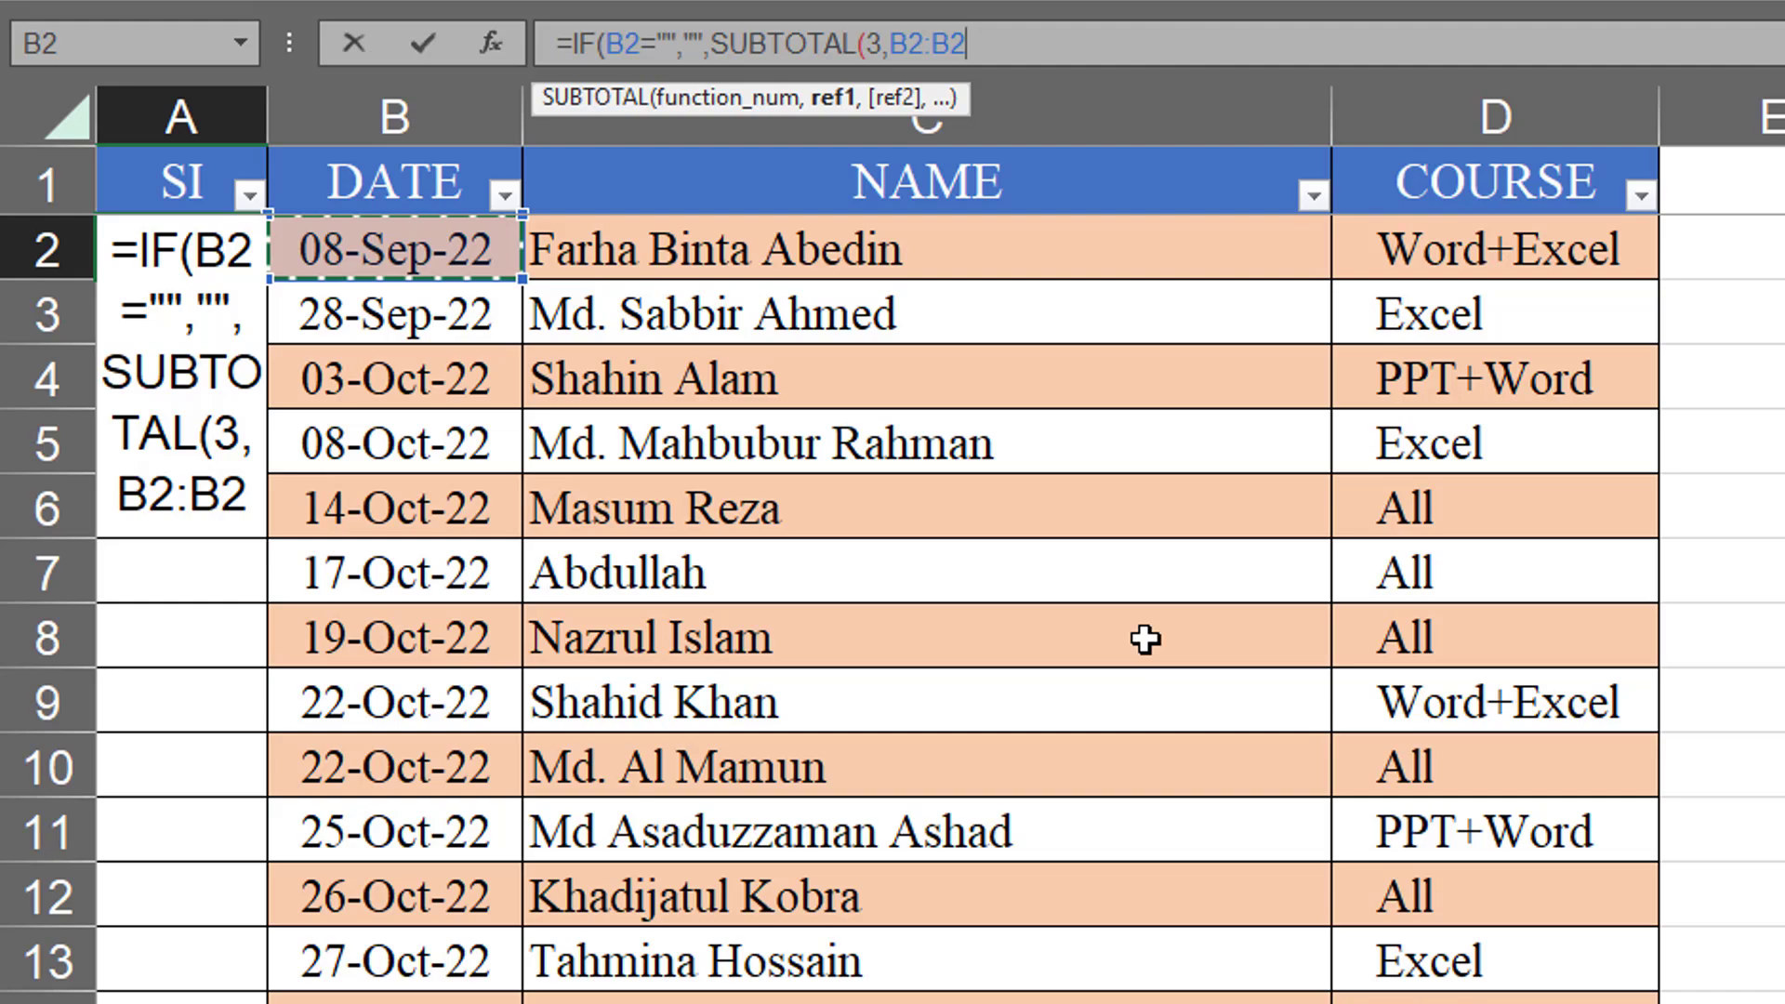
double_click(925, 42)
click(925, 42)
drag(926, 42, 890, 42)
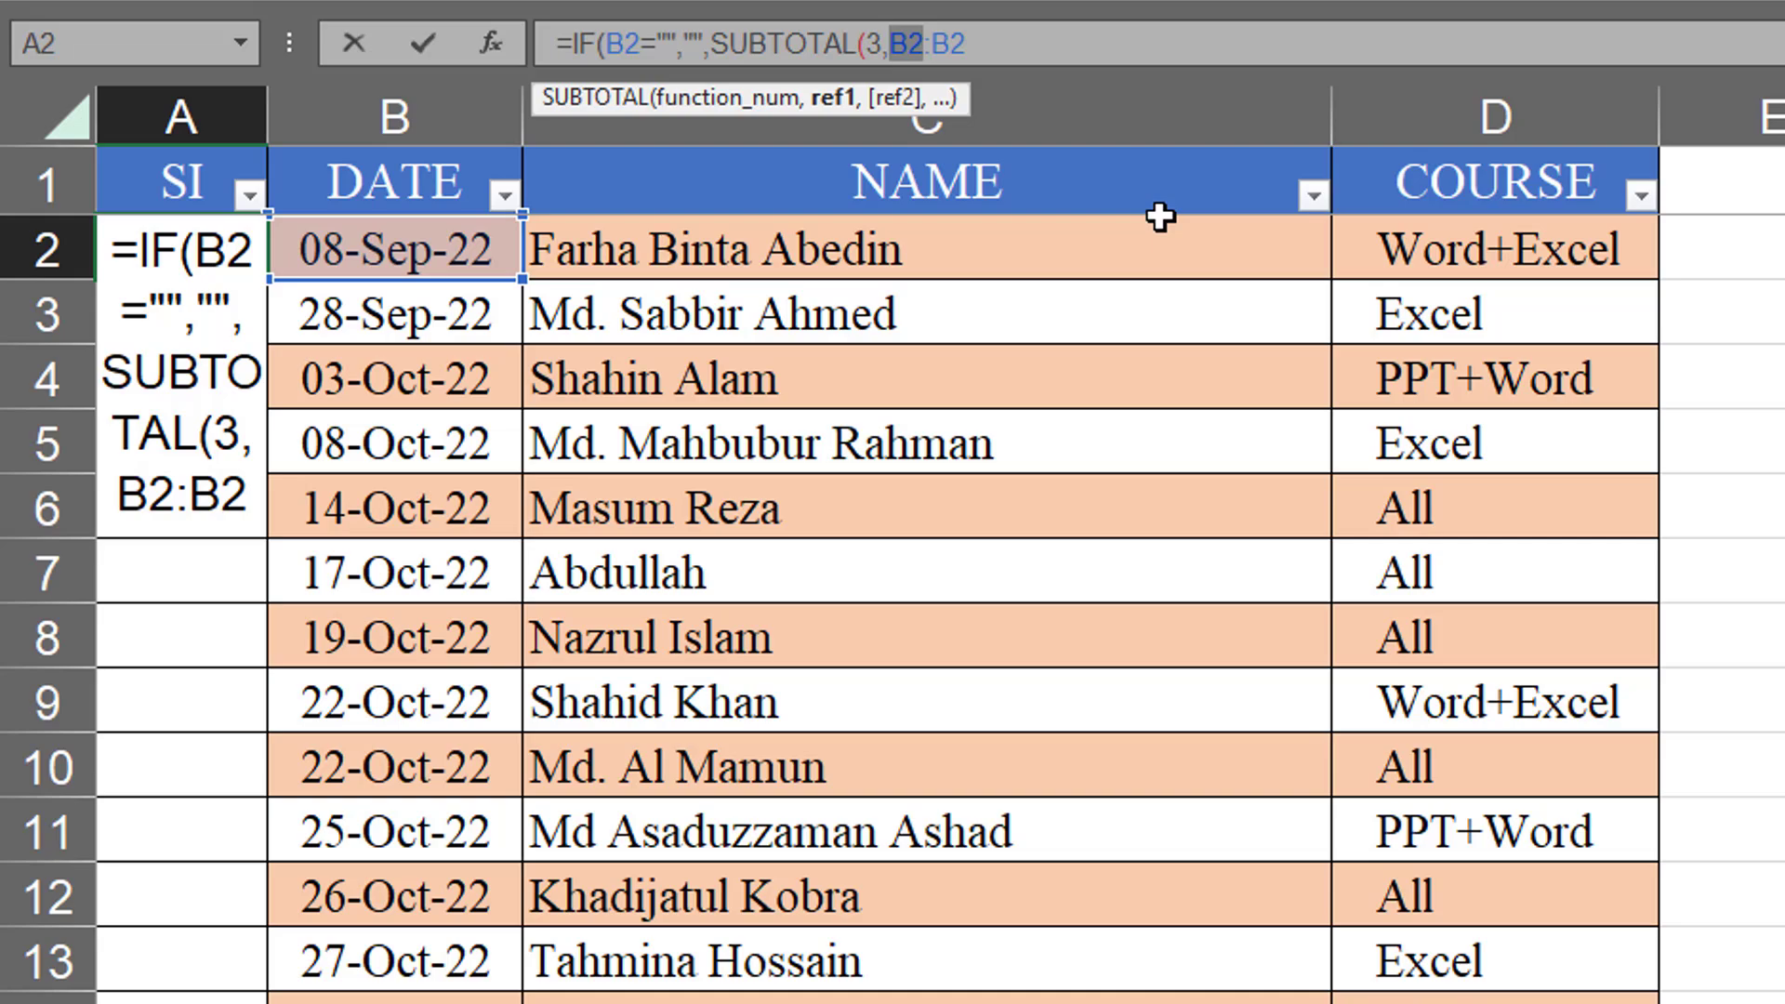
key(F4)
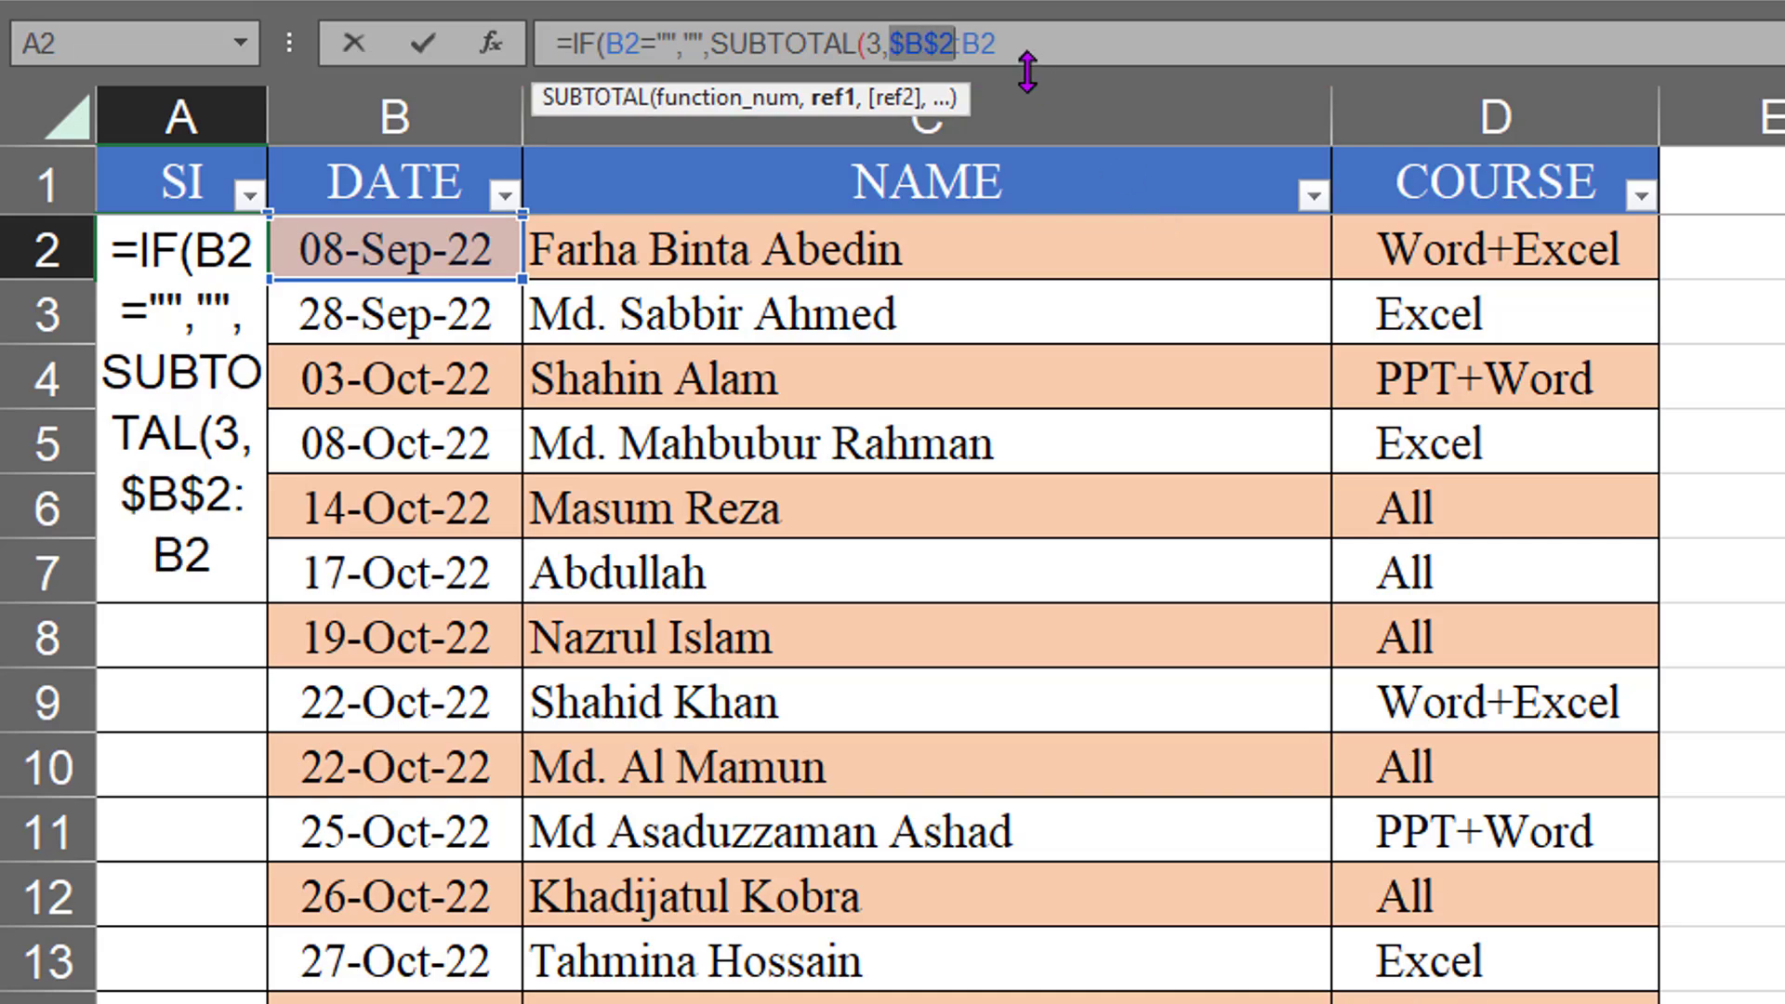
click(1001, 44)
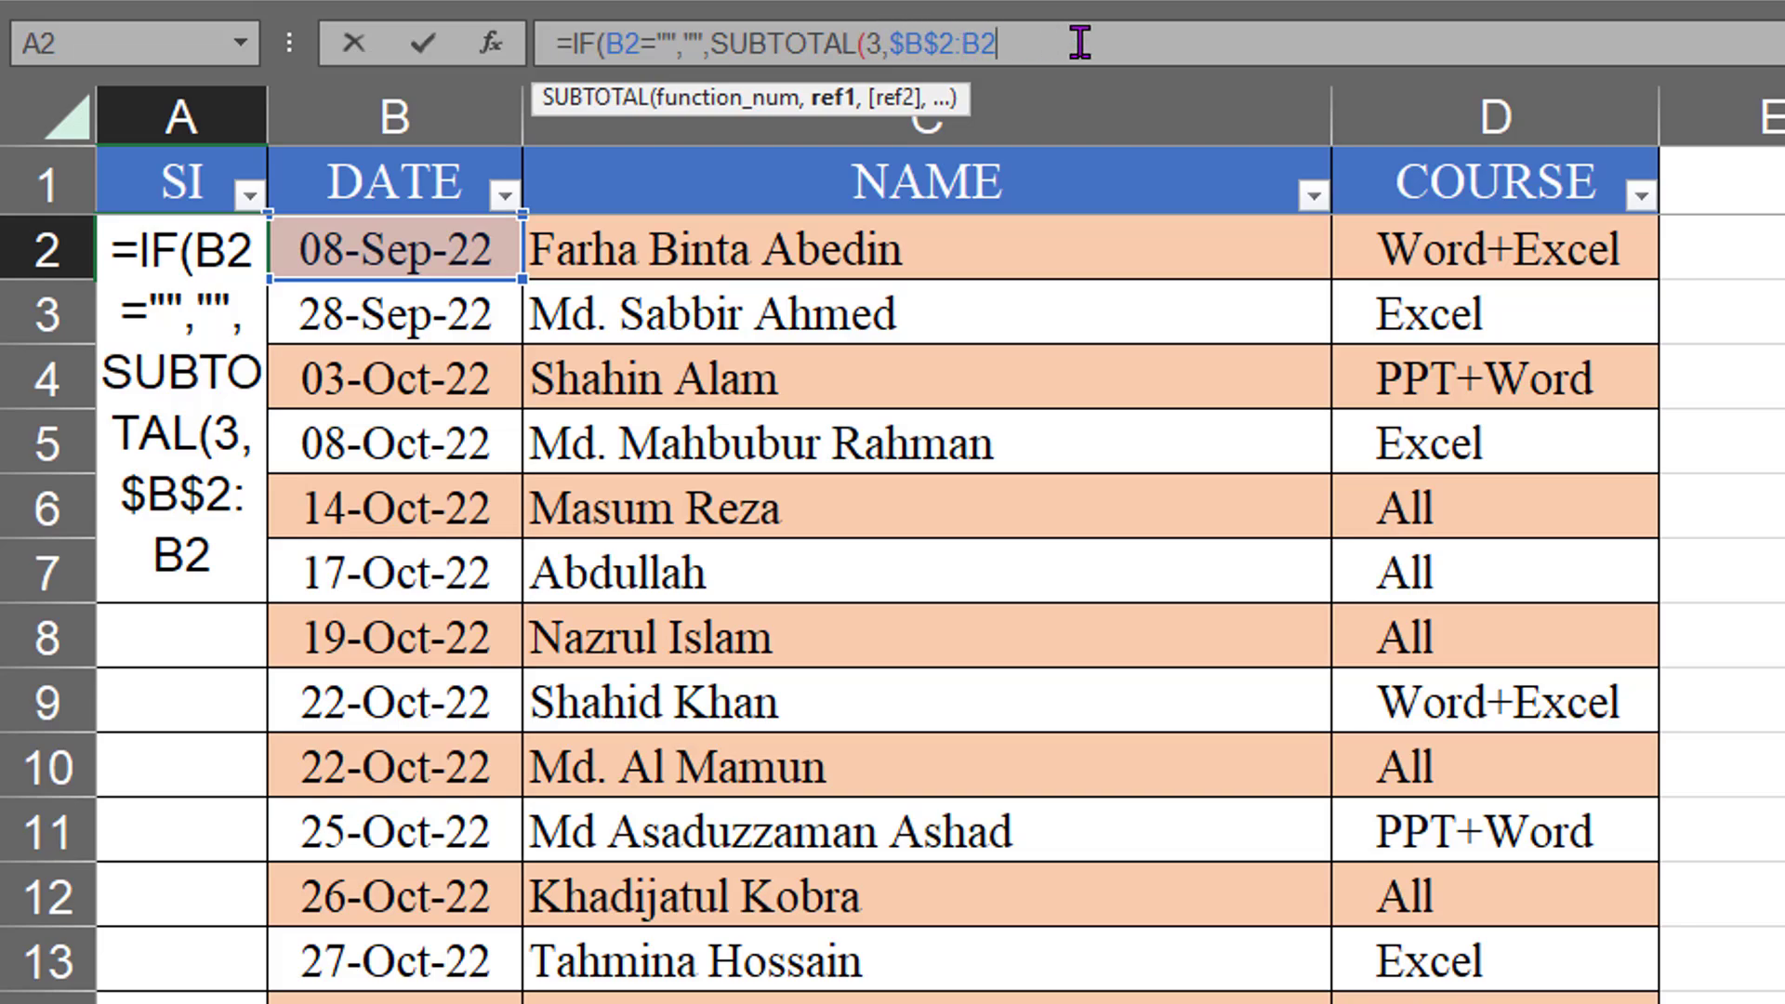
text())
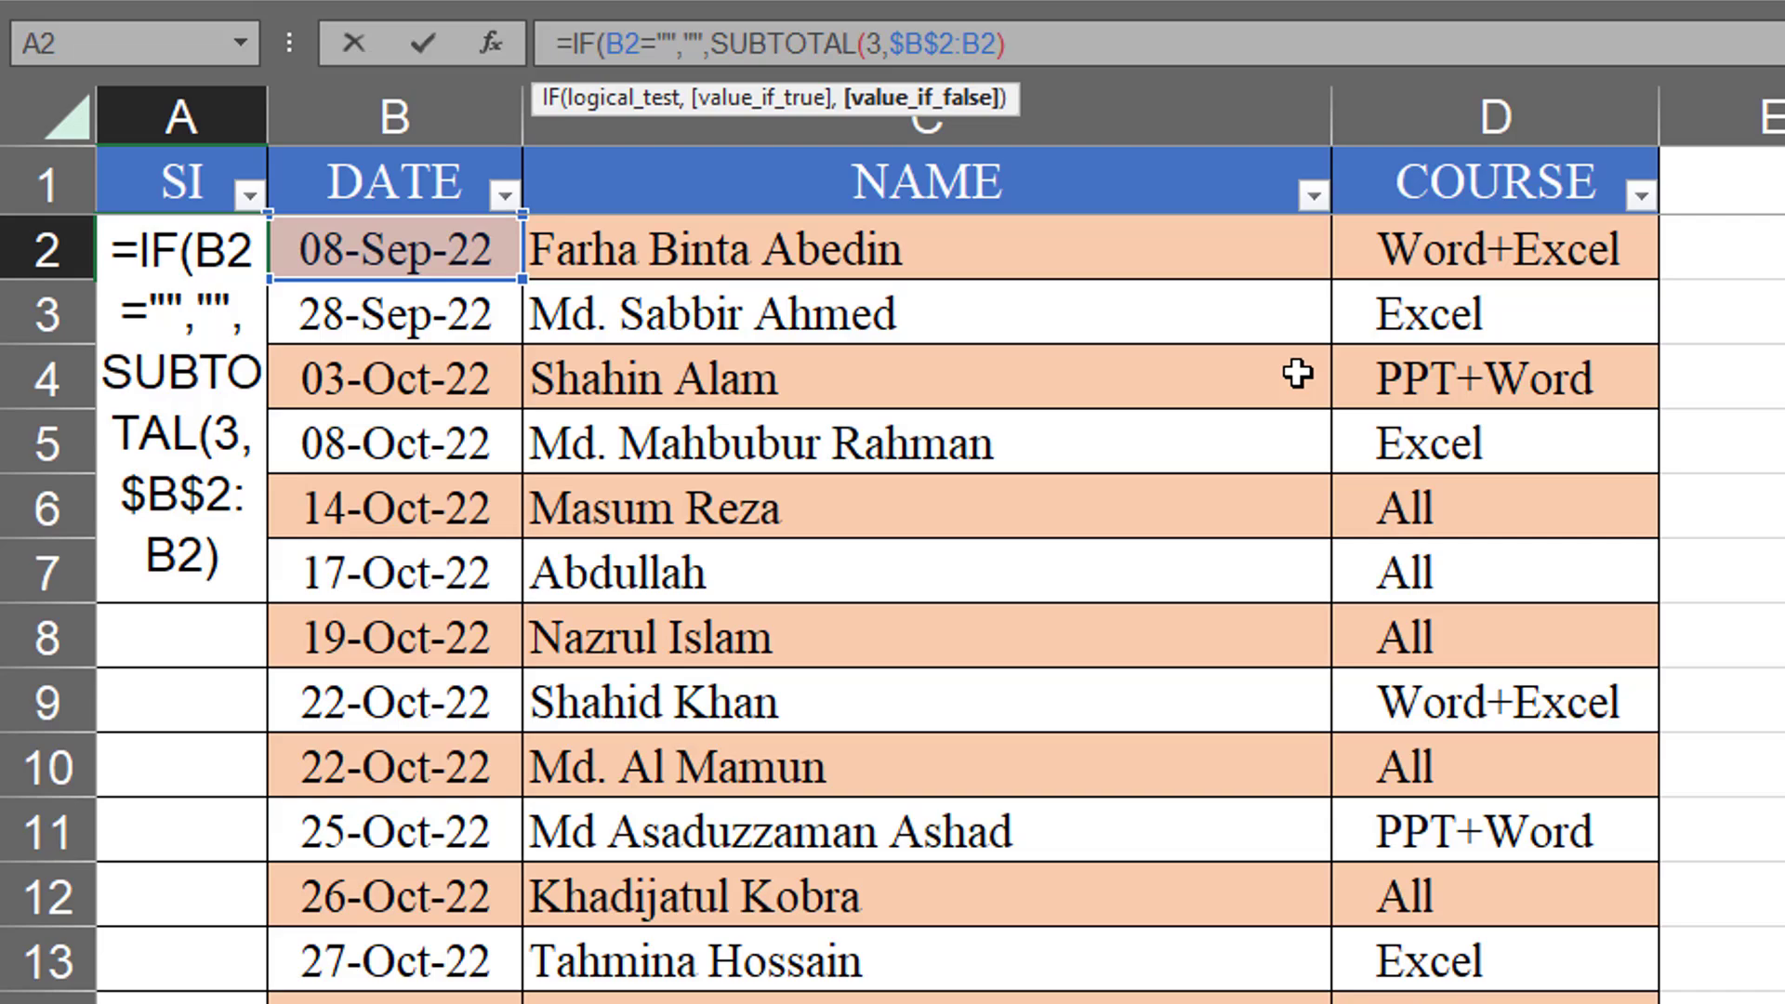
text())
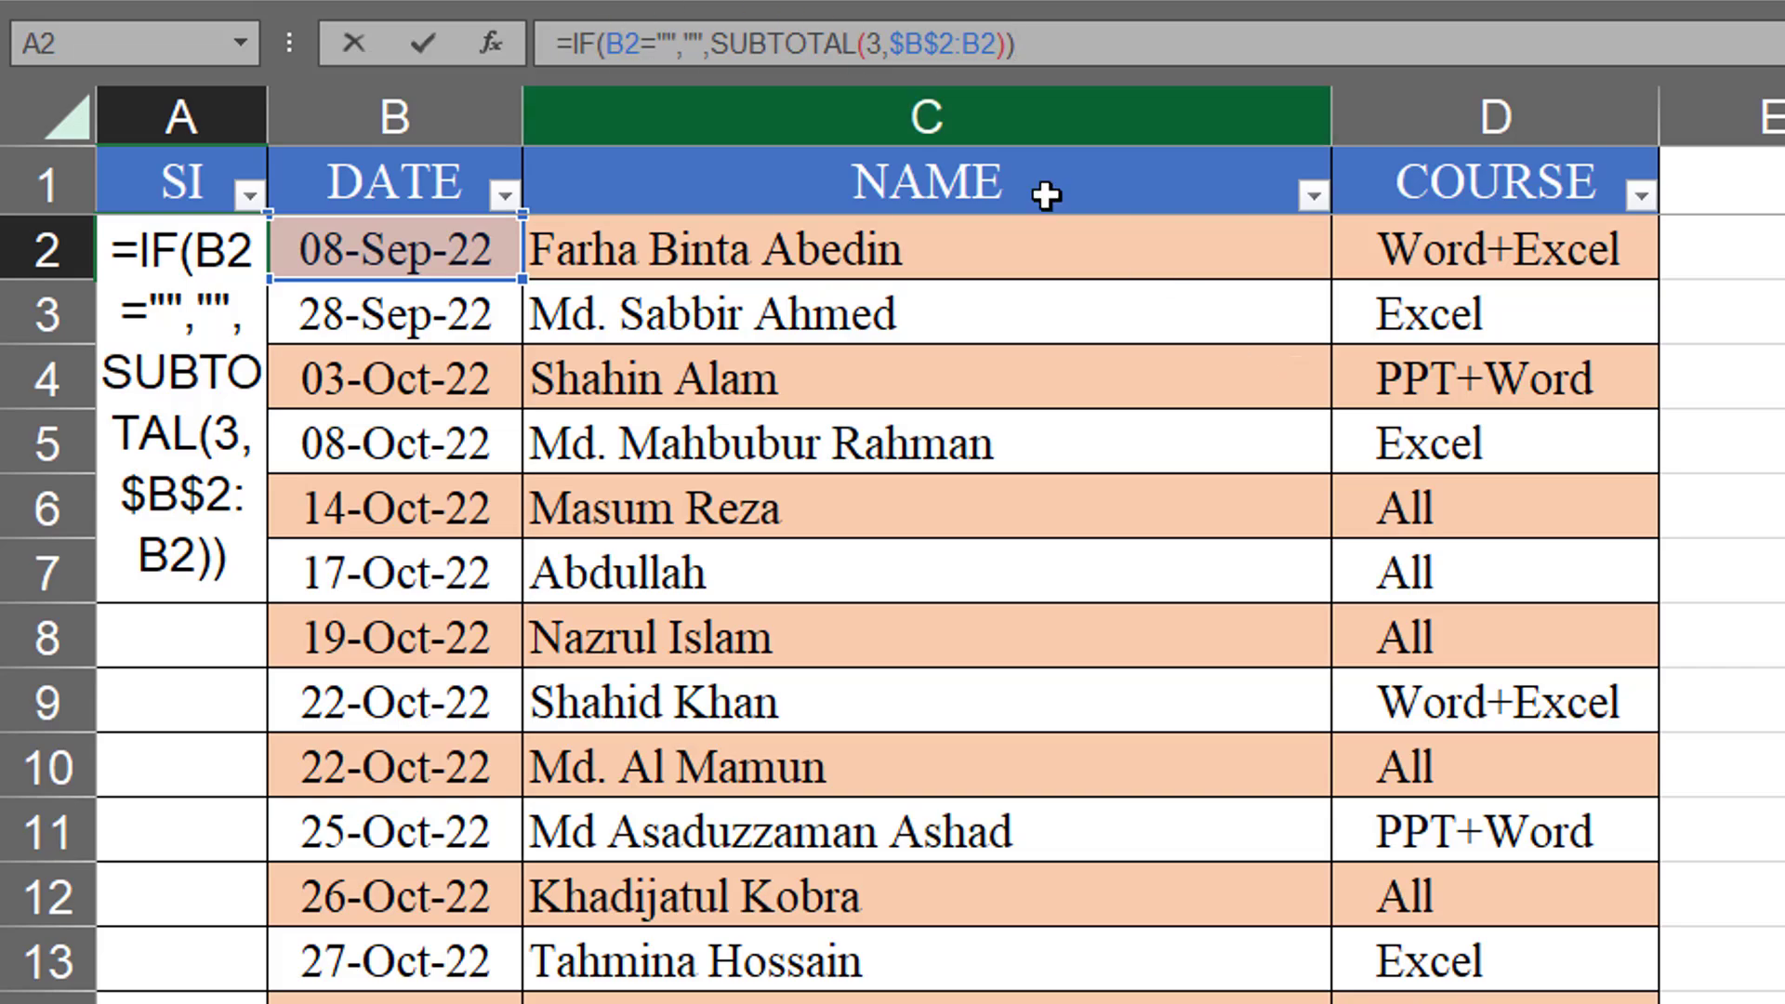
key(Return)
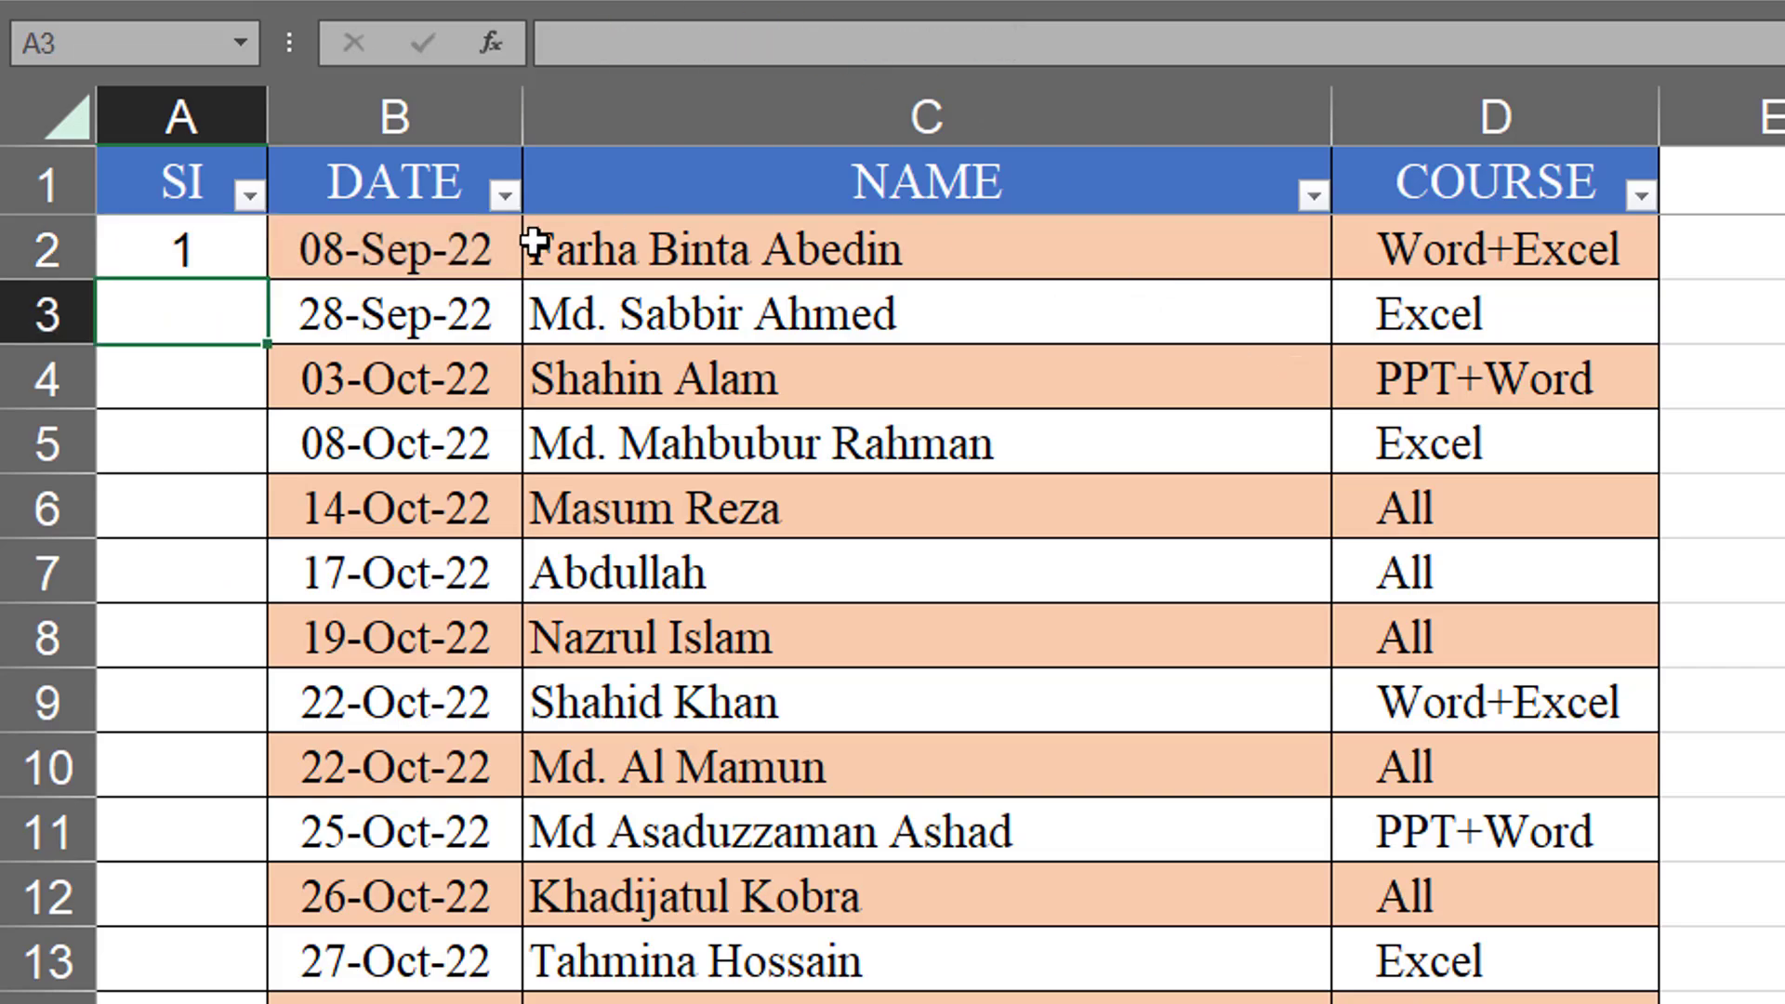
Step: Fill A2's SI formula down column A and check the copy in A3
click(228, 249)
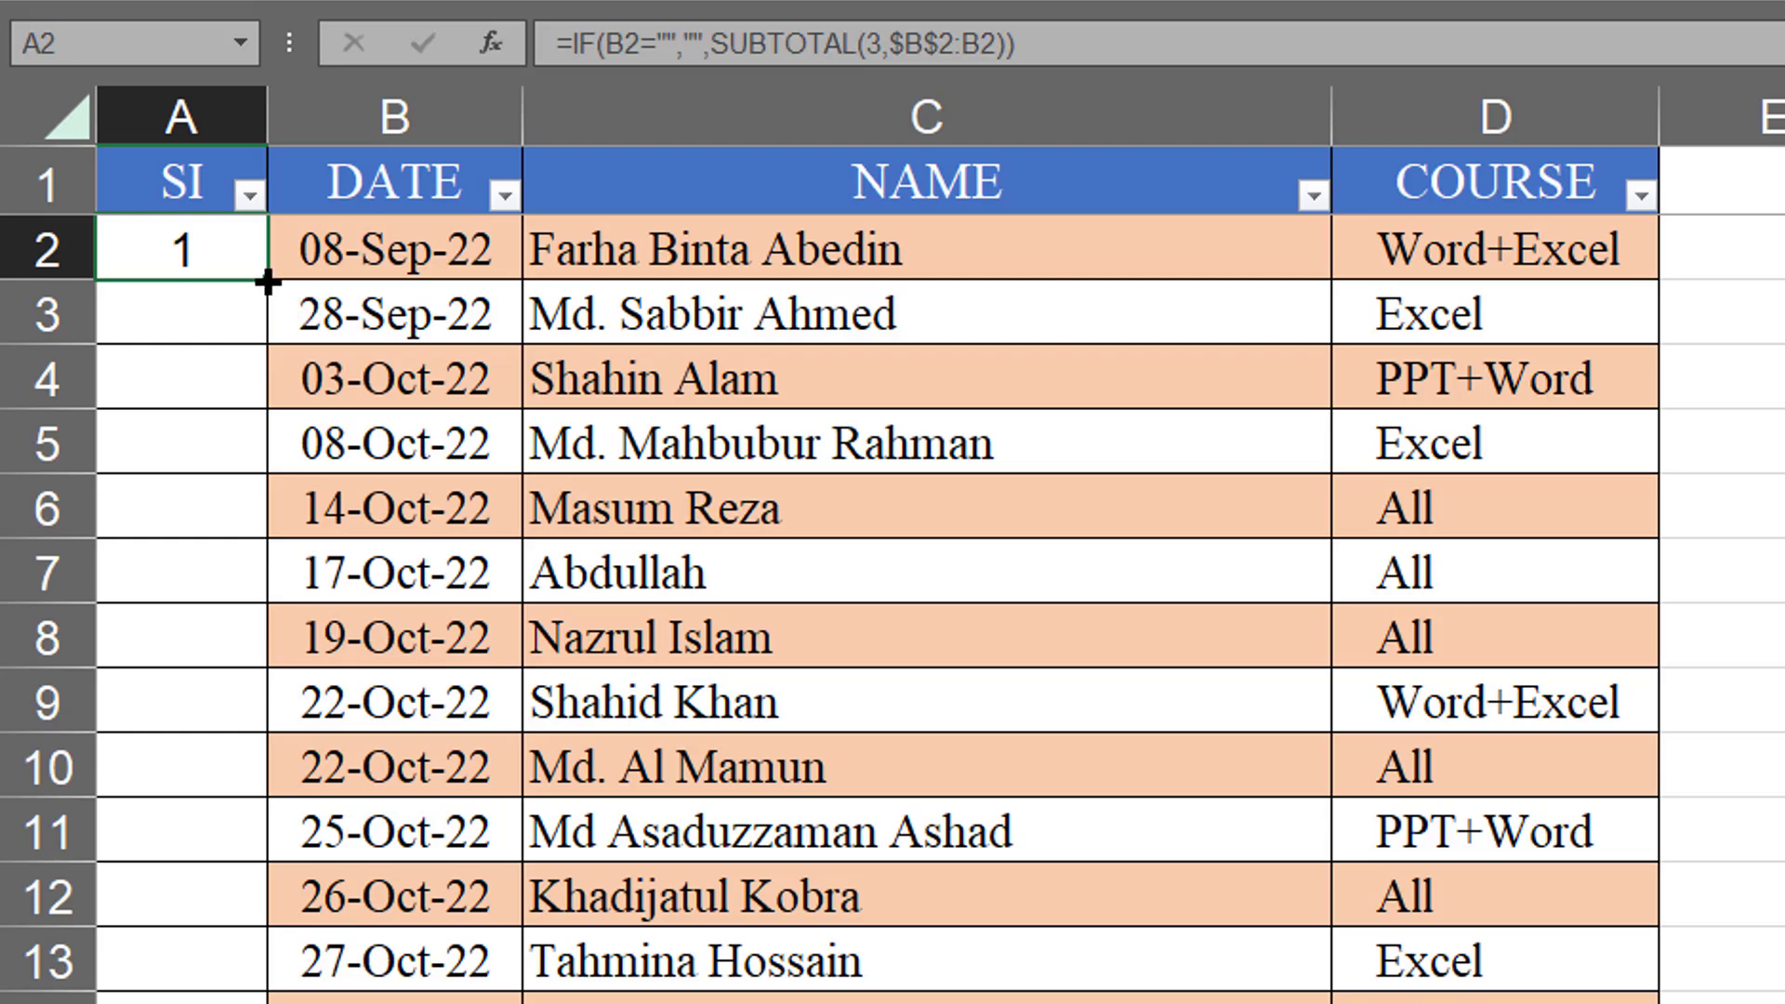
drag(265, 282, 265, 1000)
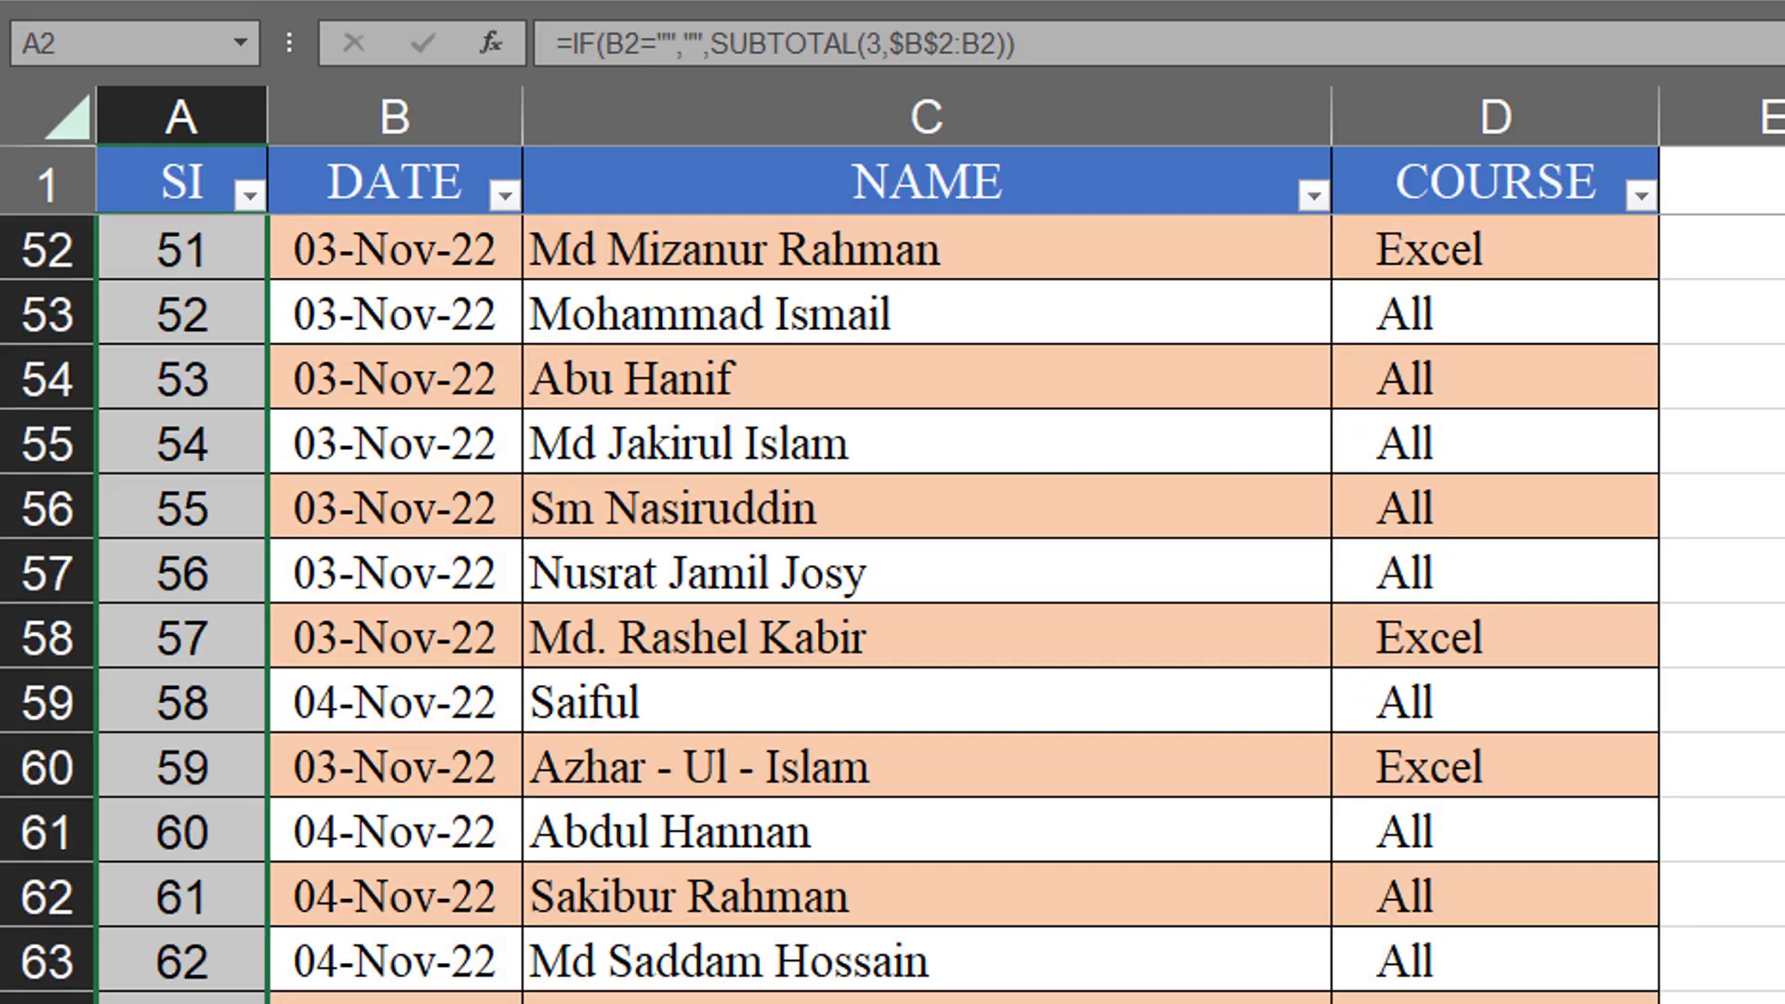
scroll(893, 609, up, 2)
scroll(892, 610, up, 14)
scroll(270, 325, up, 1)
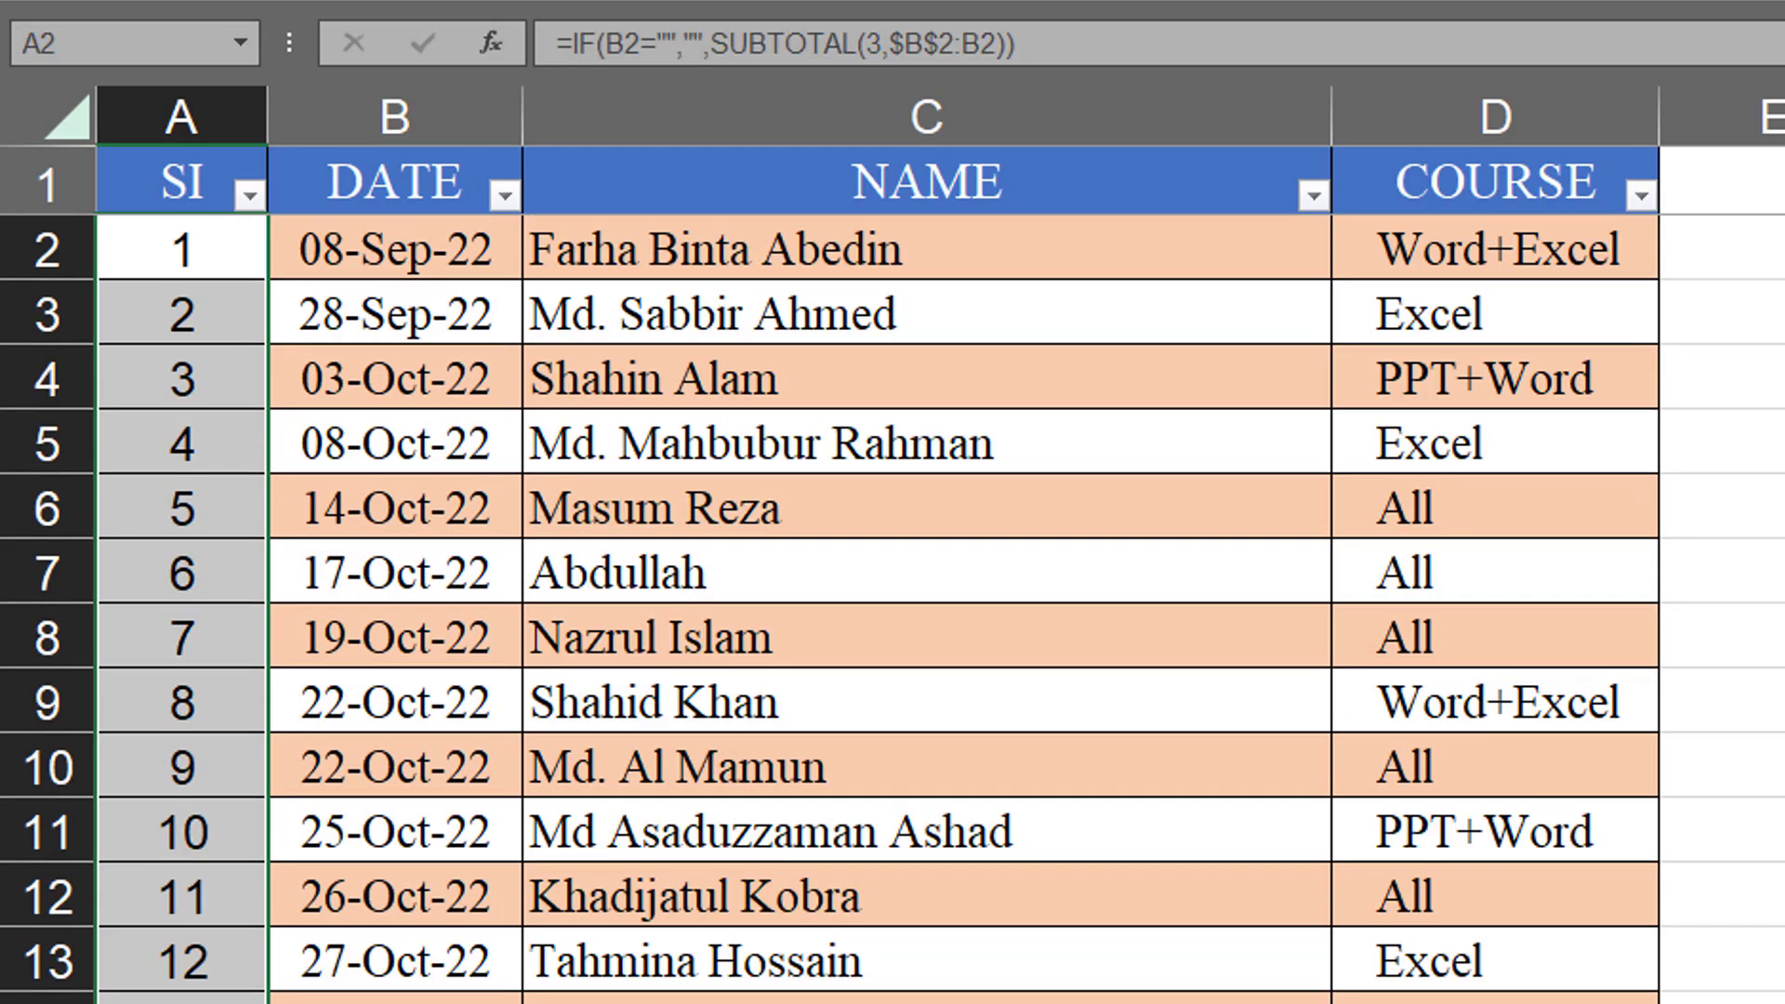
click(195, 332)
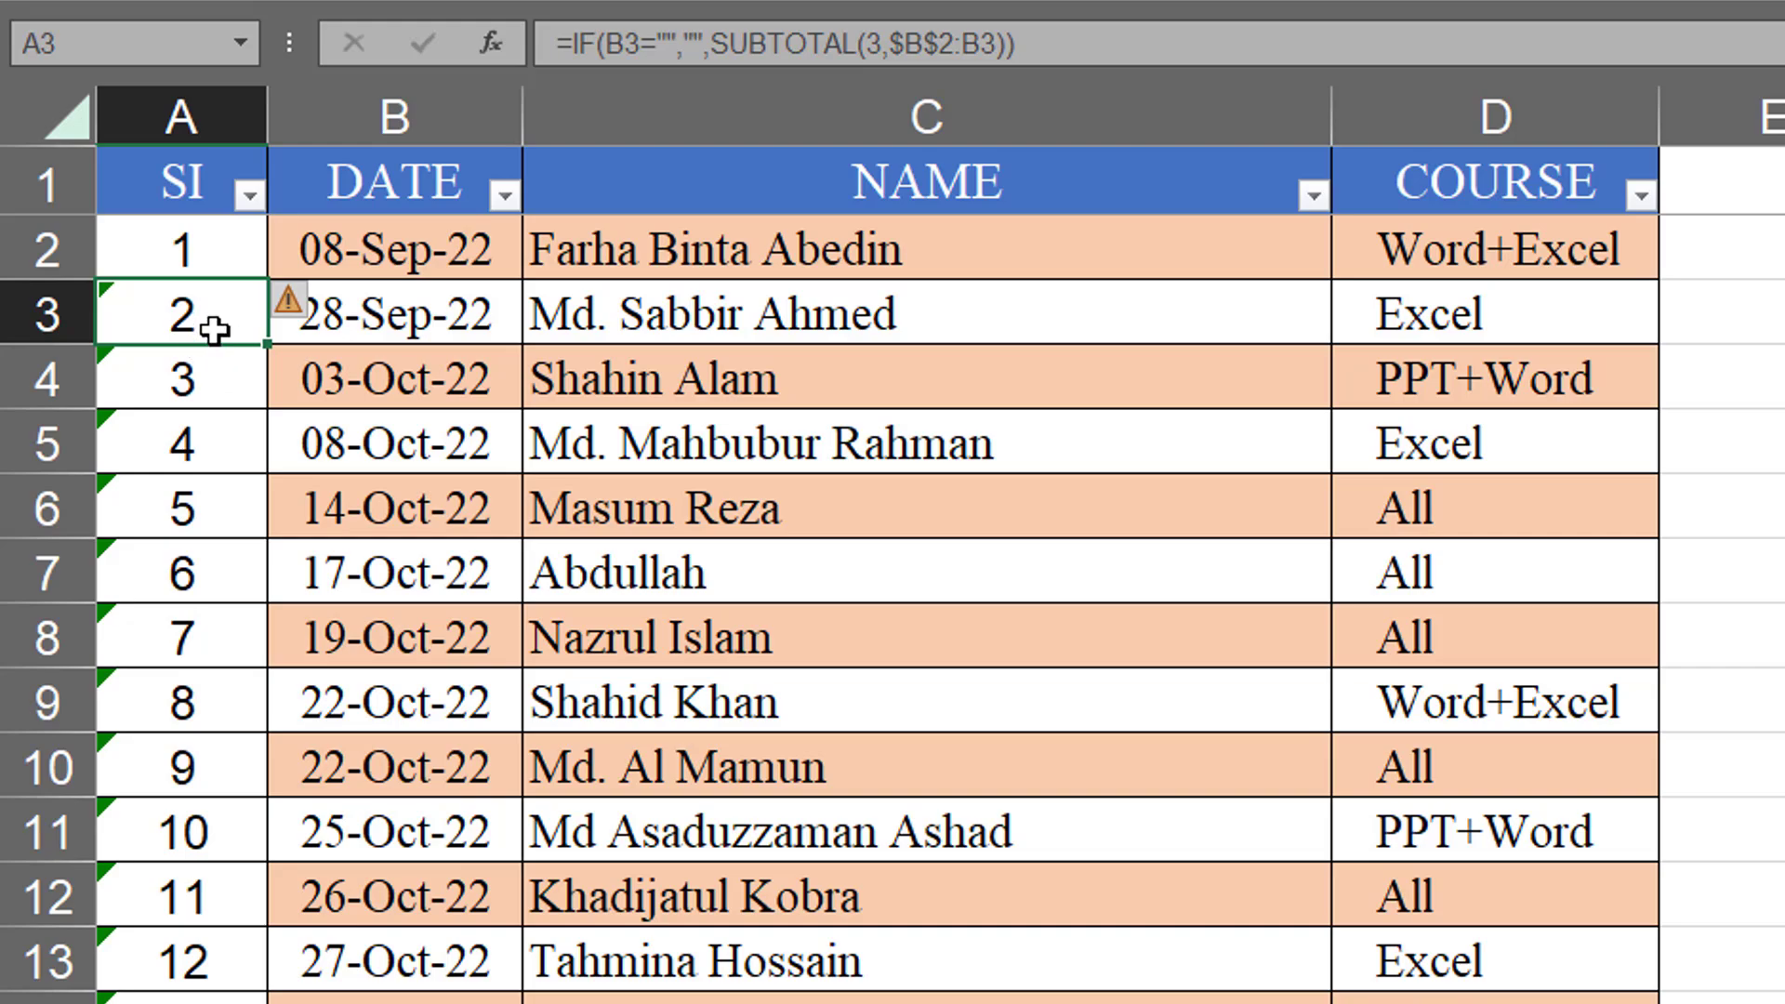
scroll(214, 330, down, 15)
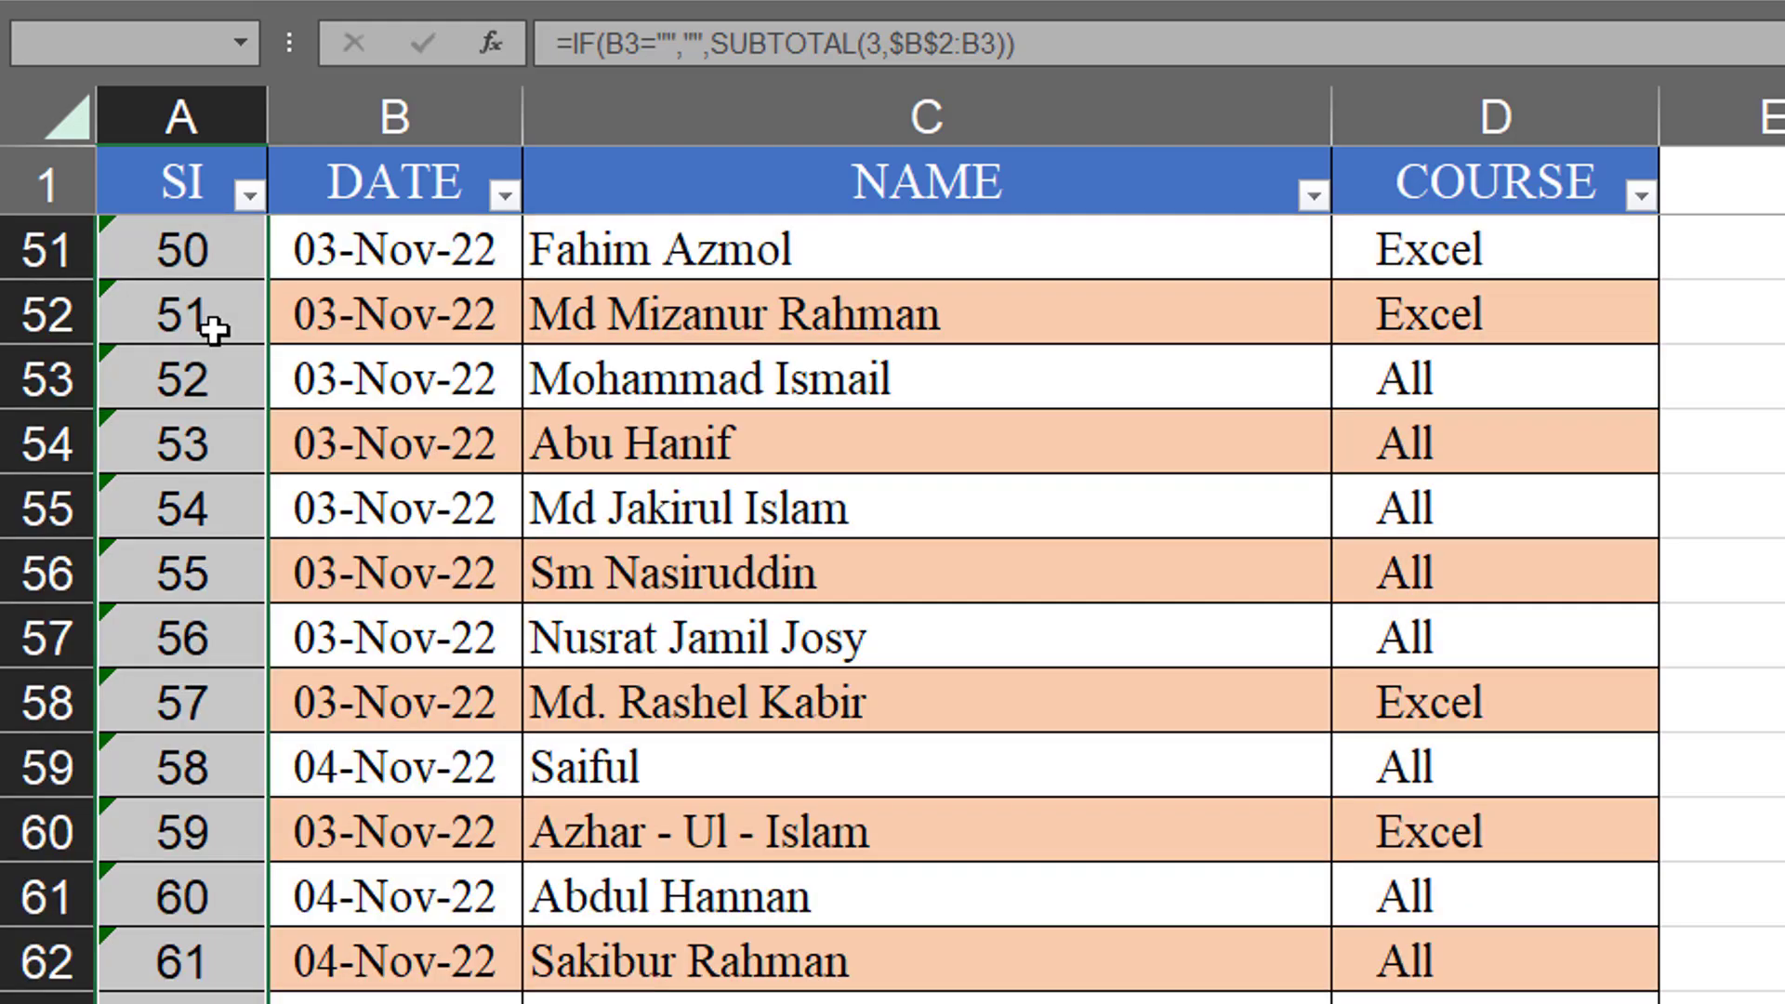
Step: Ignore the omitted-adjacent-cells error on all the filled SI cells
drag(213, 330, 320, 942)
mouse_move(199, 704)
mouse_down()
mouse_move(199, 0)
mouse_move(289, 311)
mouse_up()
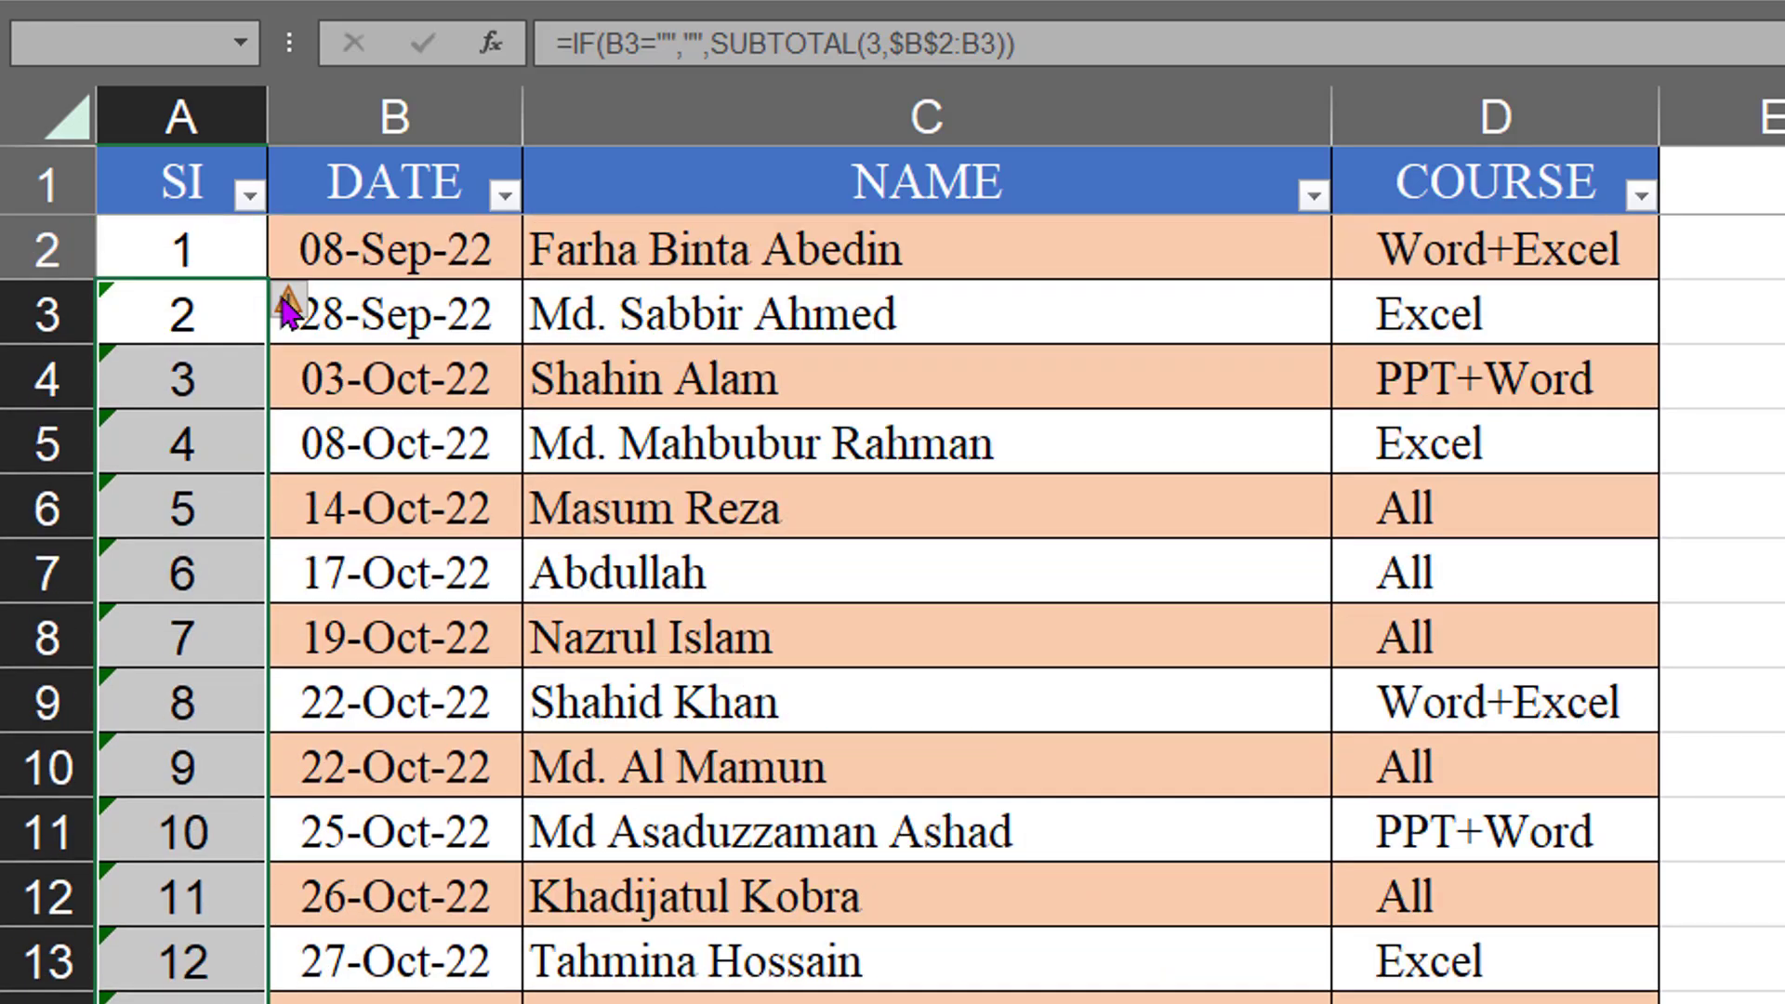
click(309, 307)
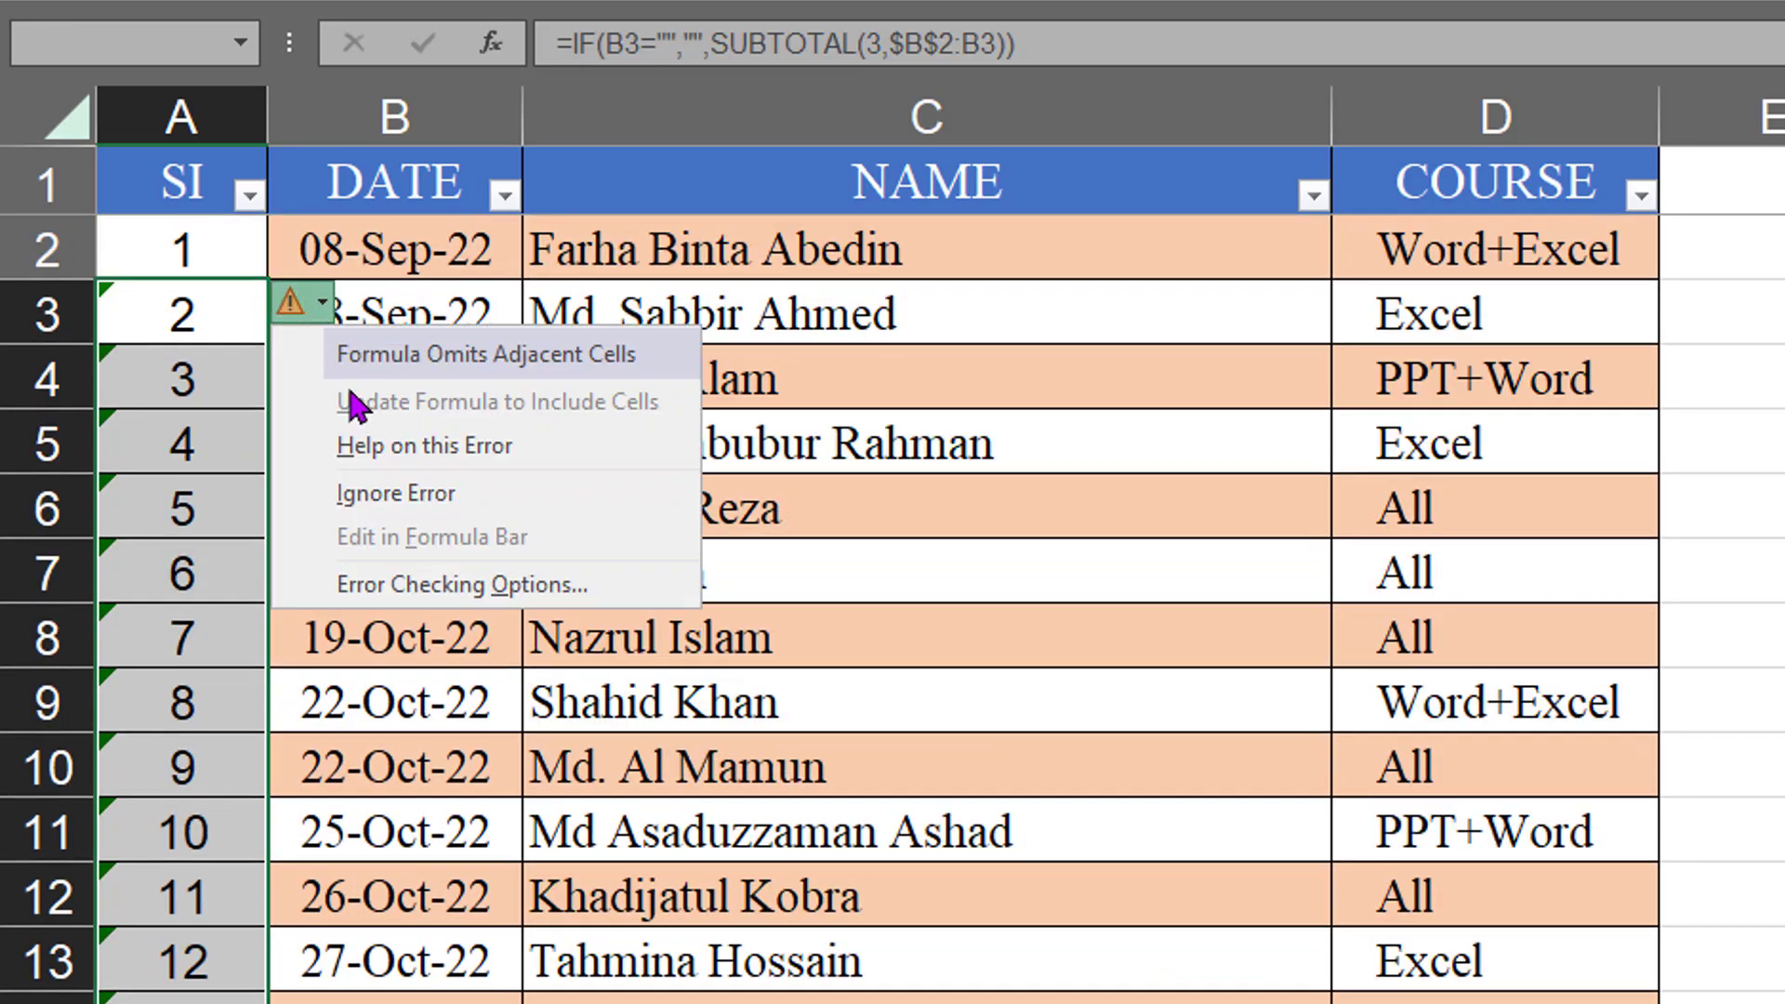
click(369, 494)
click(209, 320)
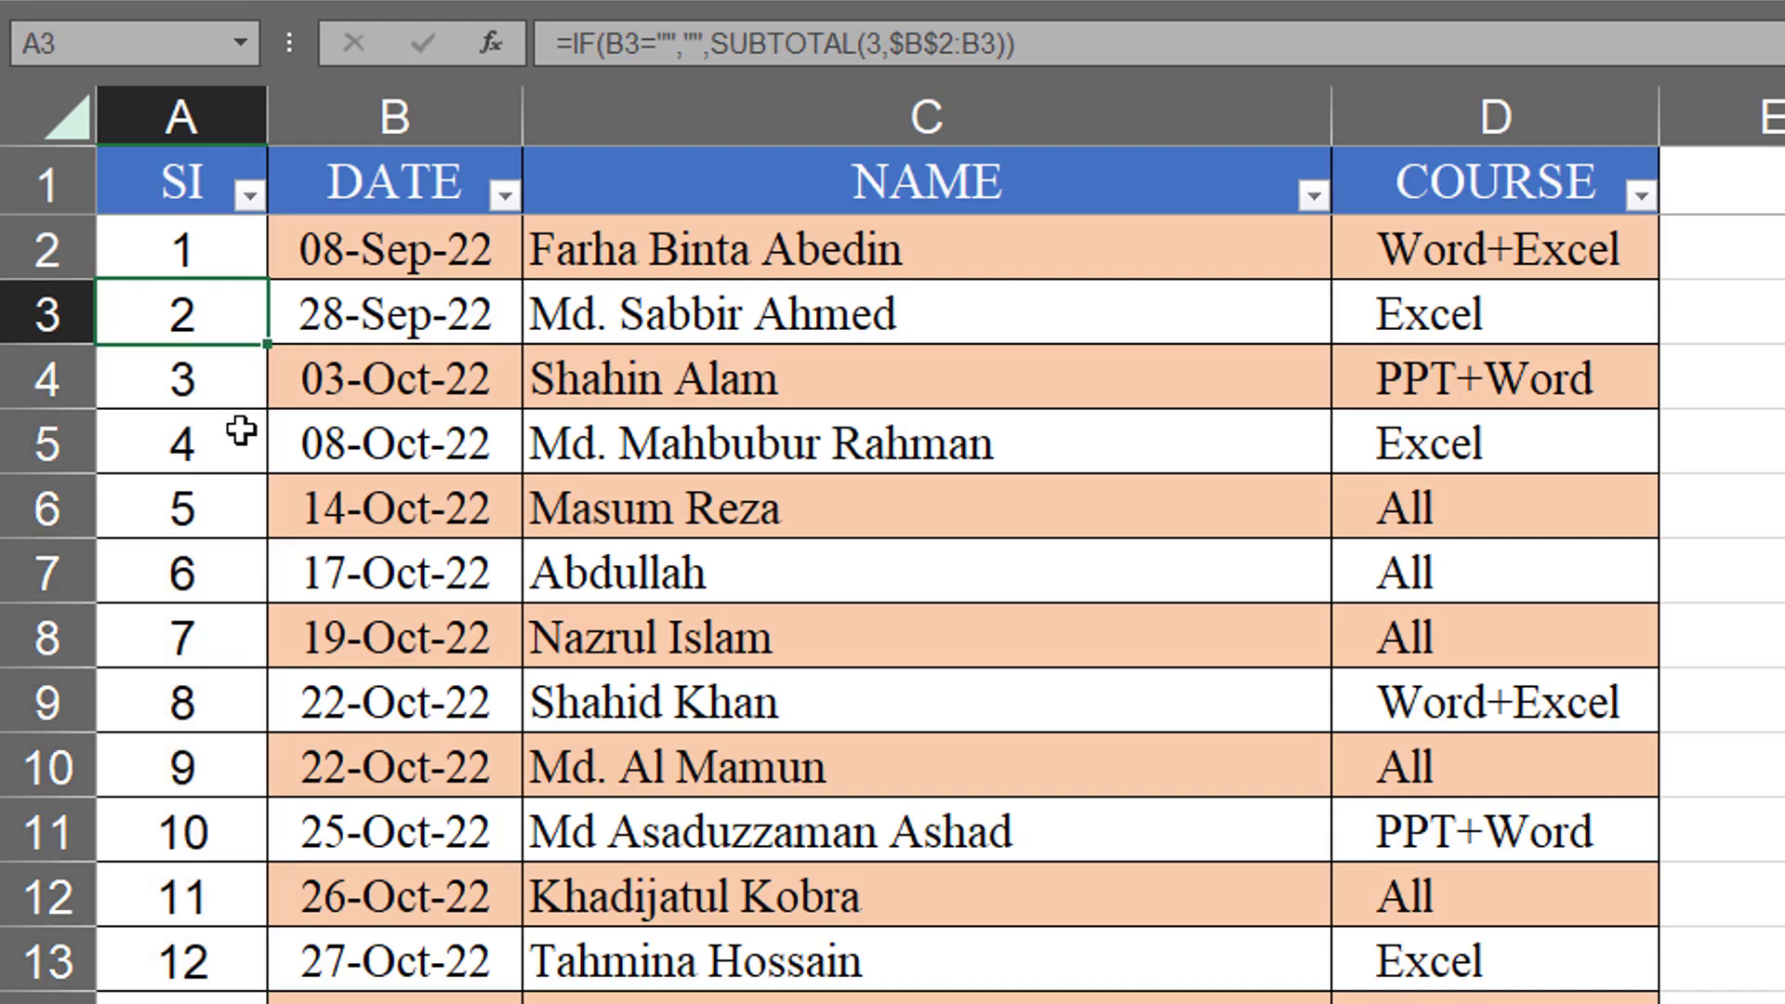
click(1408, 341)
Step: Filter COURSE to Excel only, then change it to Word+Excel only
click(1640, 194)
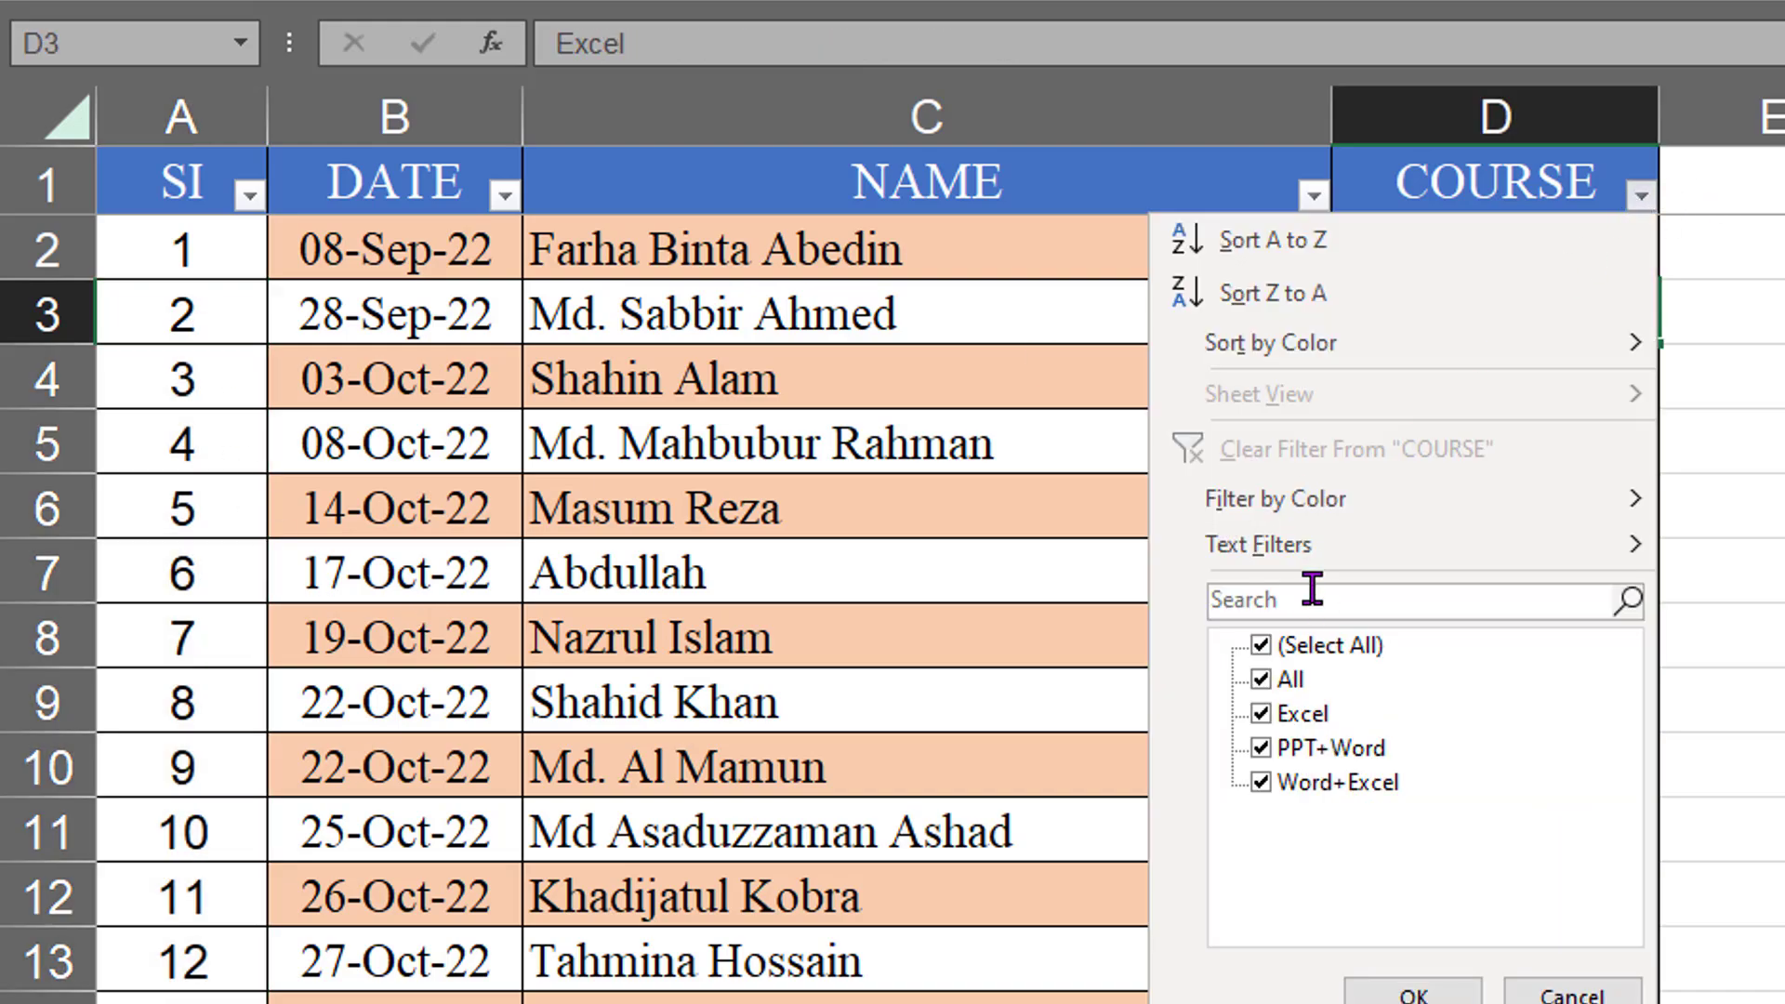
click(1302, 646)
click(1302, 714)
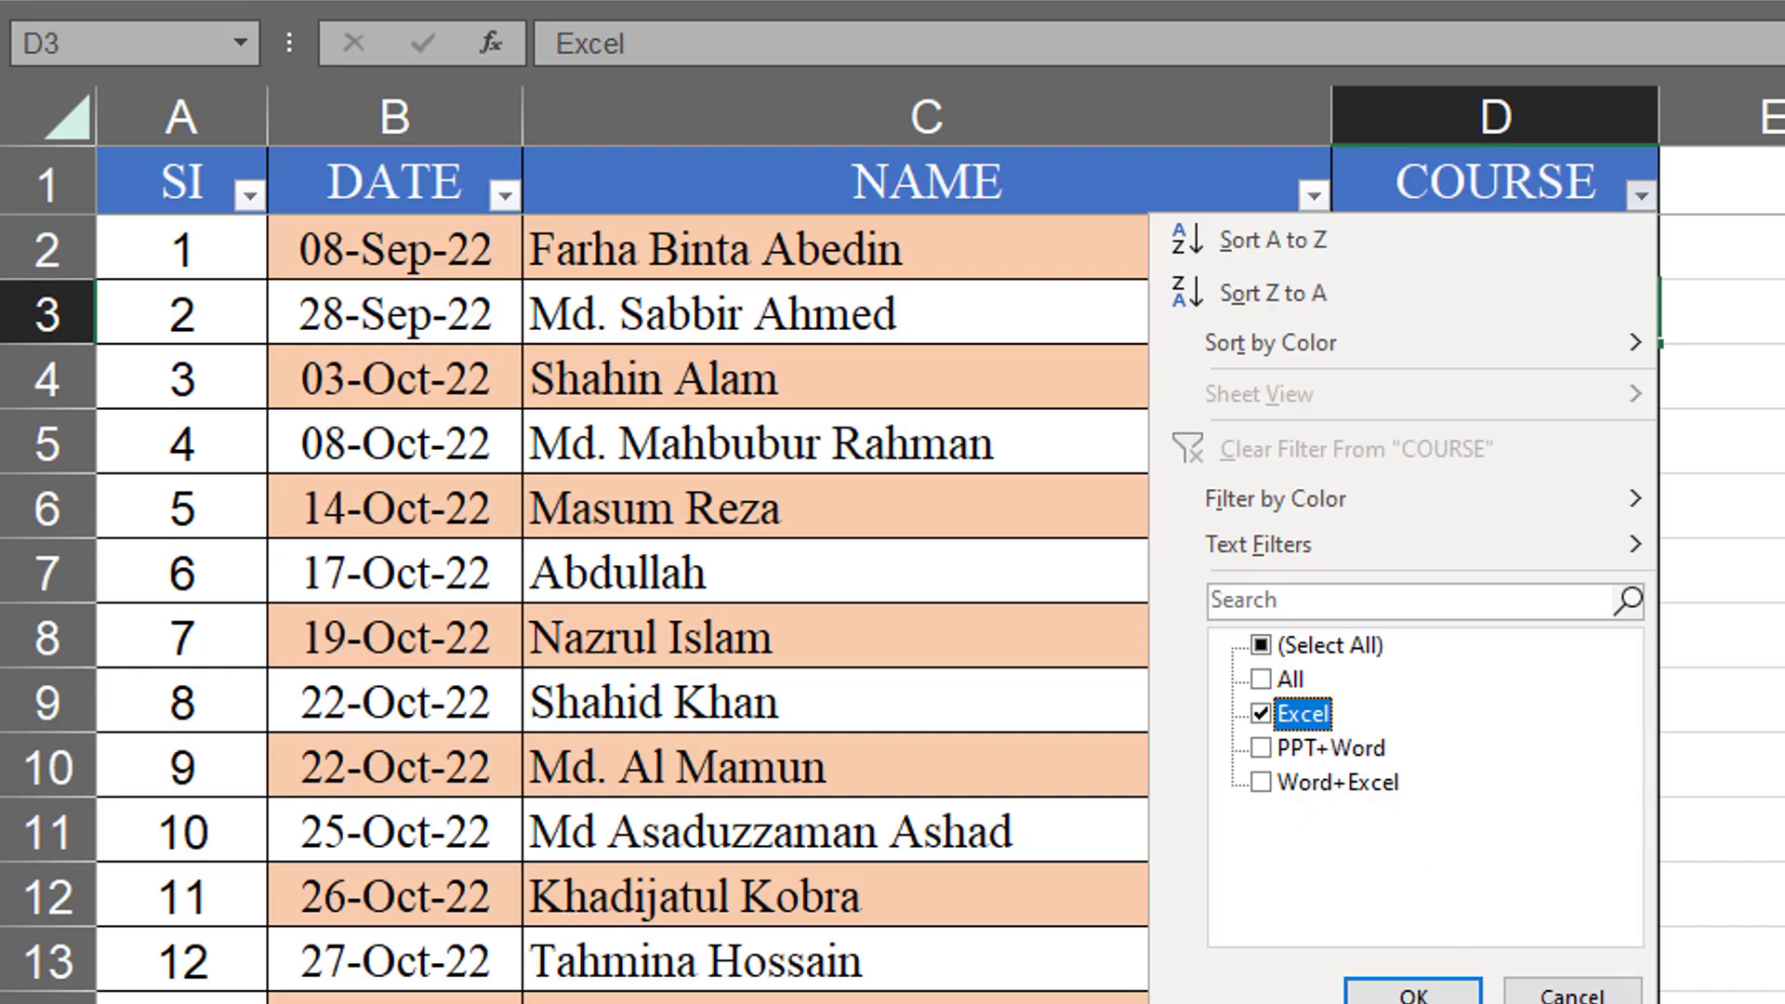
click(1413, 993)
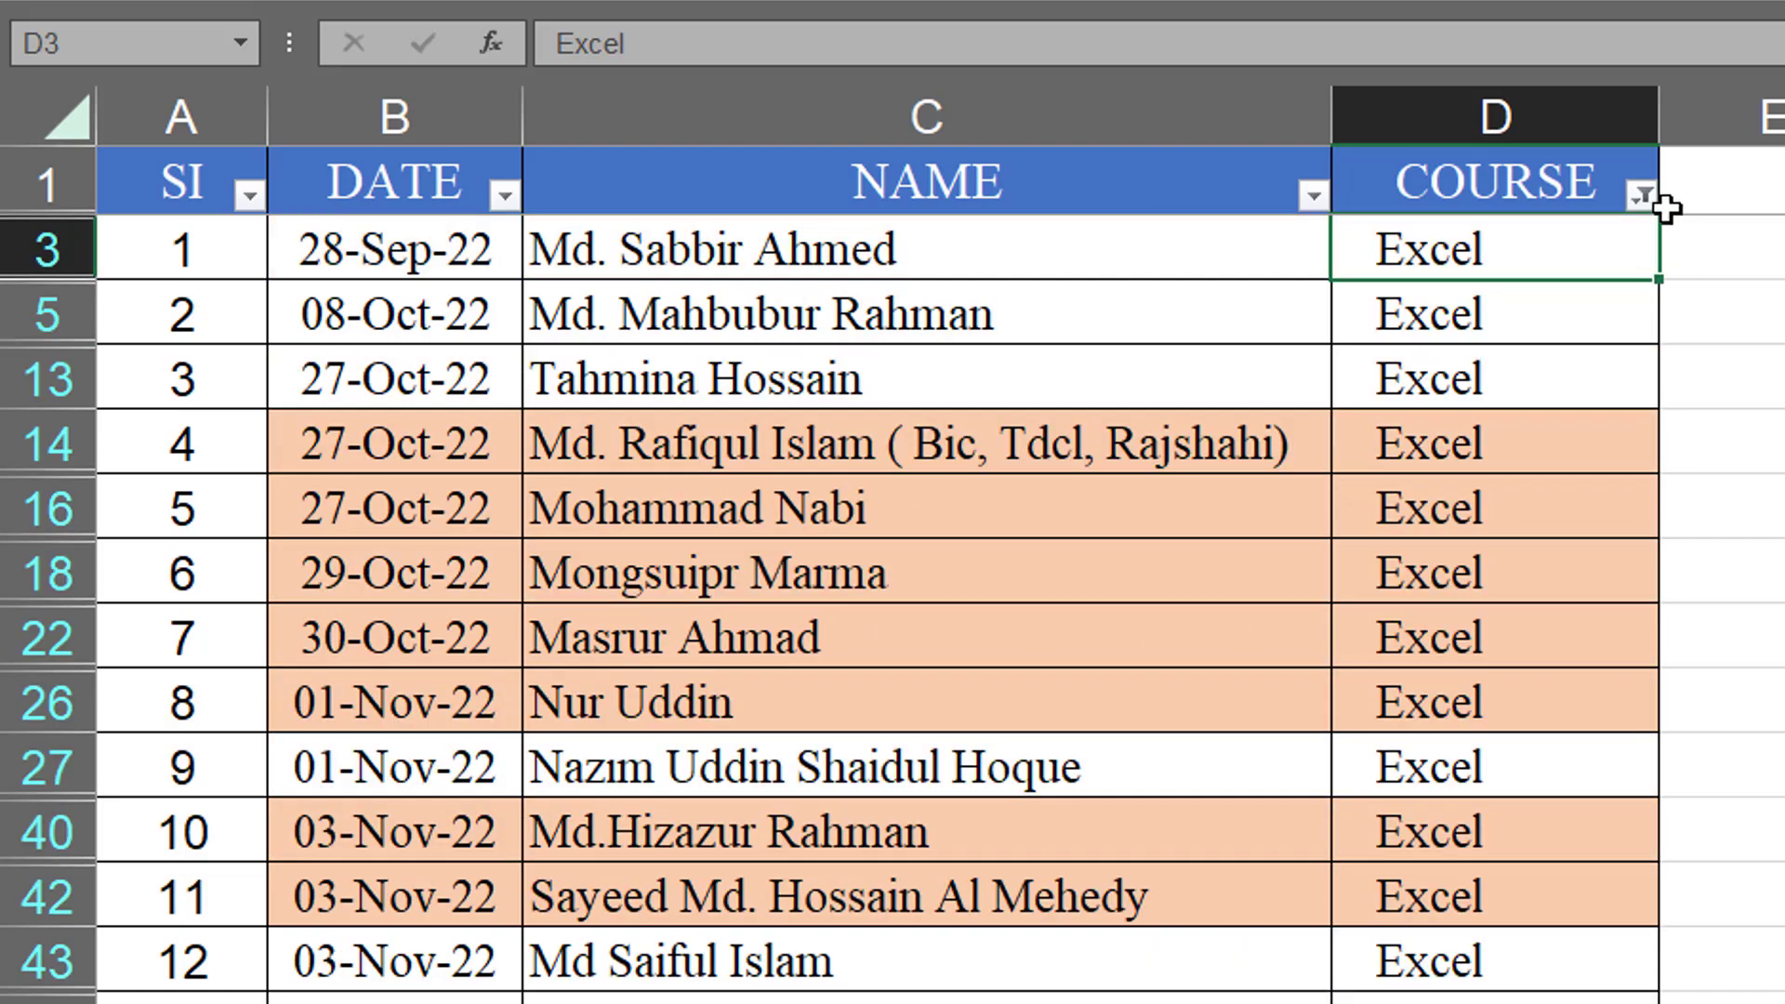
click(1640, 194)
click(1306, 716)
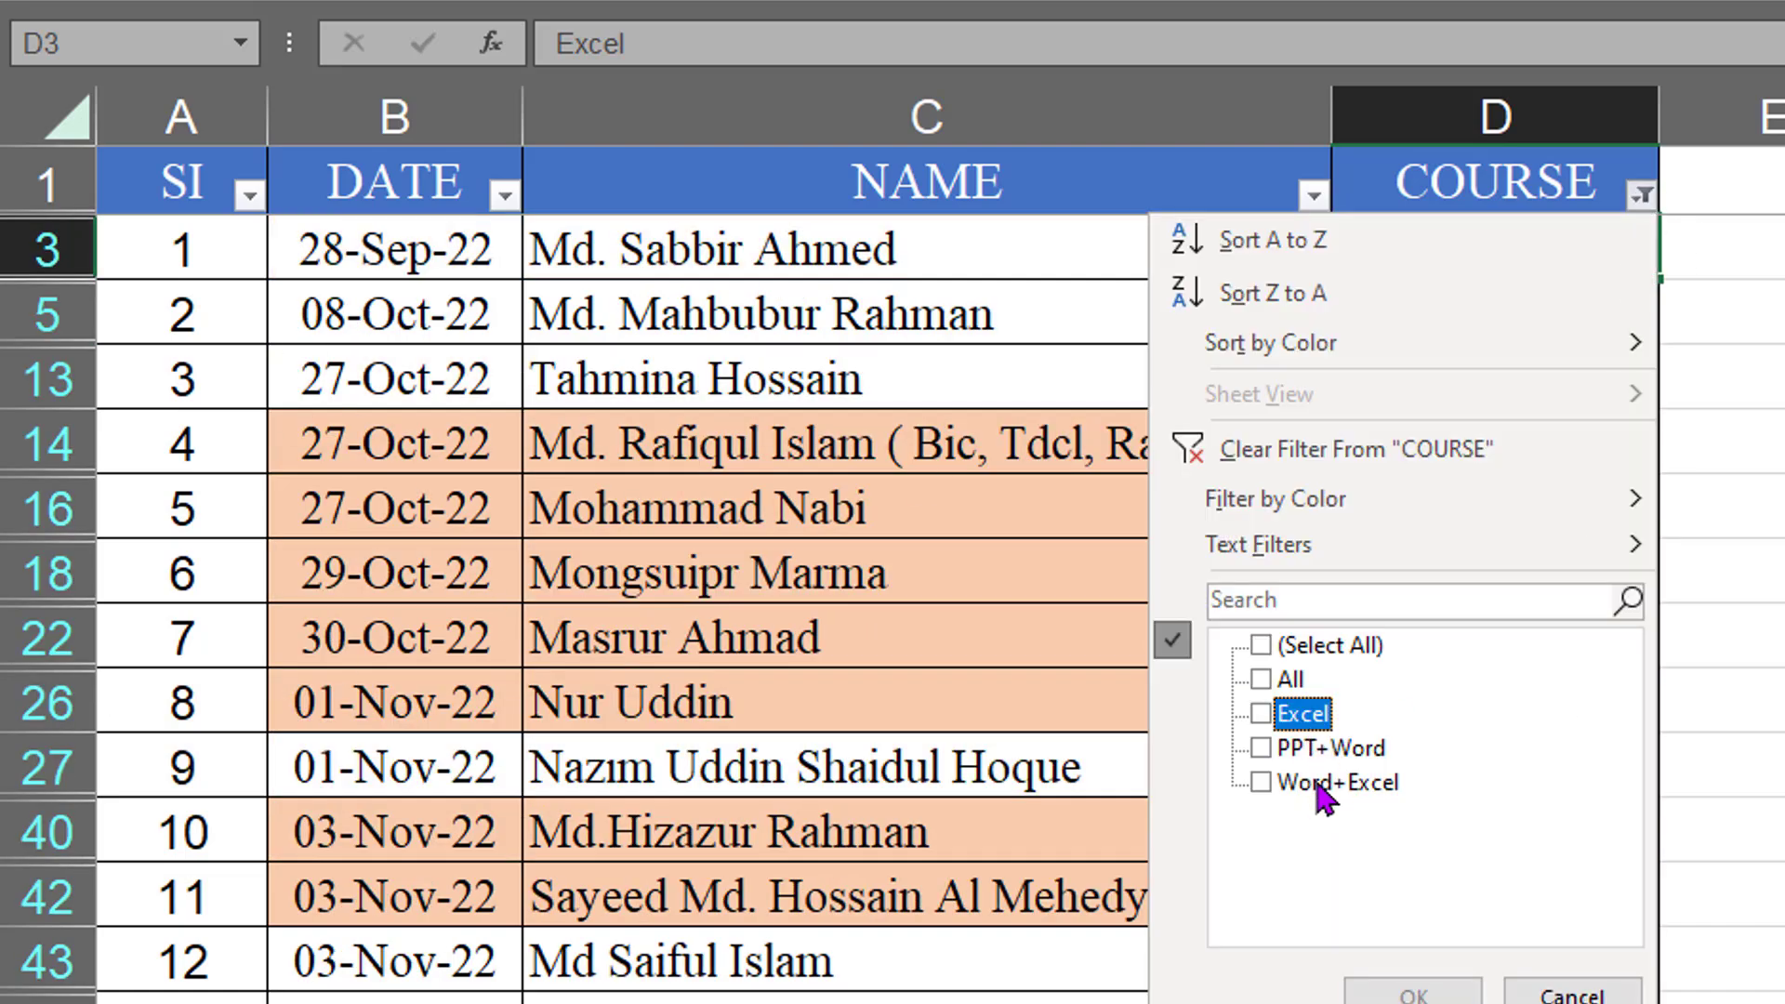
click(1325, 790)
click(1390, 993)
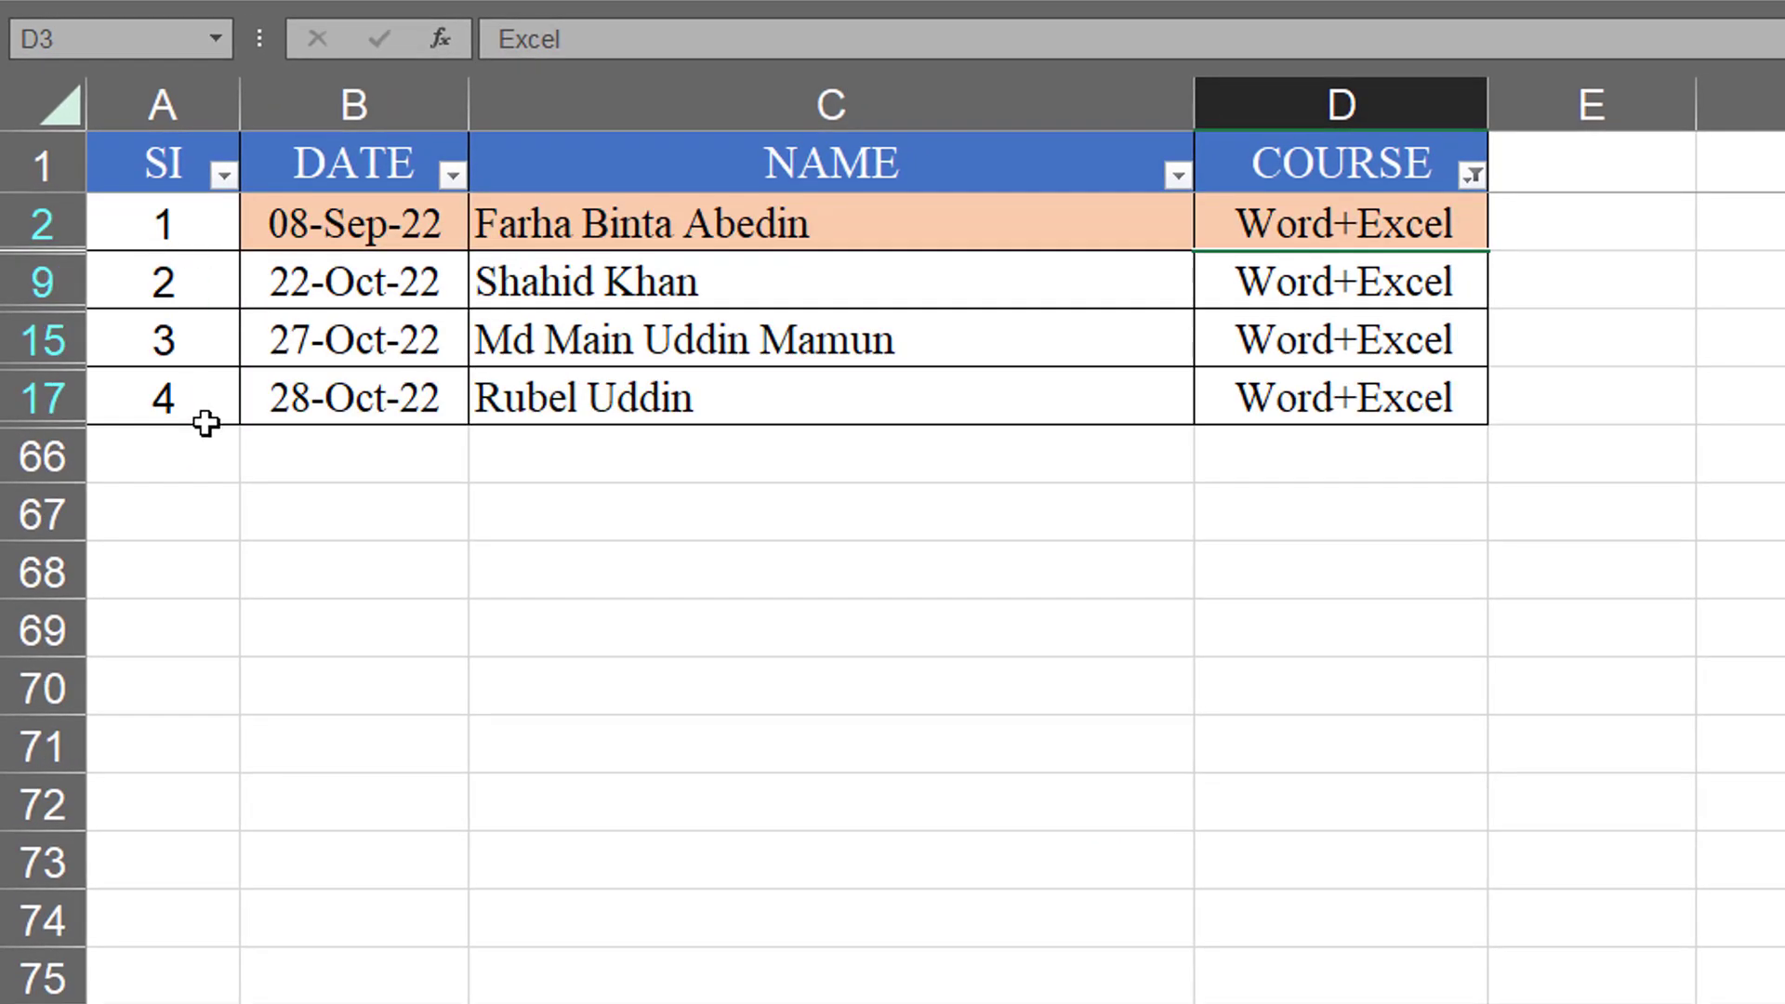
Step: Add PPT+Word to the COURSE filter, then clear the COURSE filter entirely
click(1472, 174)
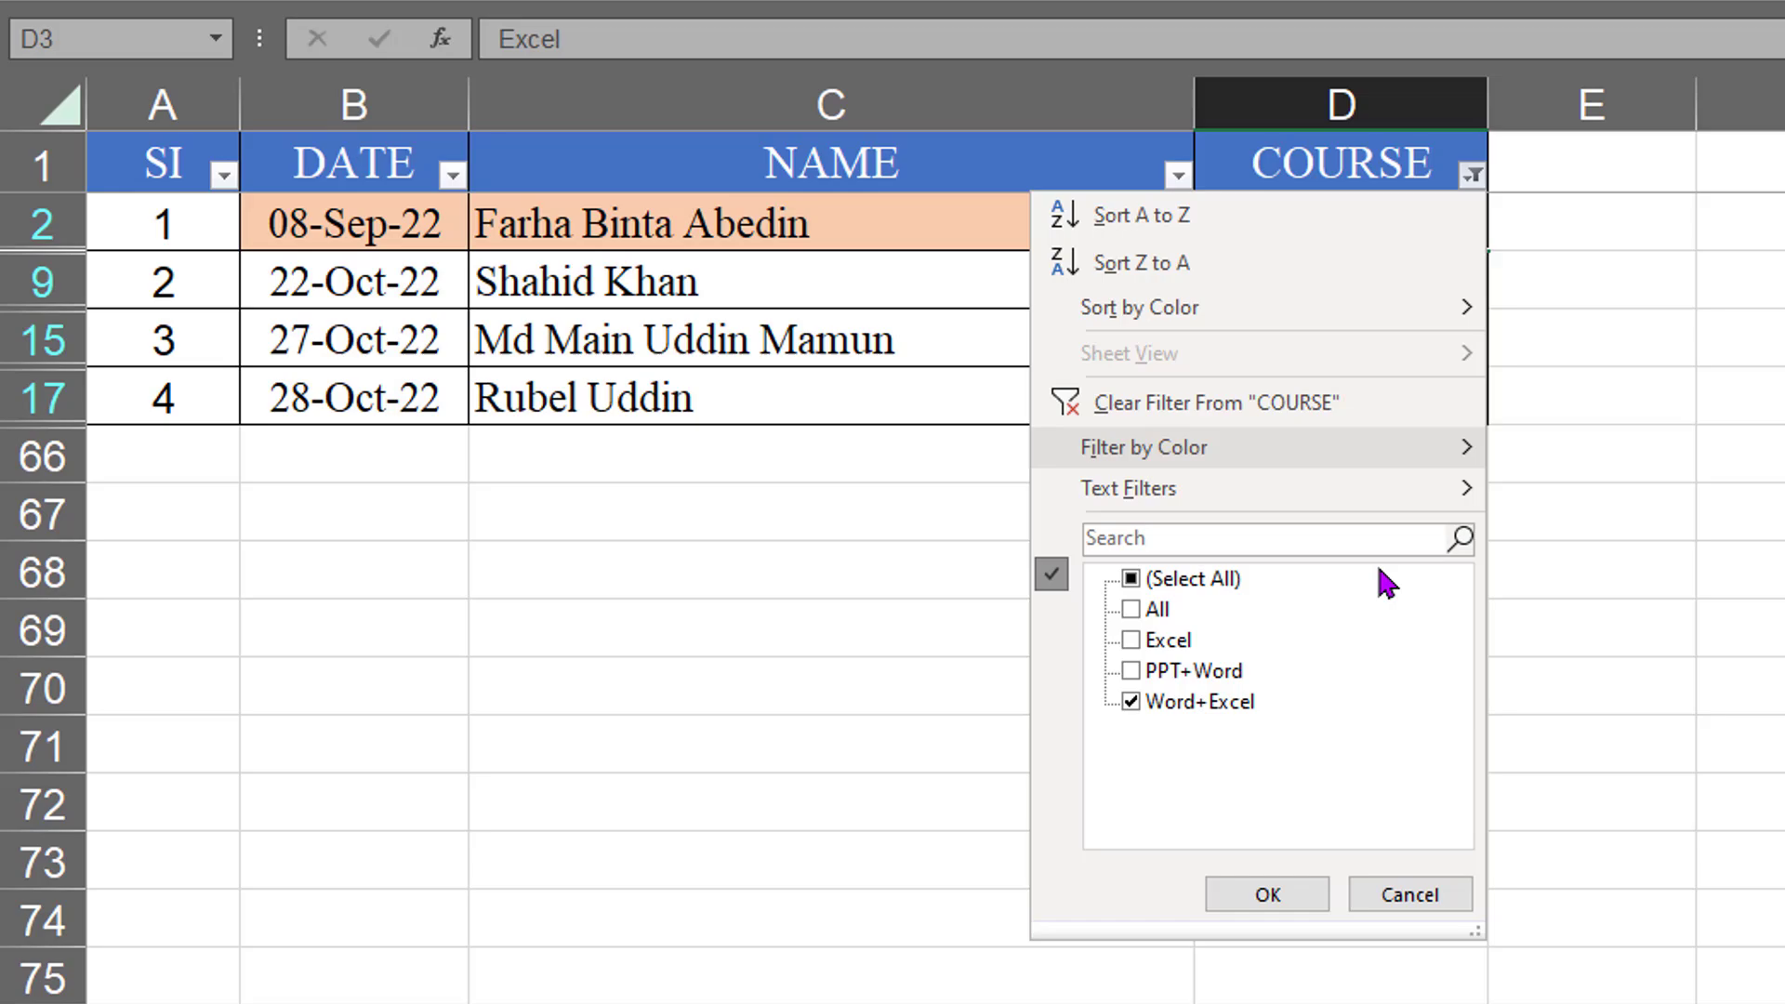
click(1177, 671)
click(1260, 894)
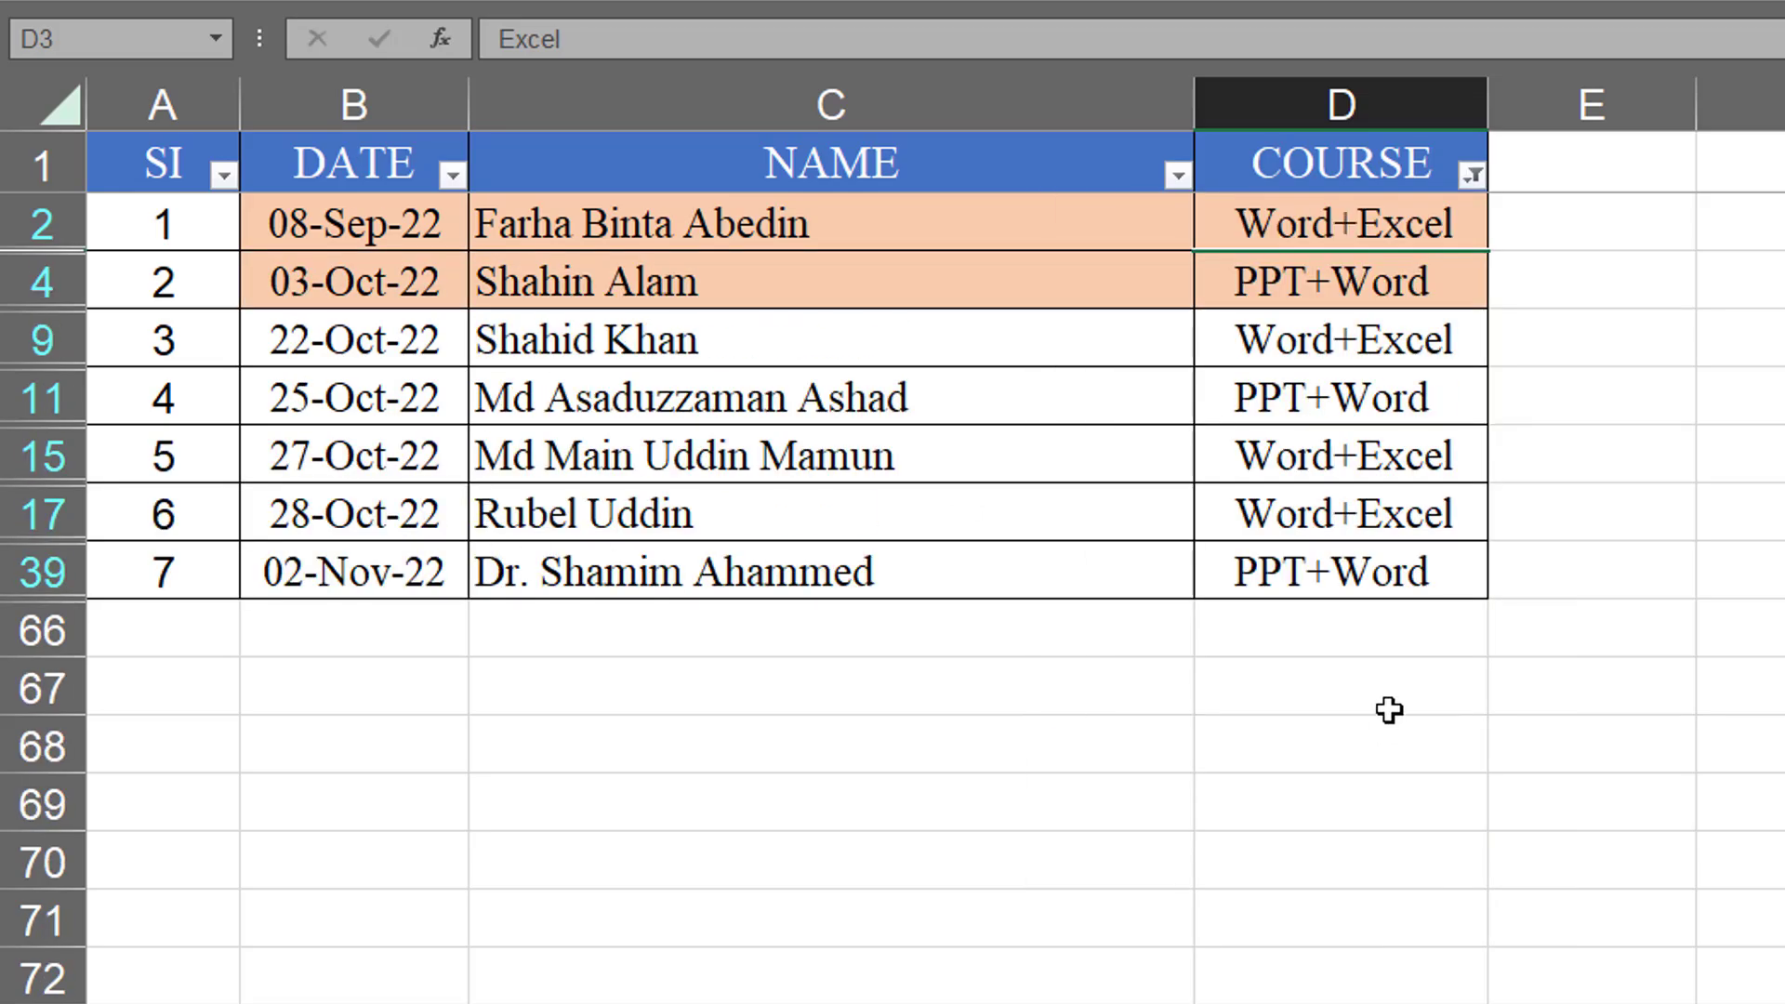
click(1472, 175)
click(1262, 408)
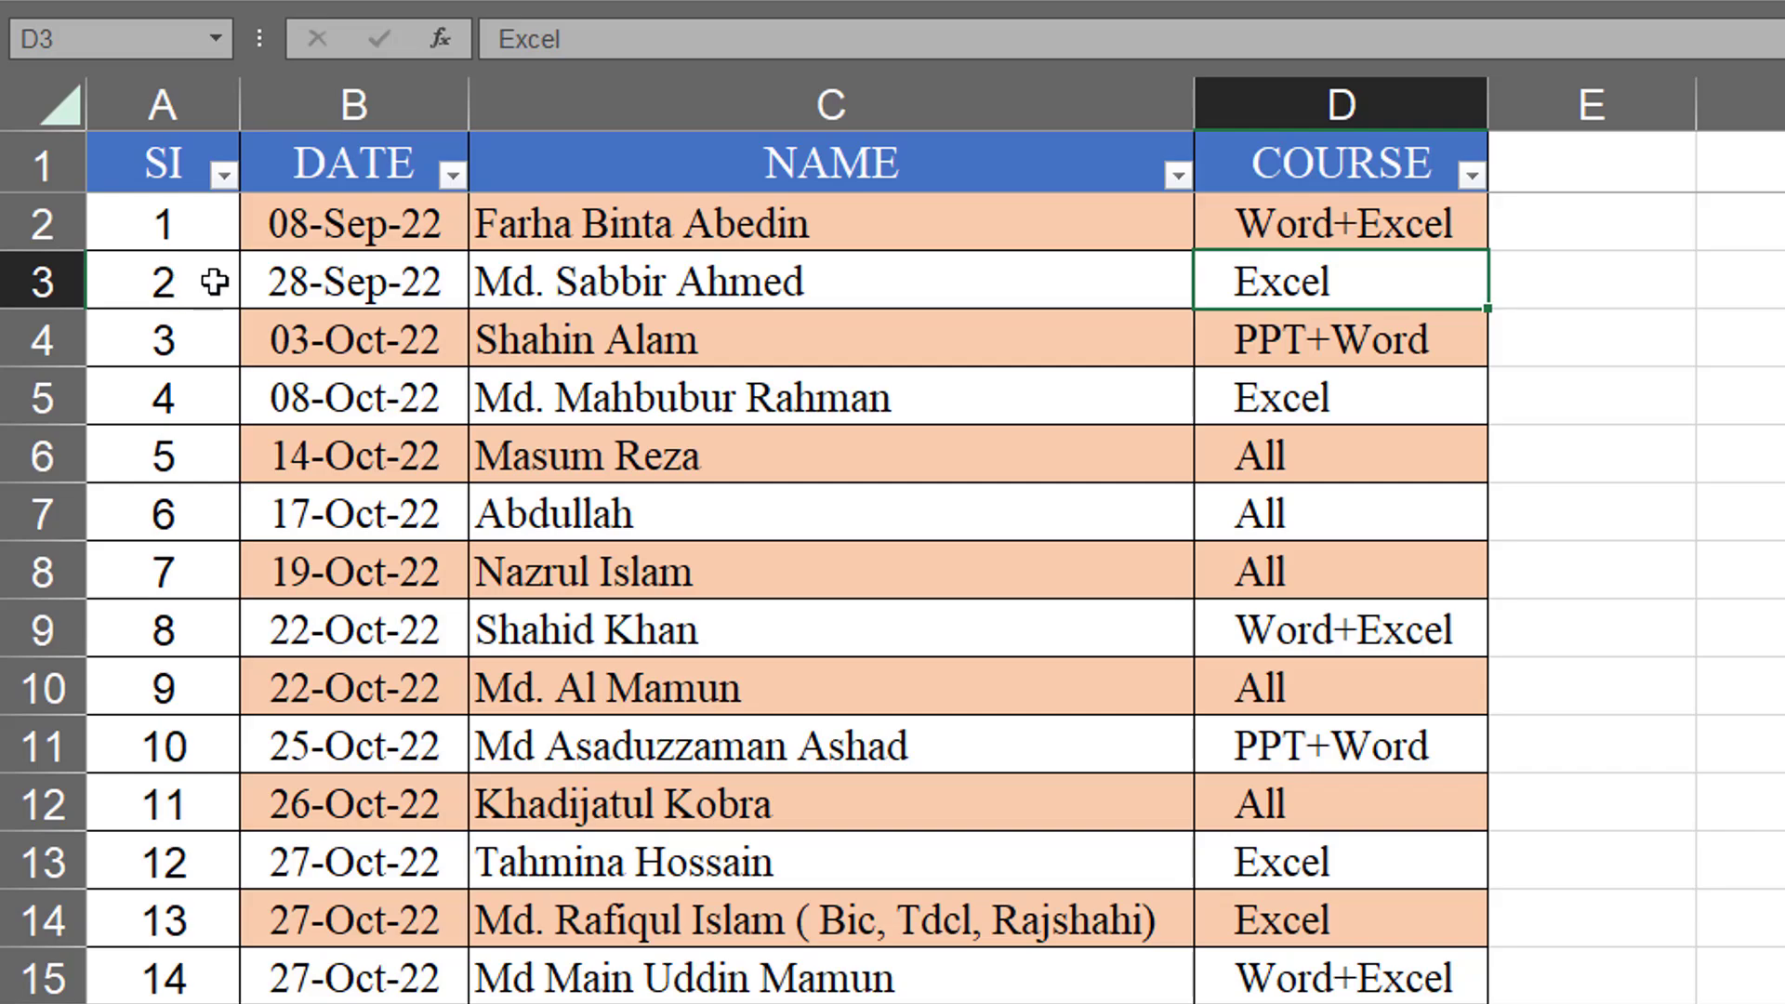
Step: Clear the DATE, NAME and COURSE cells down to row 64, then inspect A2's formula
drag(456, 237, 1423, 291)
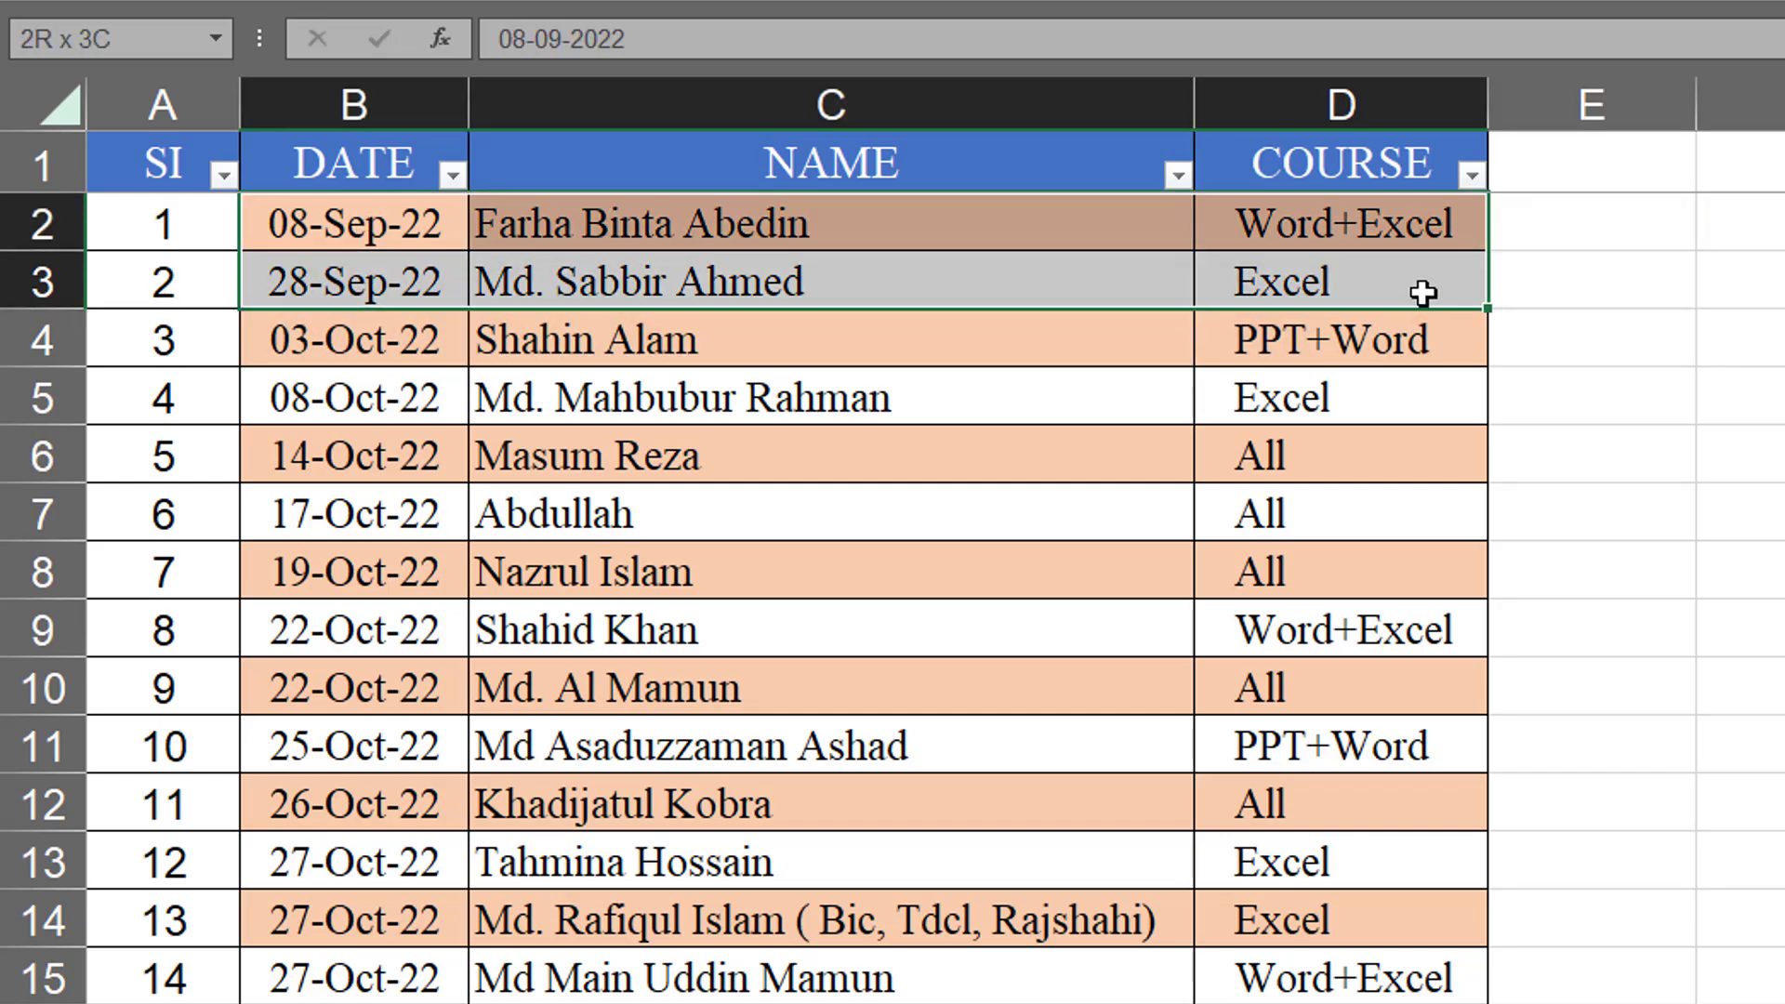
key(ctrl+shift+Down)
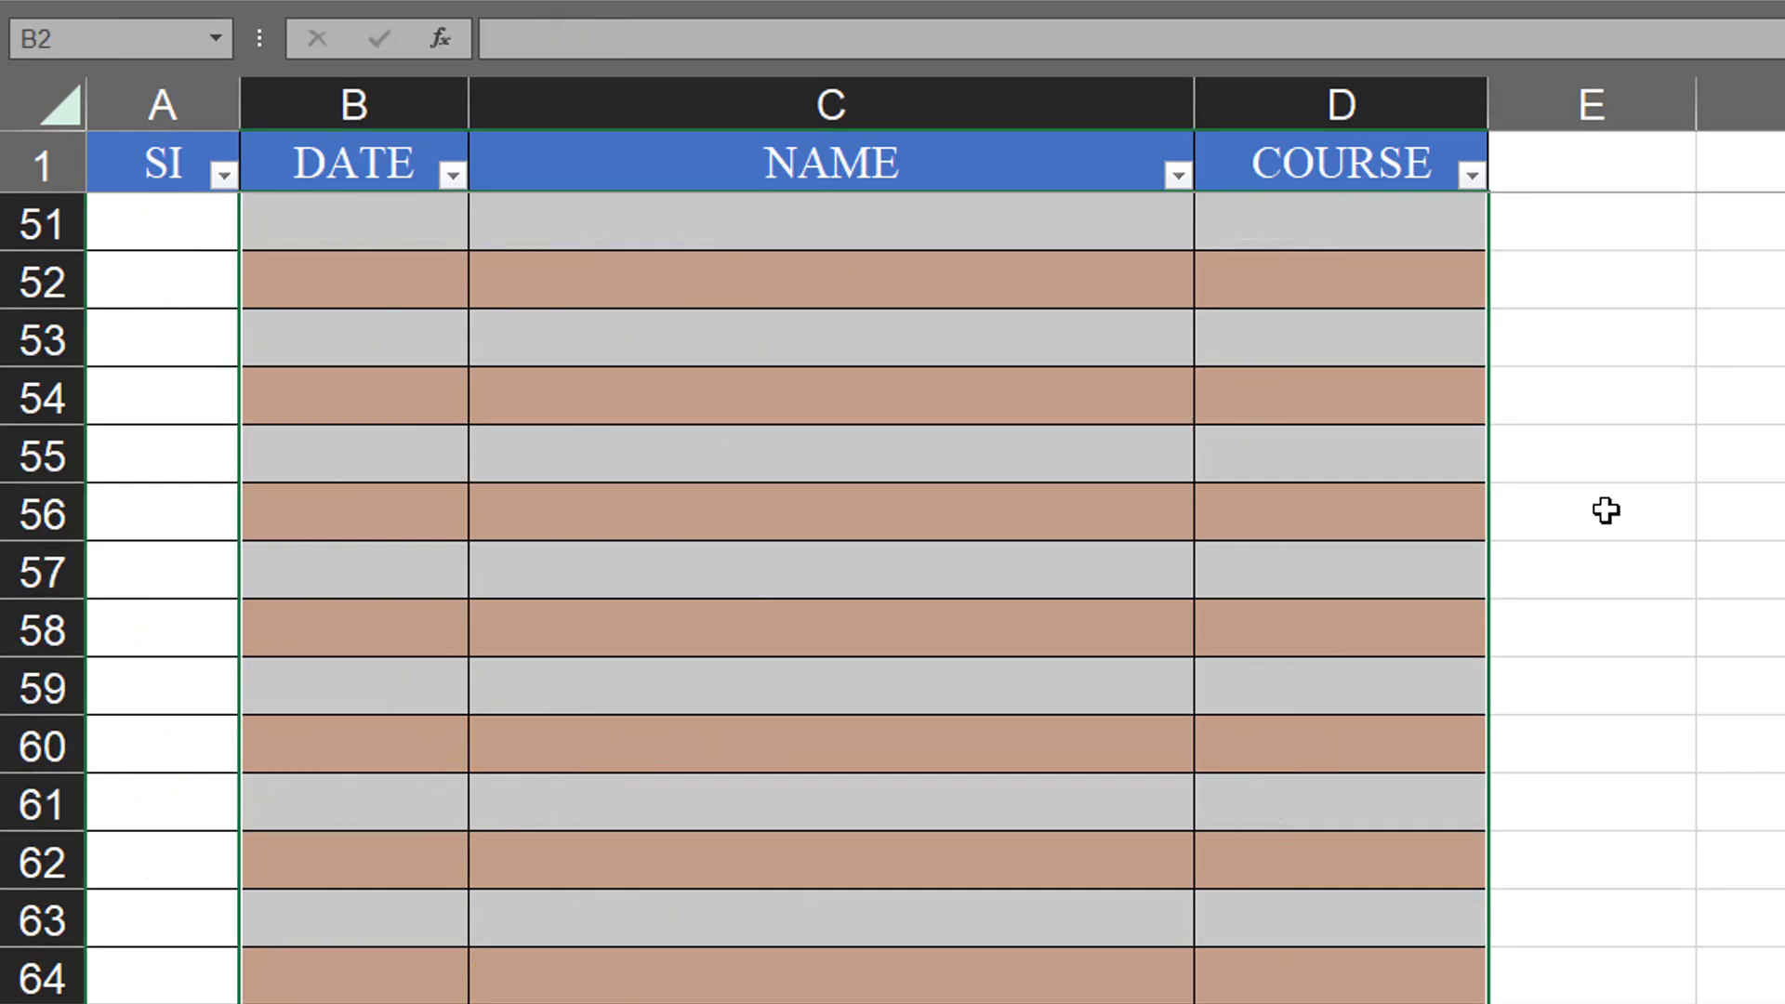
scroll(387, 255, up, 5)
scroll(386, 255, up, 11)
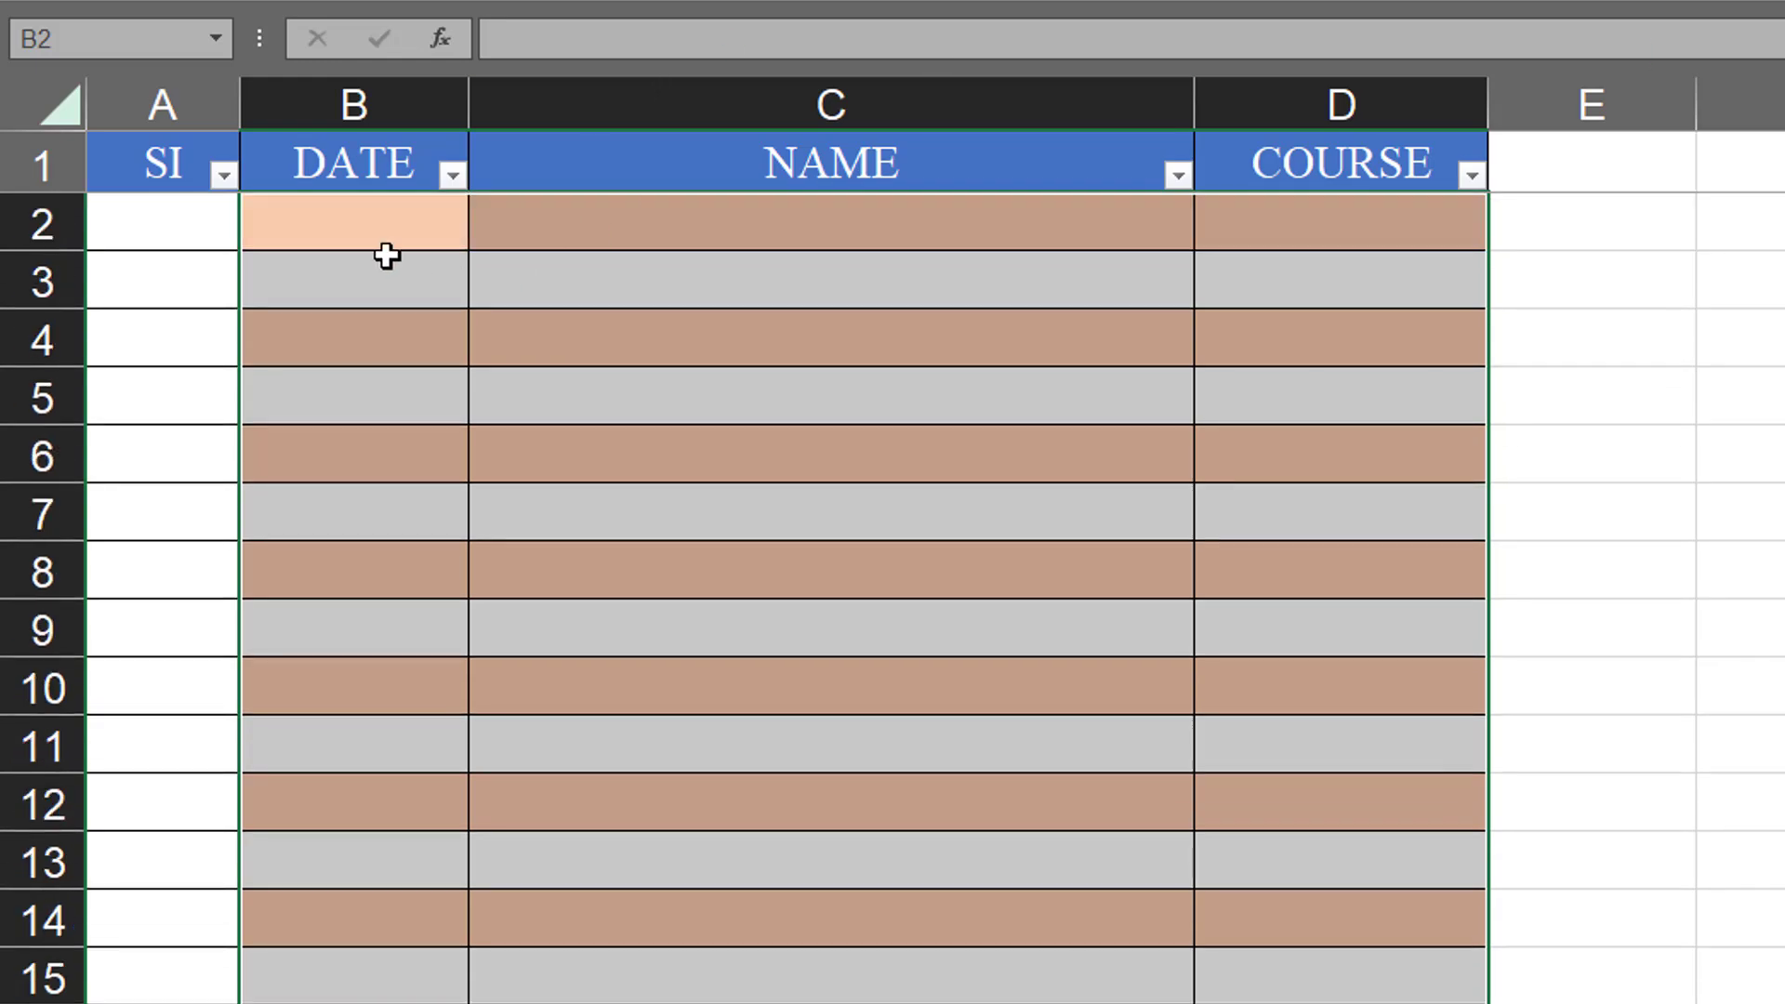
click(305, 236)
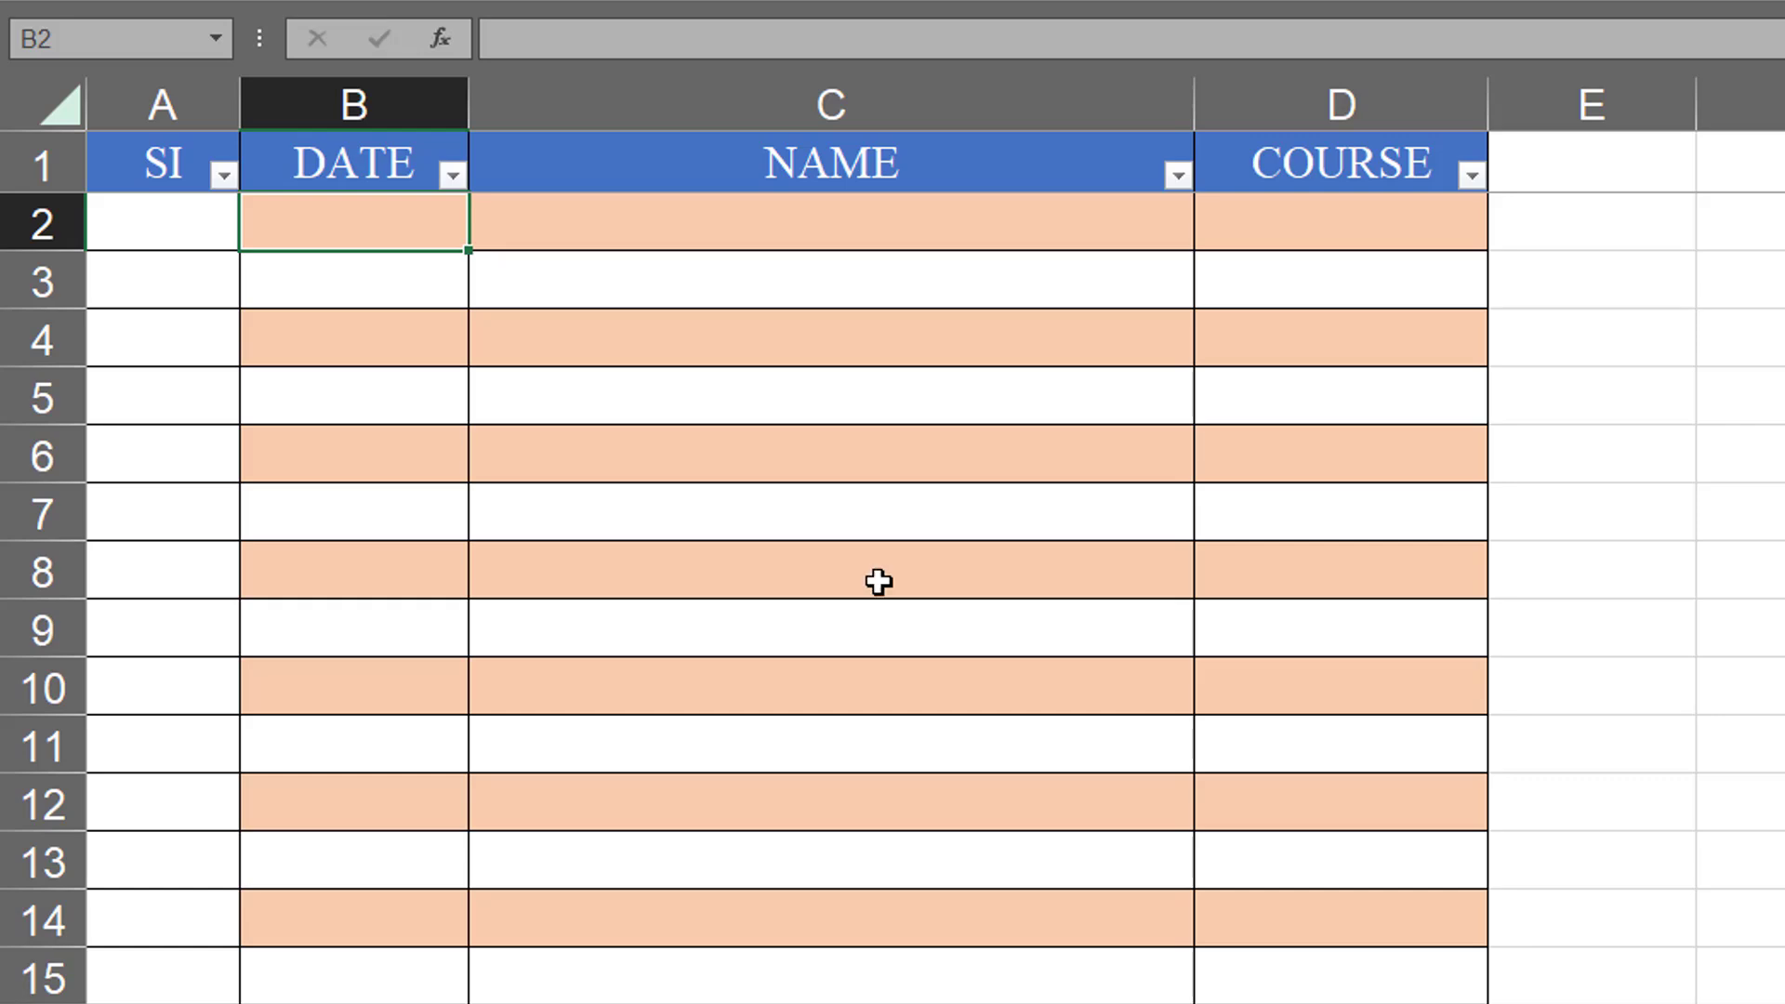
click(160, 226)
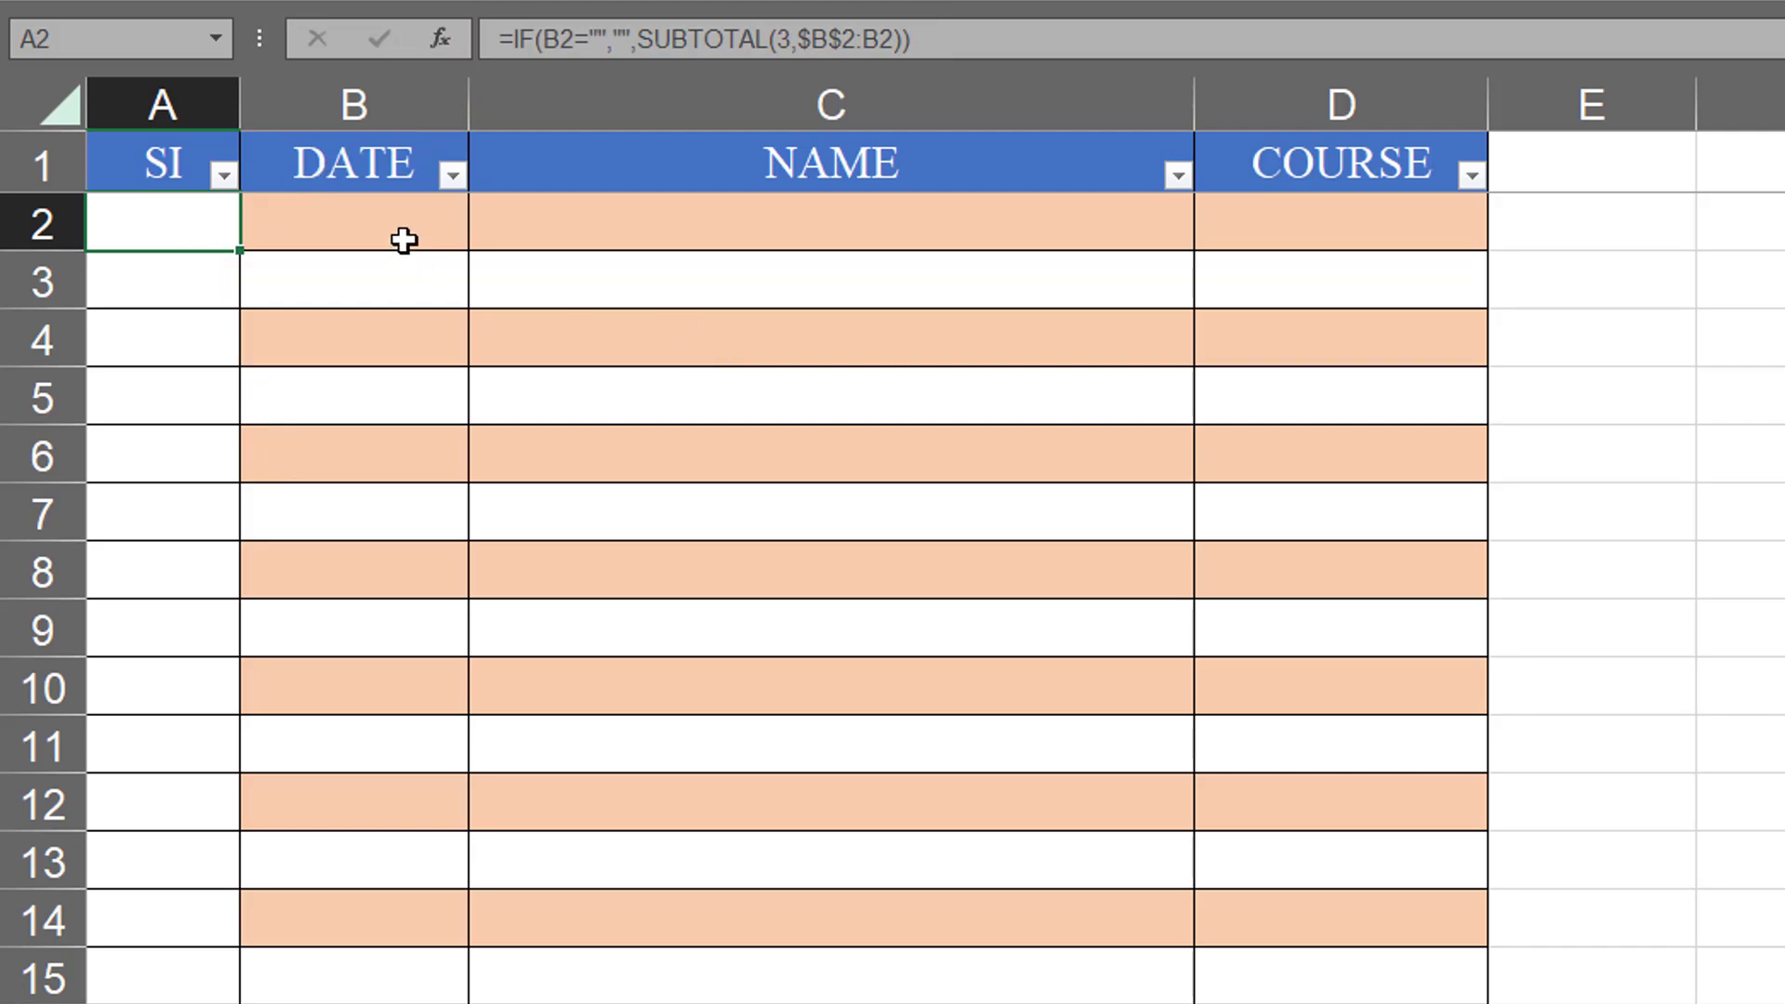
Step: Enter 12-12-2011 in B2 and fill consecutive dates down the DATE column
click(406, 239)
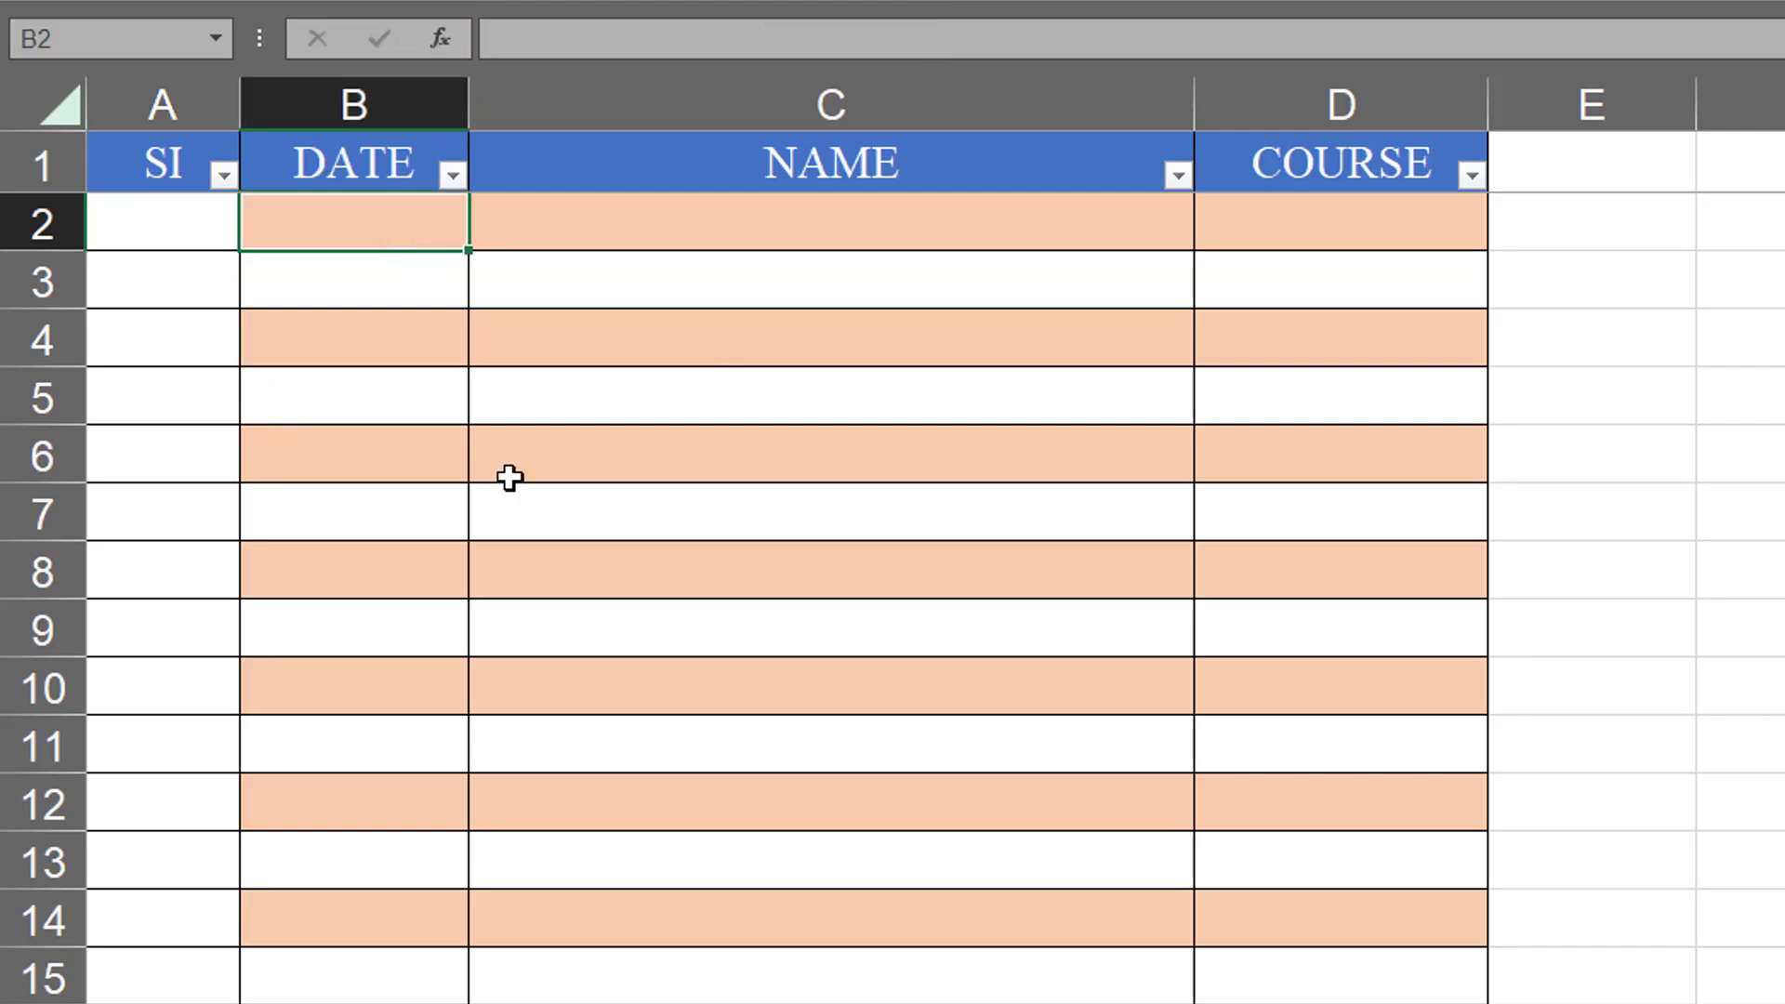
text(12-)
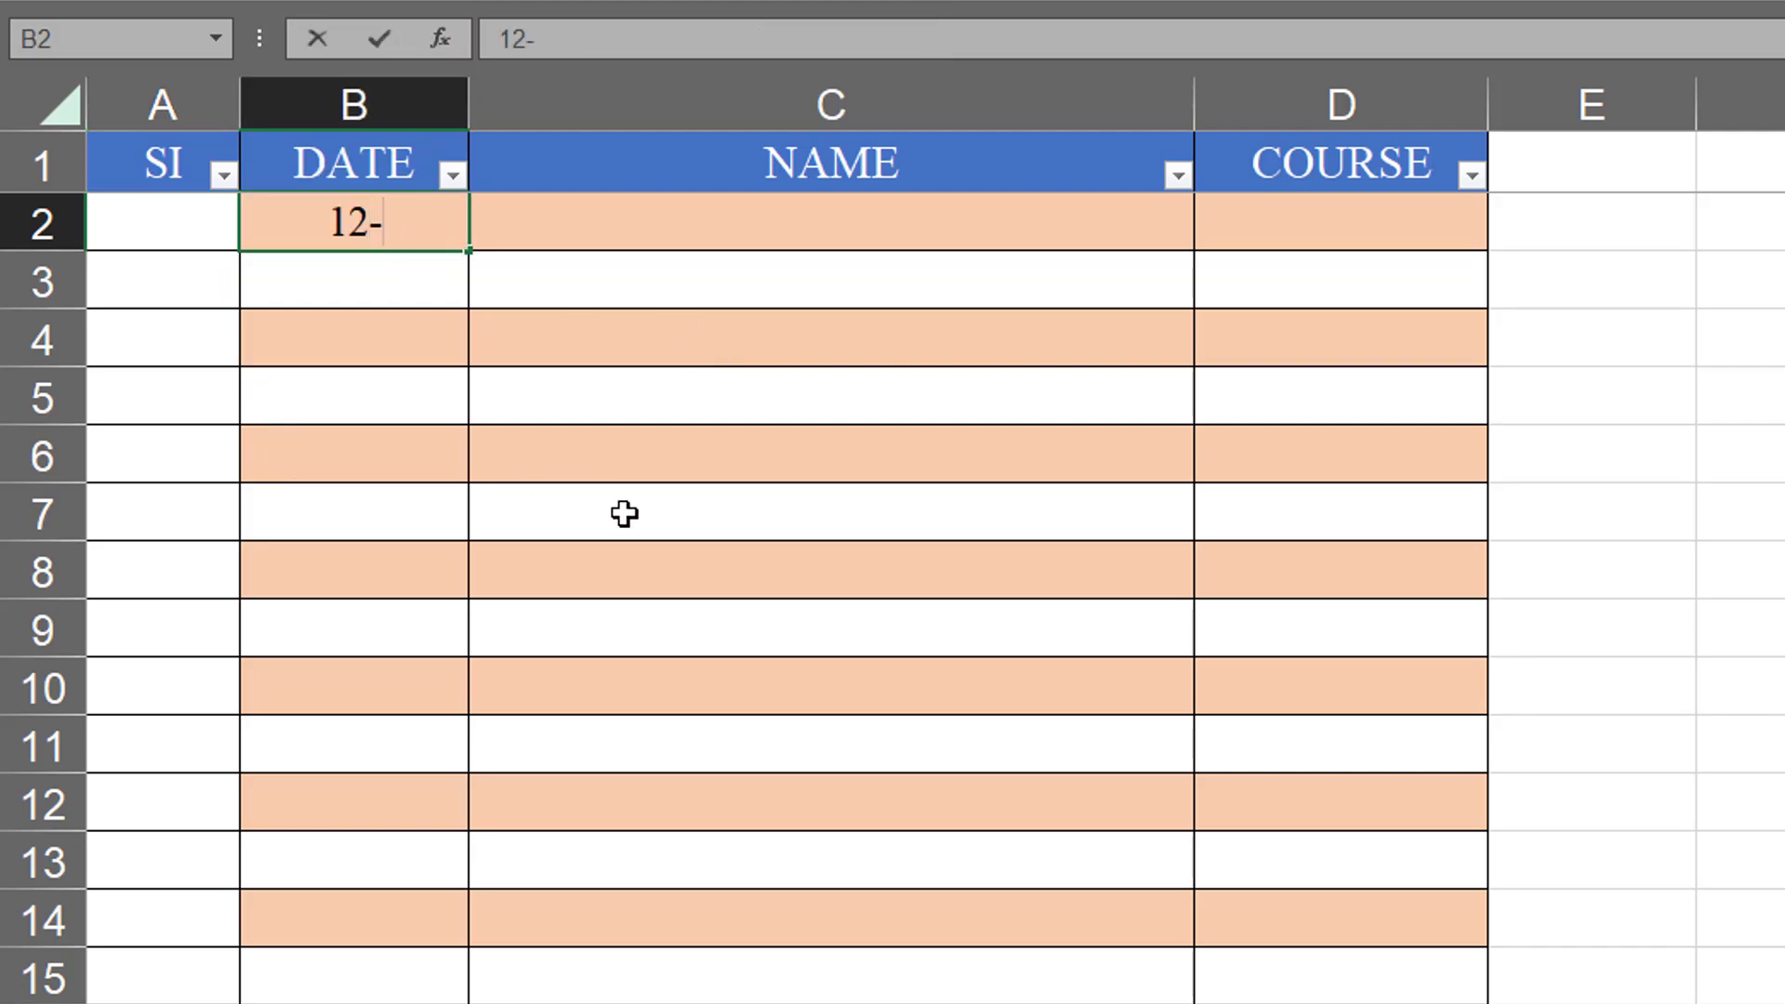
text(12-2)
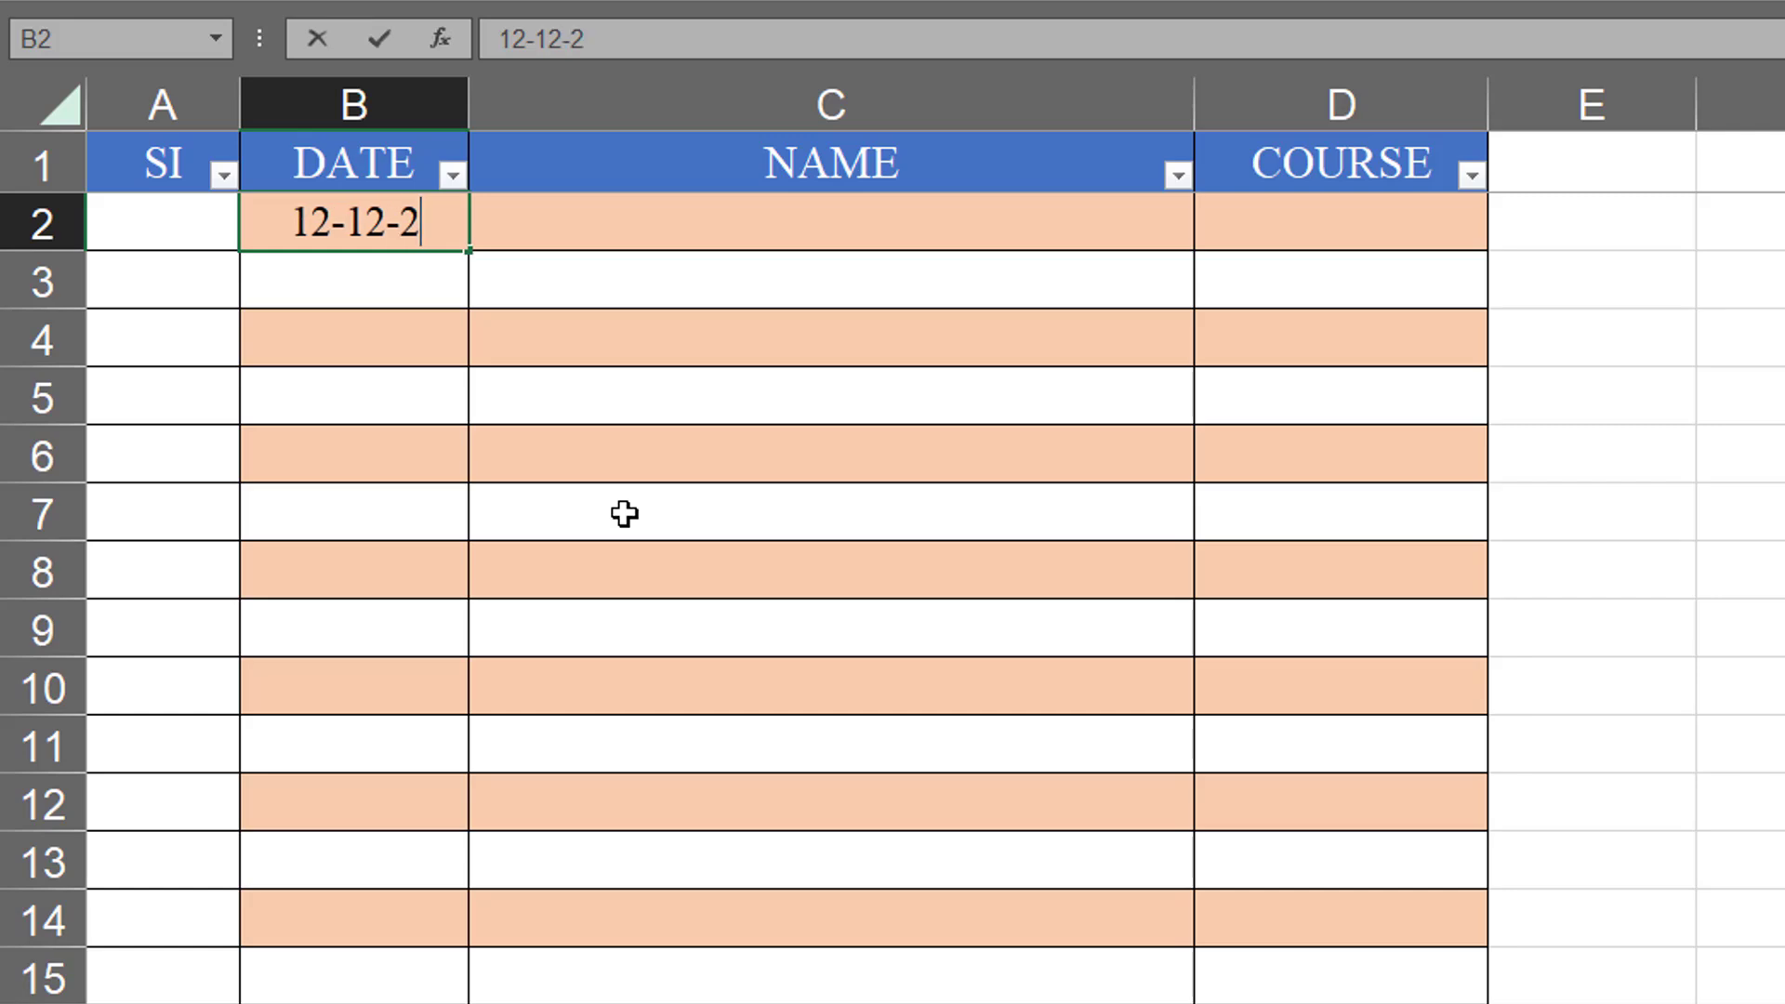
text(011)
key(Return)
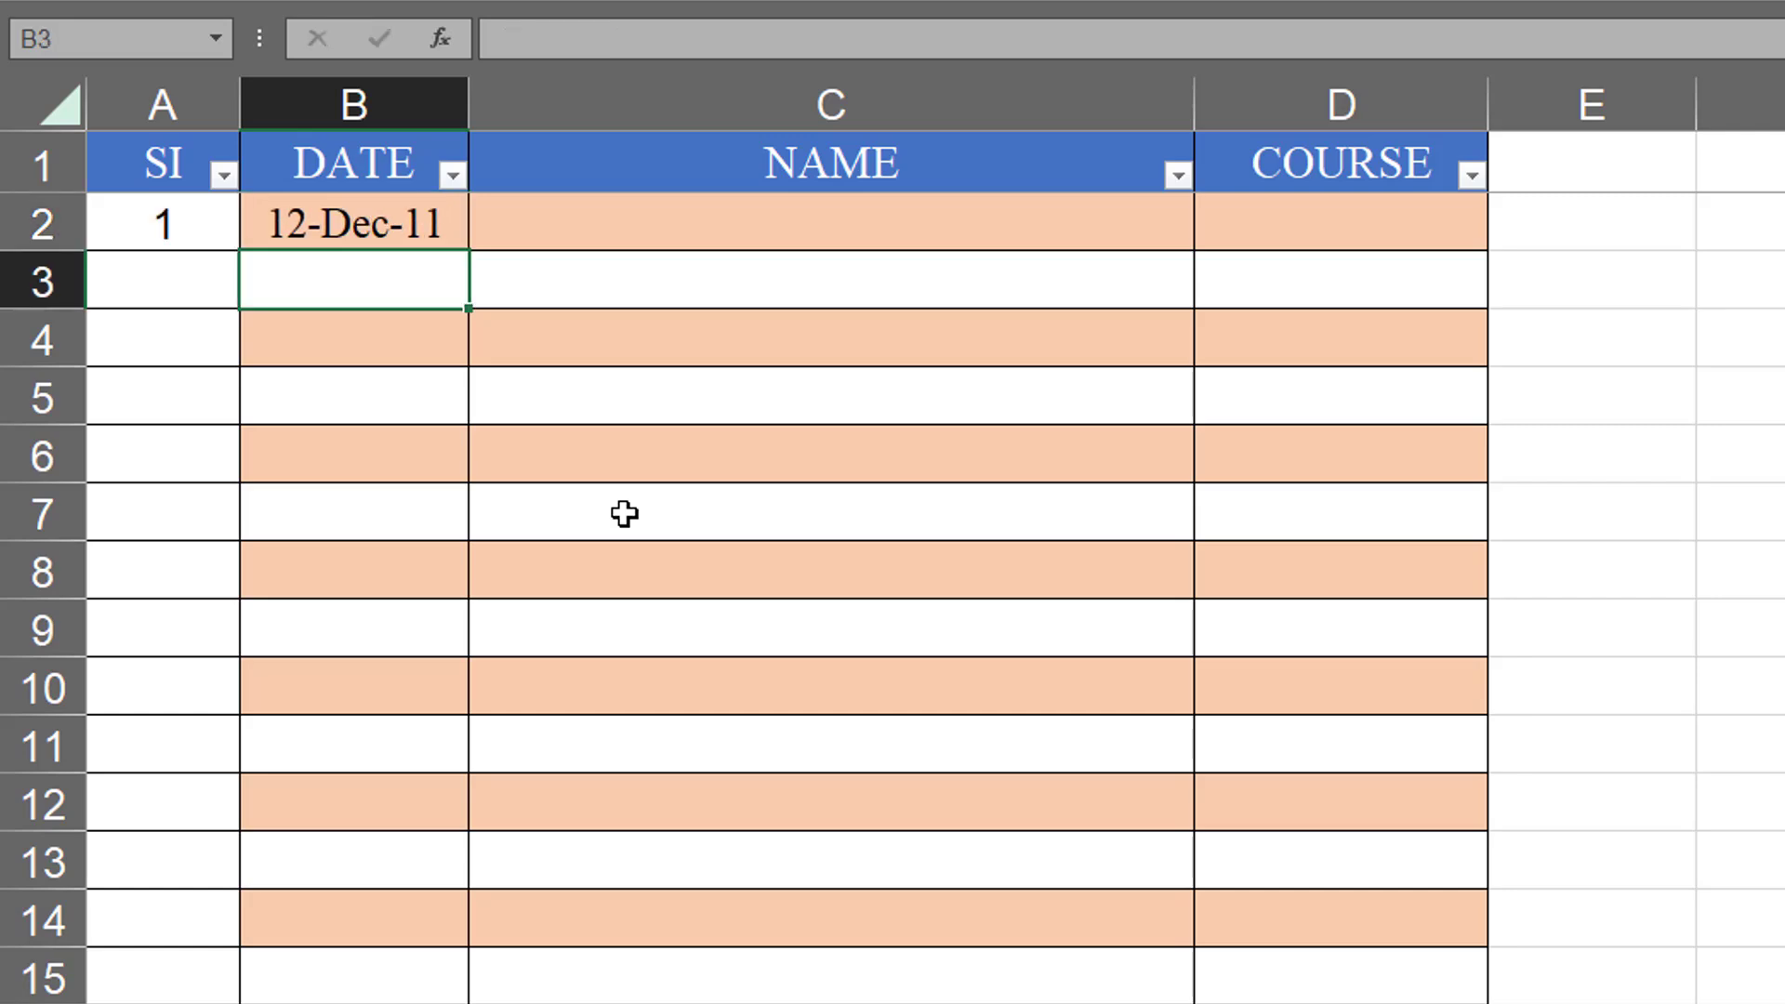
click(438, 235)
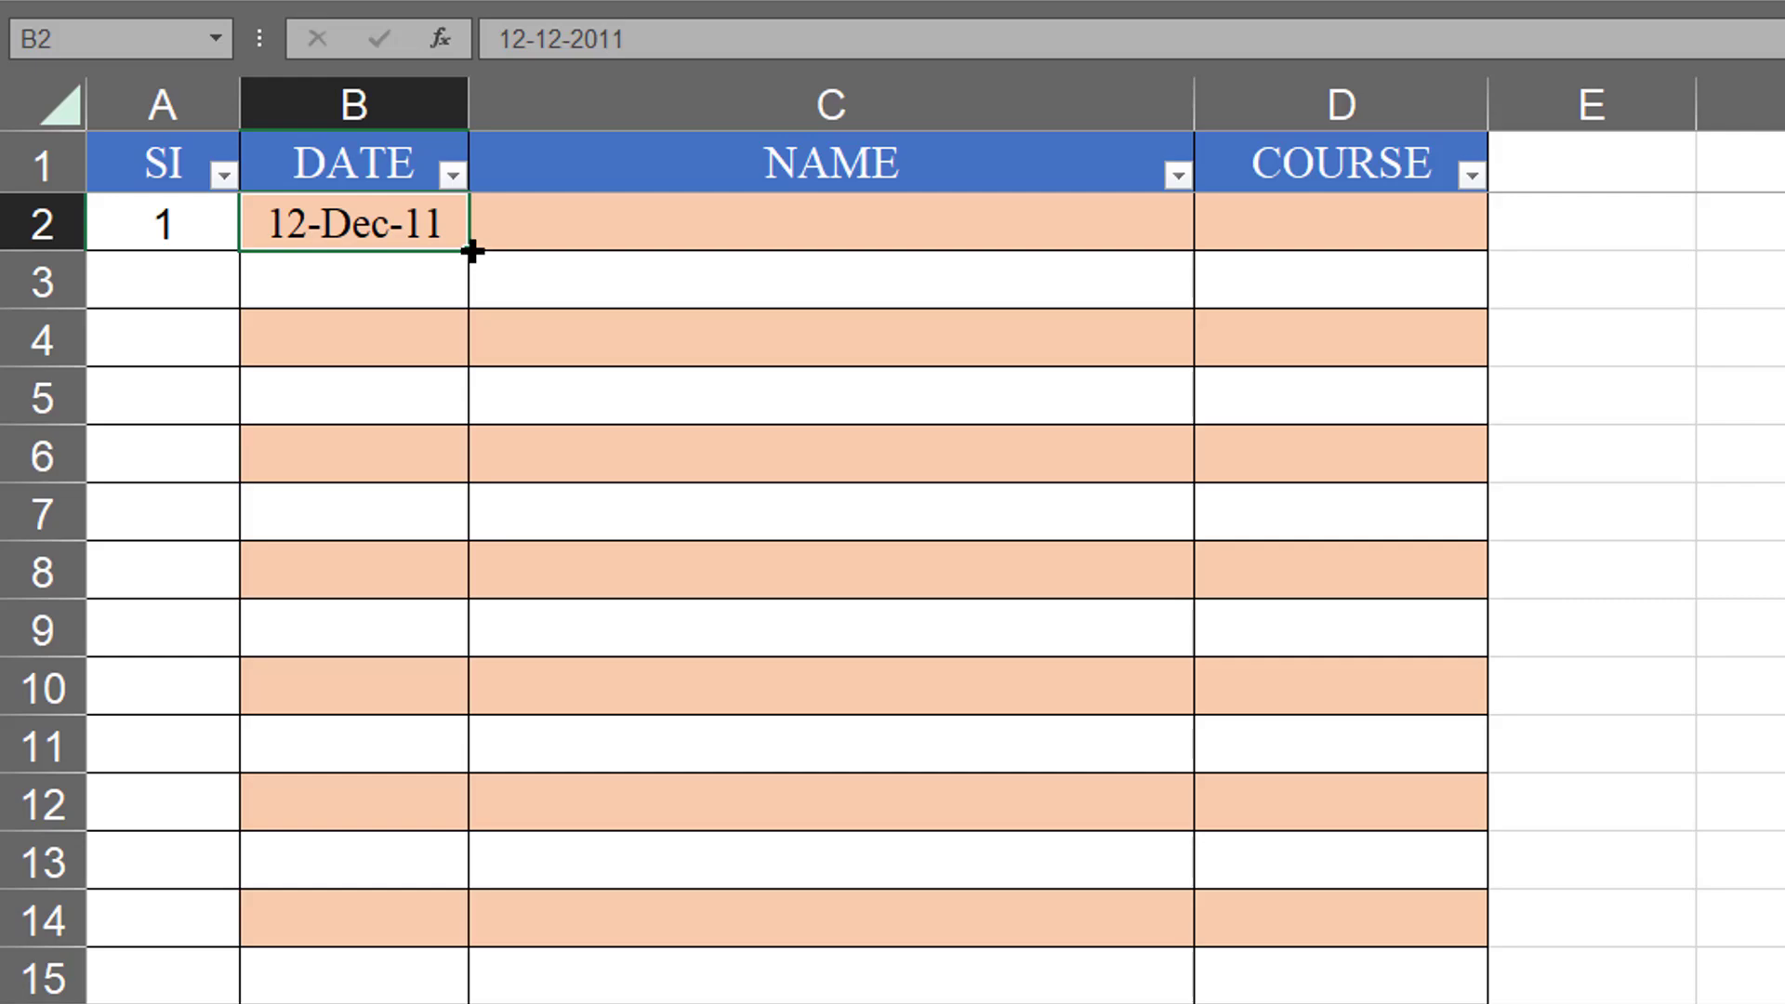
double_click(472, 251)
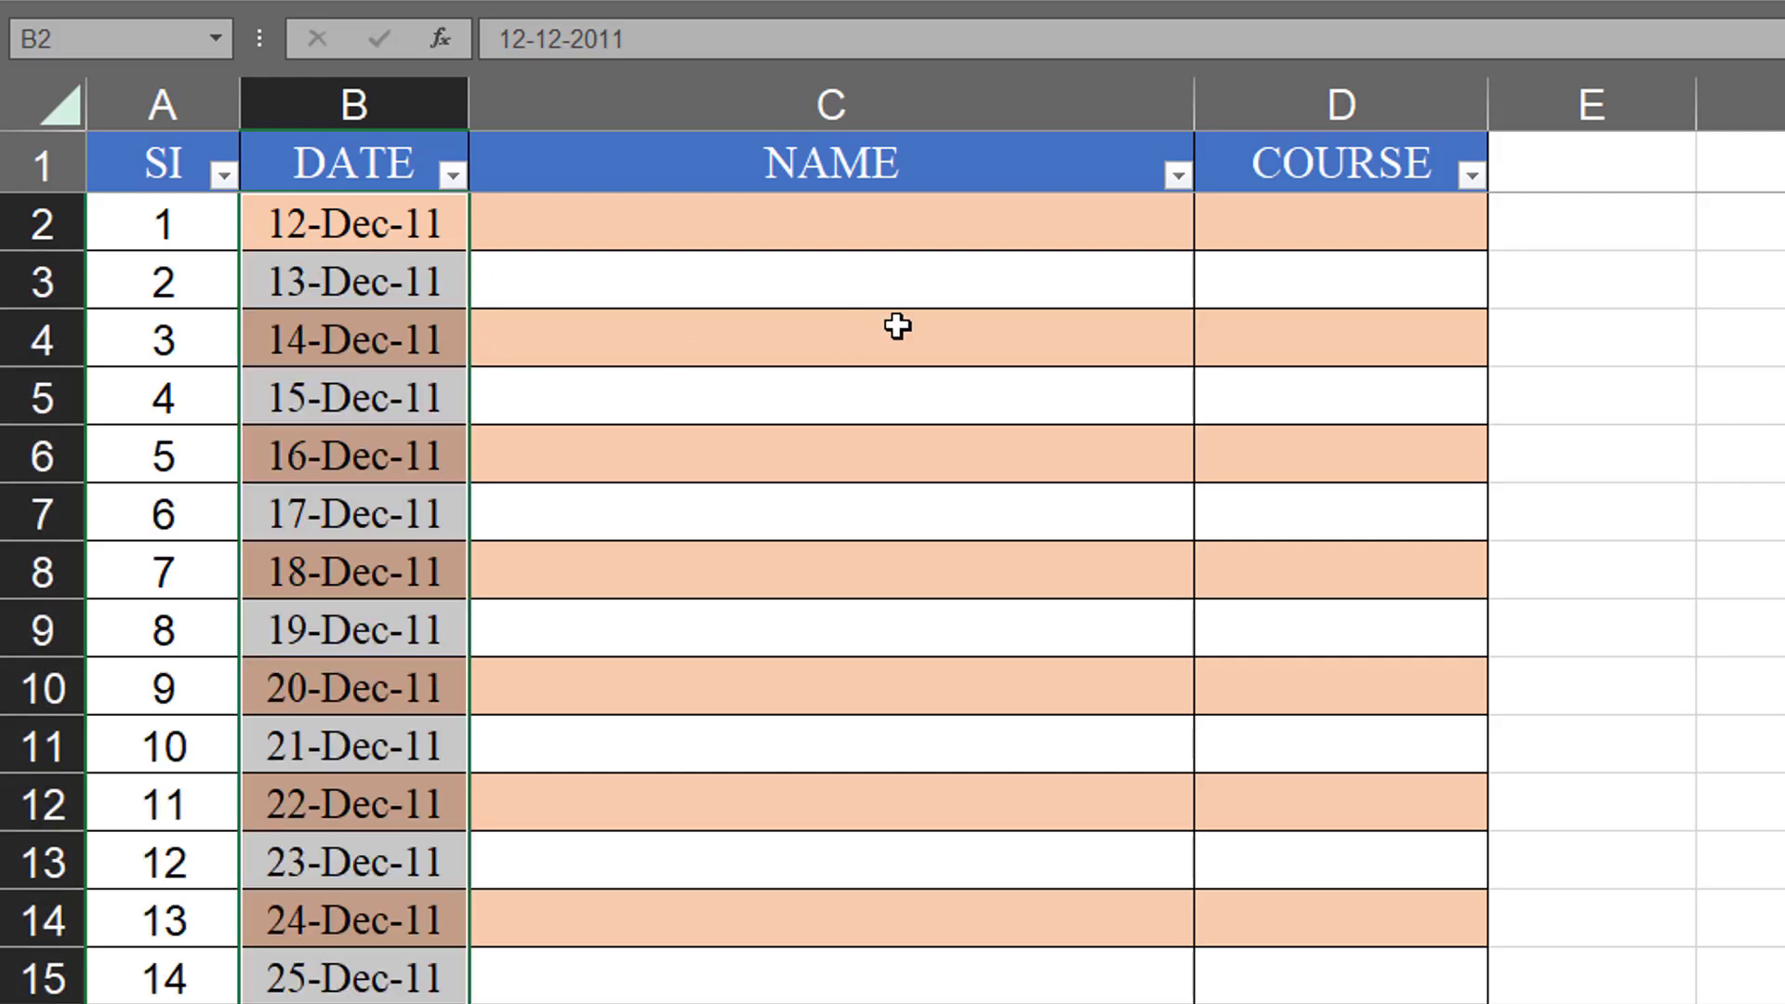
Step: Enter a first student name in C2 and fill the name list down column C
click(853, 222)
text(Tanvi)
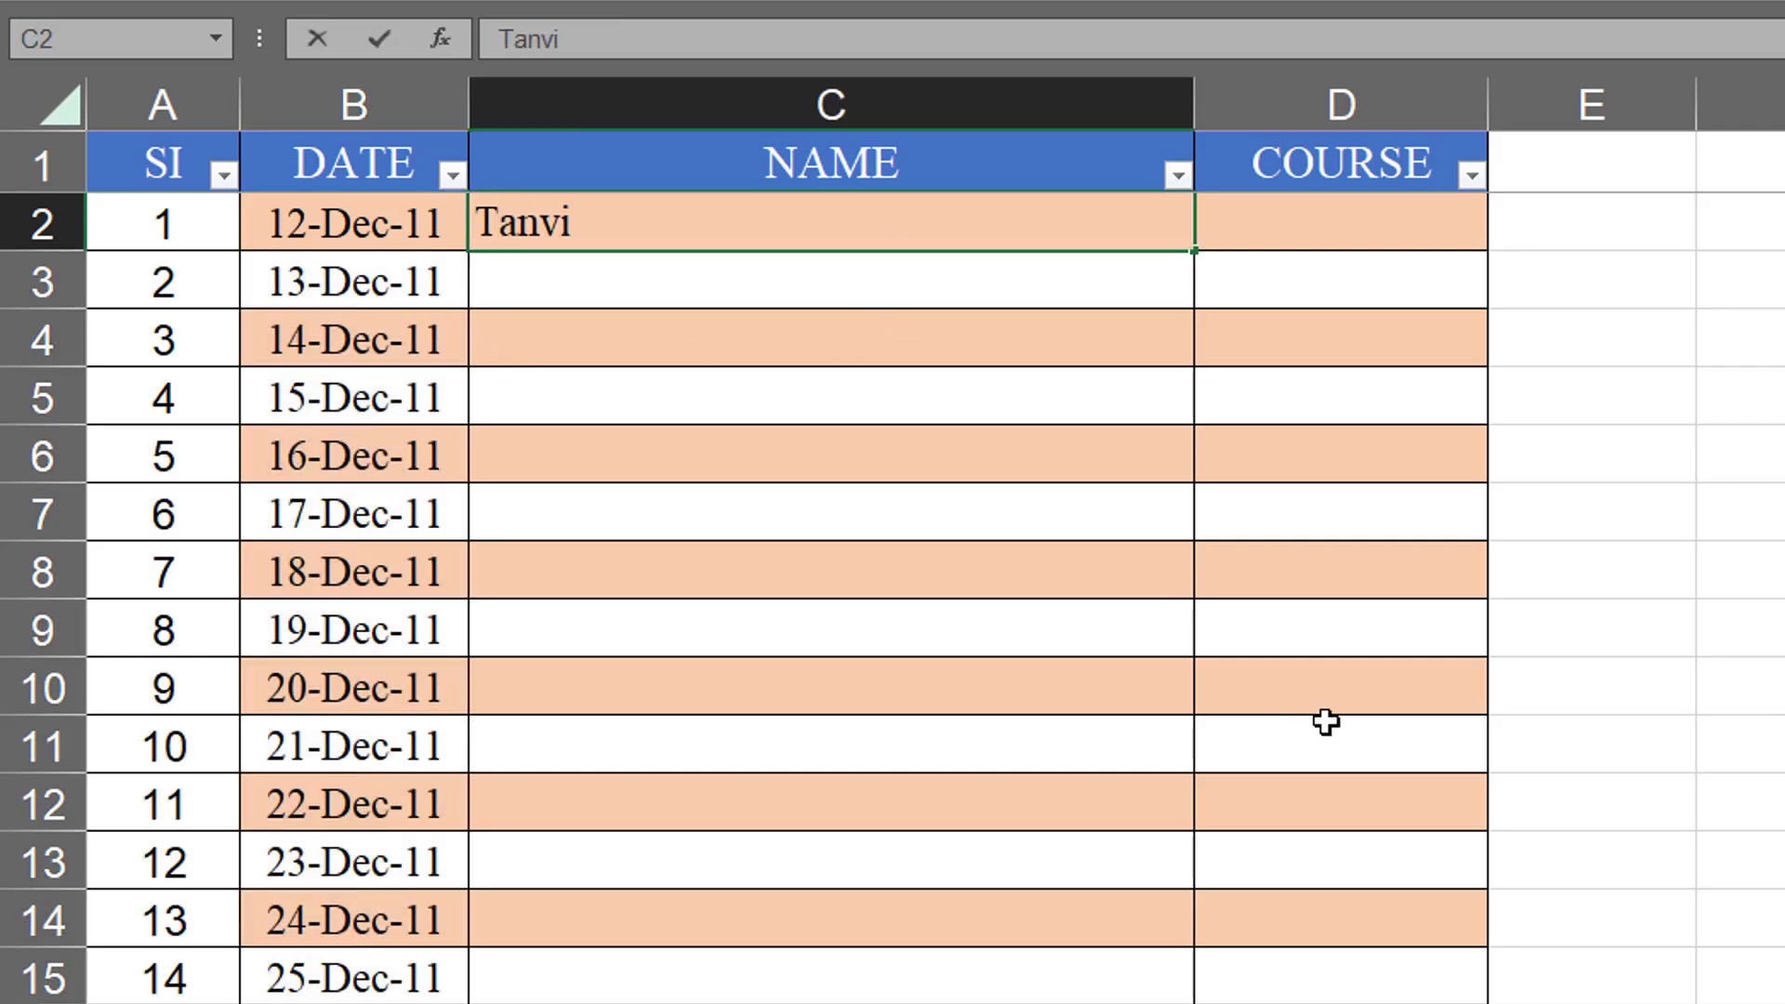
key(Return)
click(1156, 228)
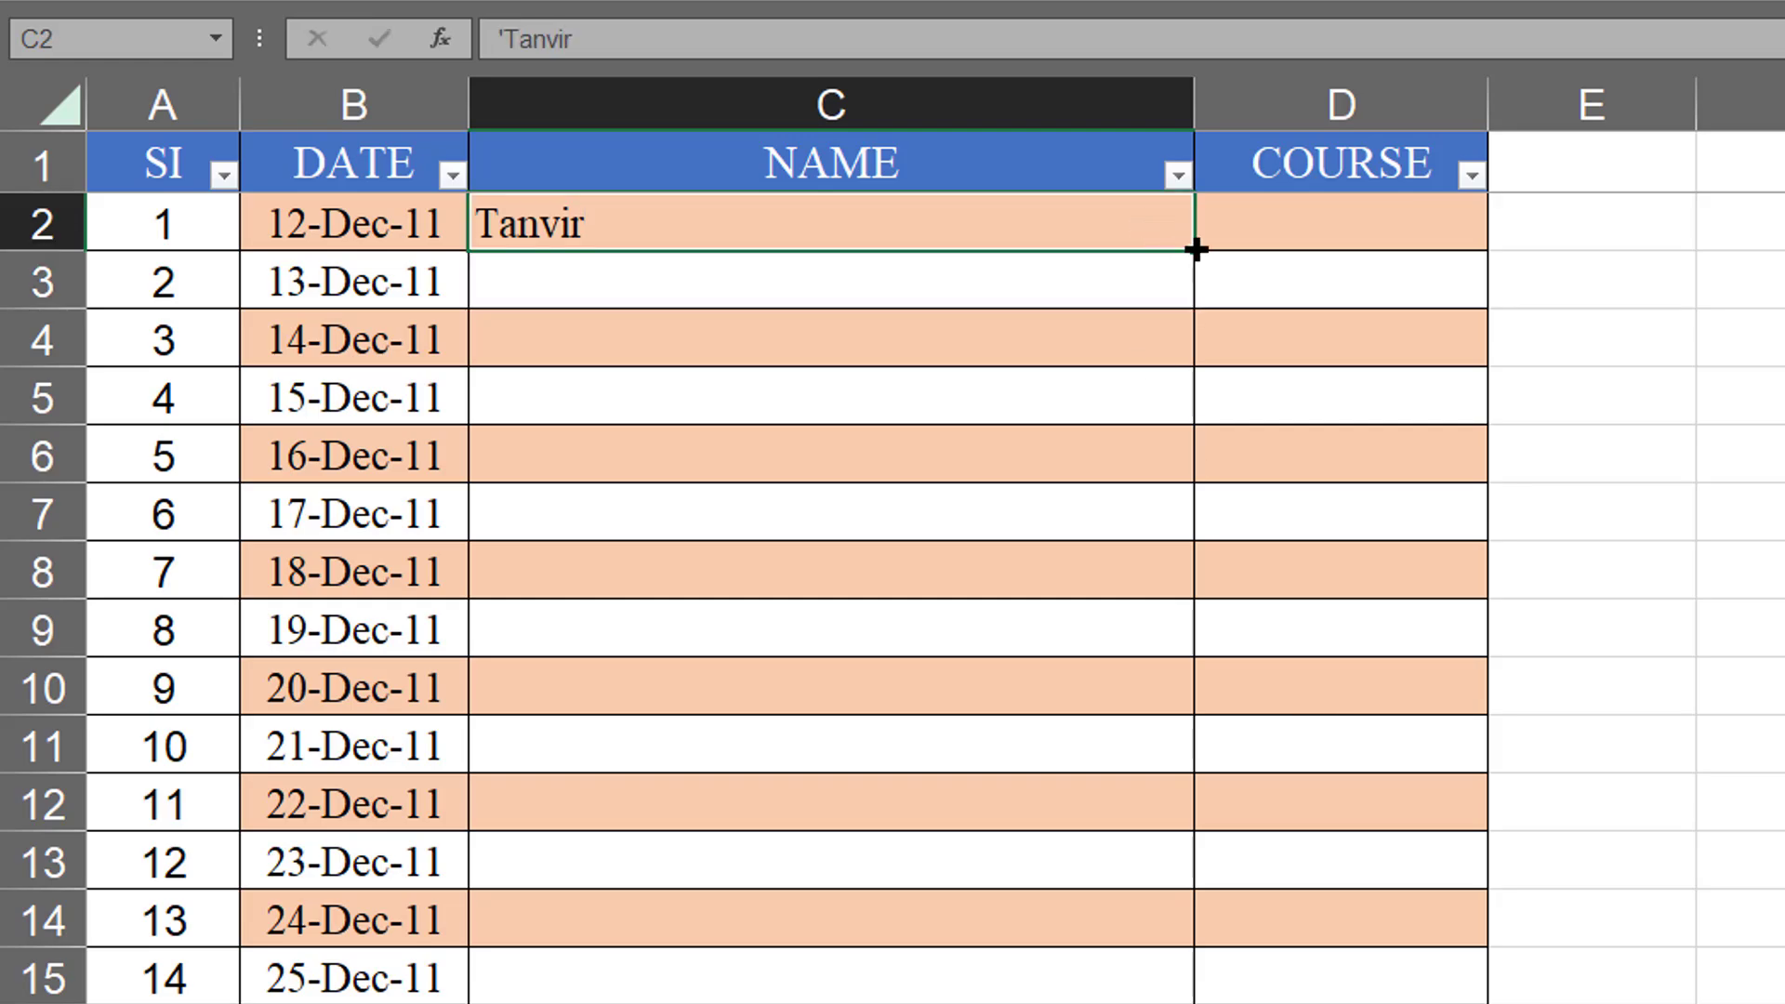
double_click(1197, 249)
click(1306, 236)
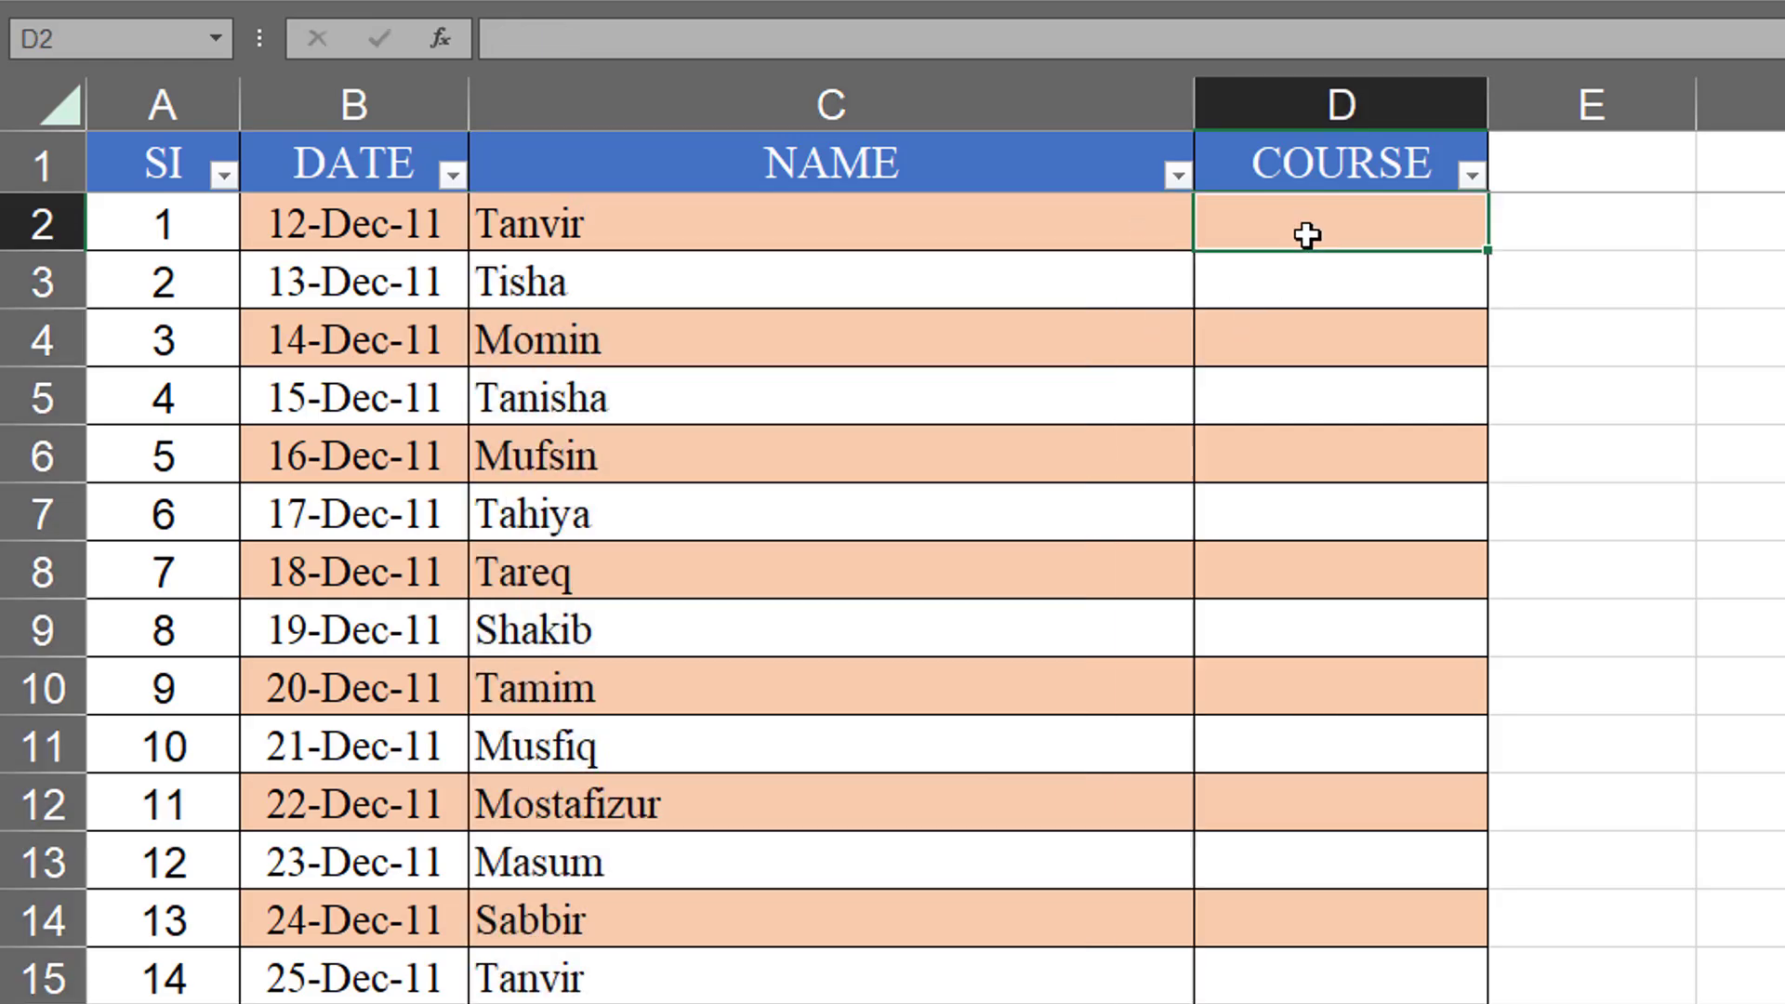
click(907, 238)
Step: Filter NAME to one person's rows, then switch the filter to a different person
click(1178, 175)
click(939, 582)
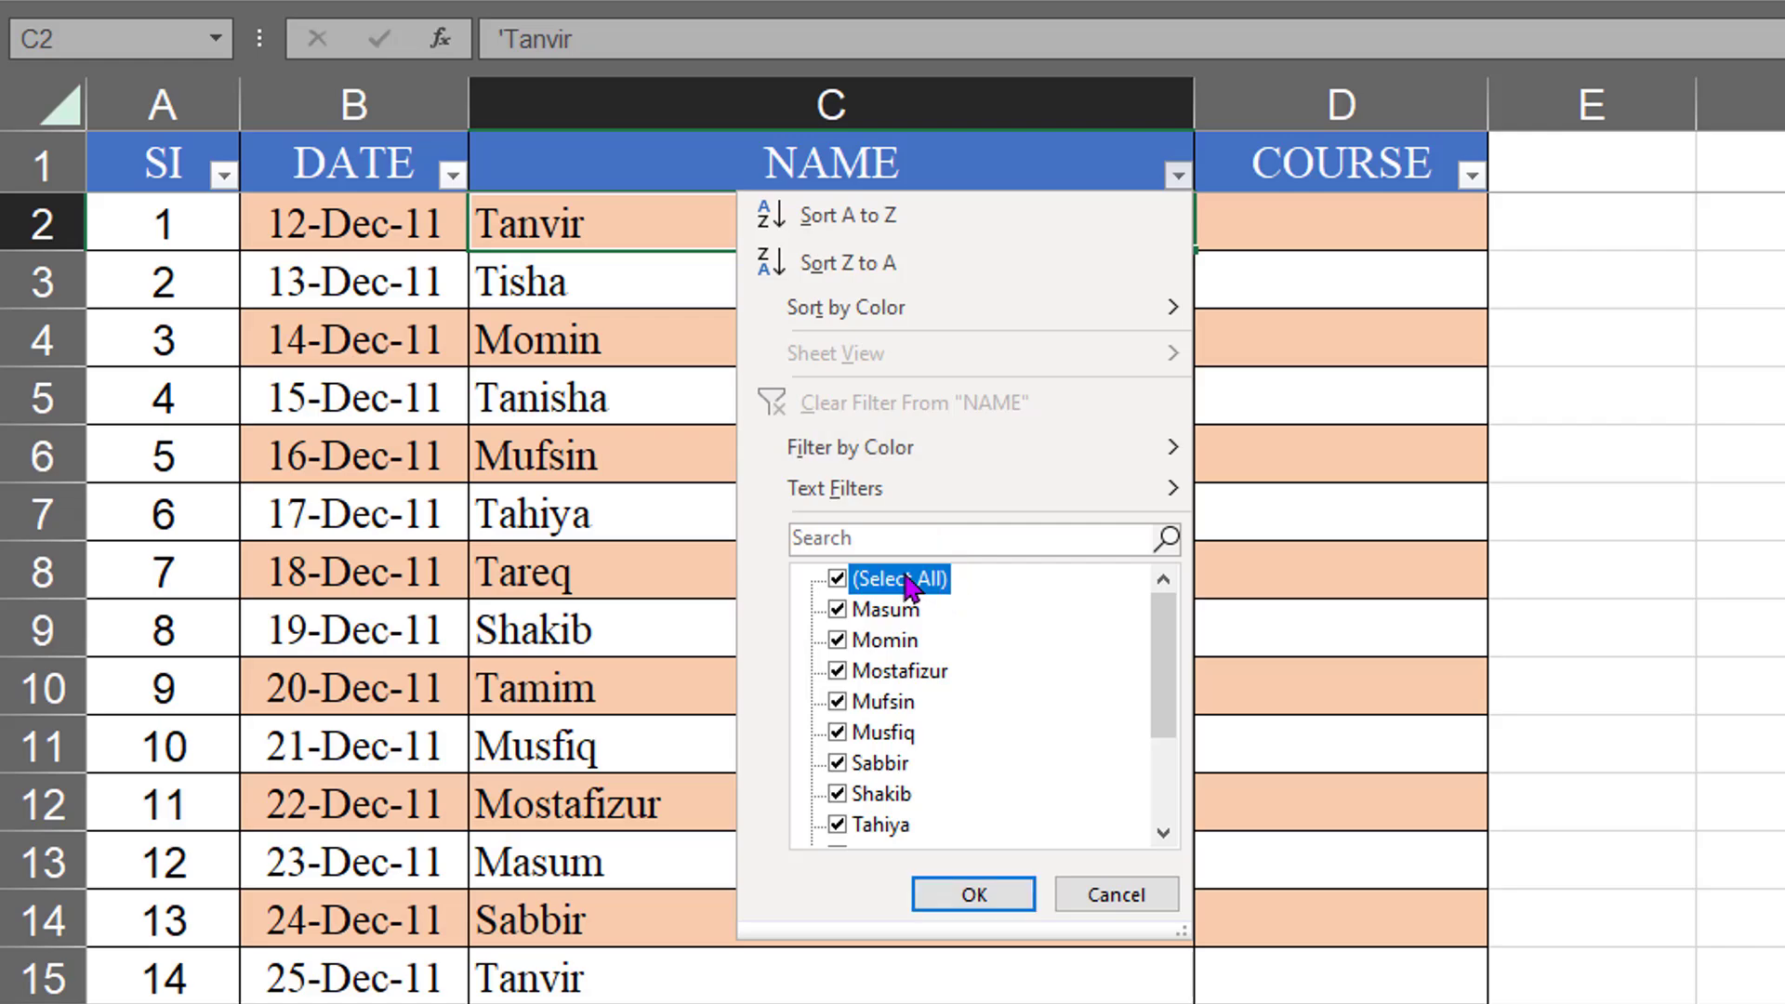
click(888, 733)
click(974, 895)
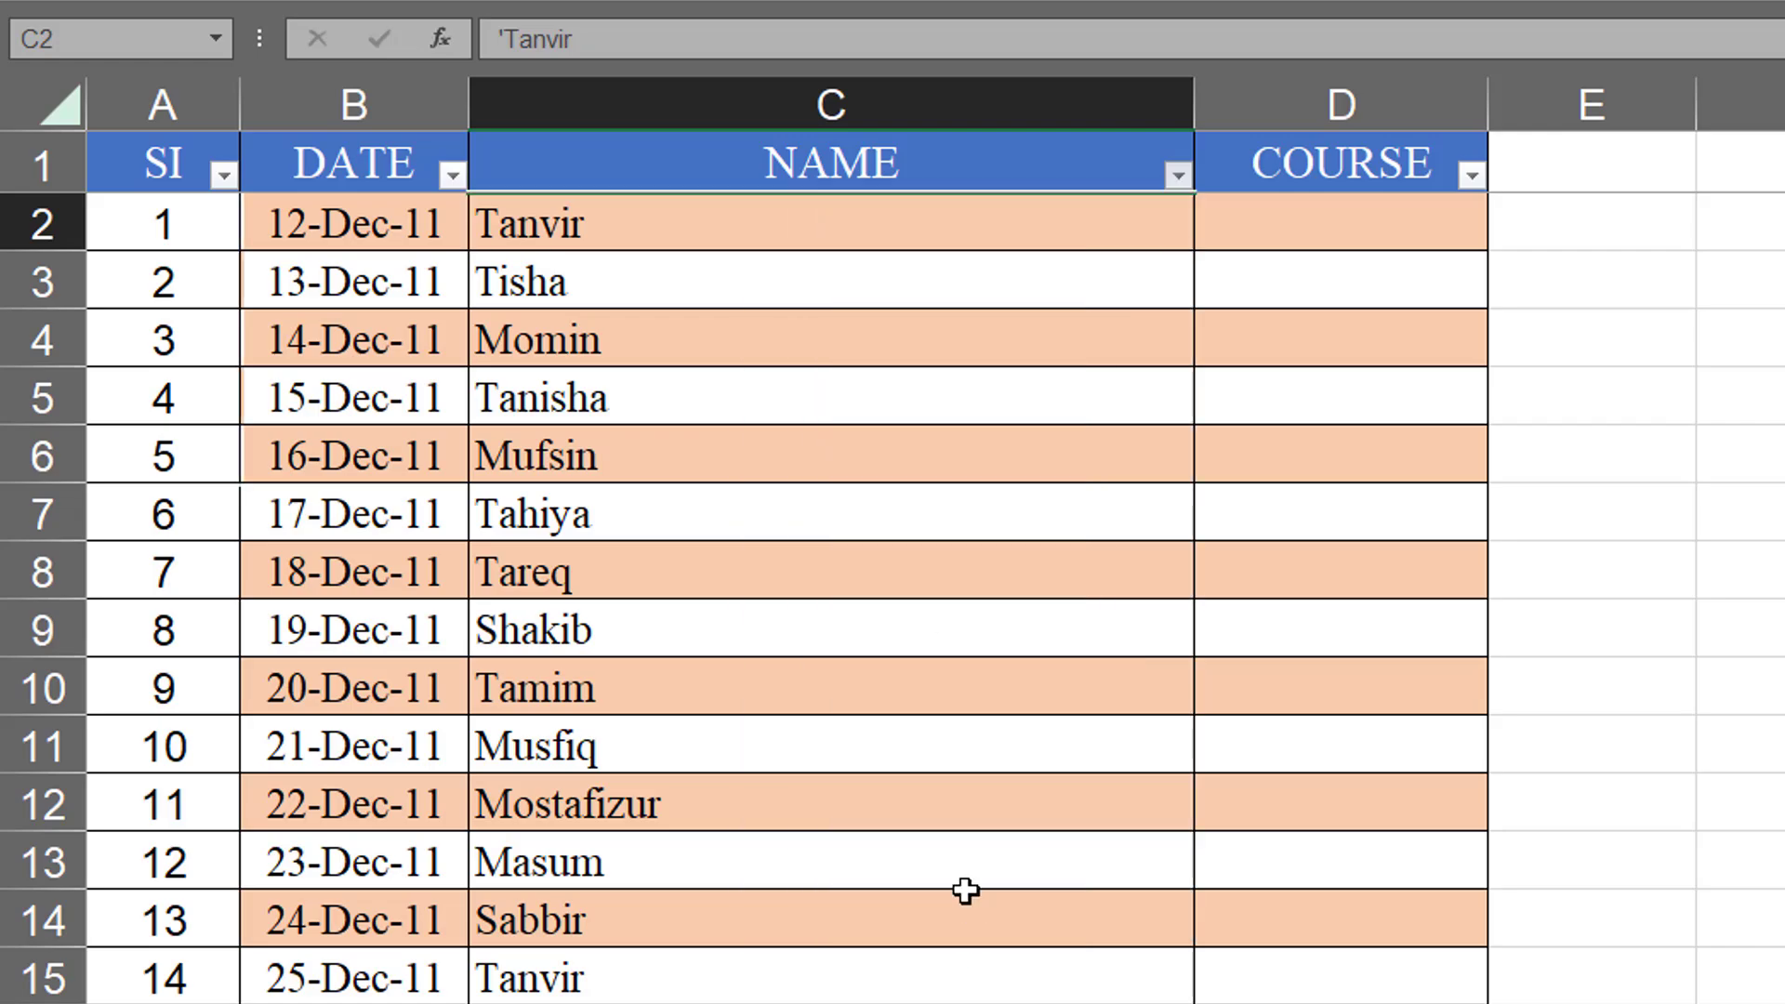
click(1178, 175)
click(885, 735)
click(879, 793)
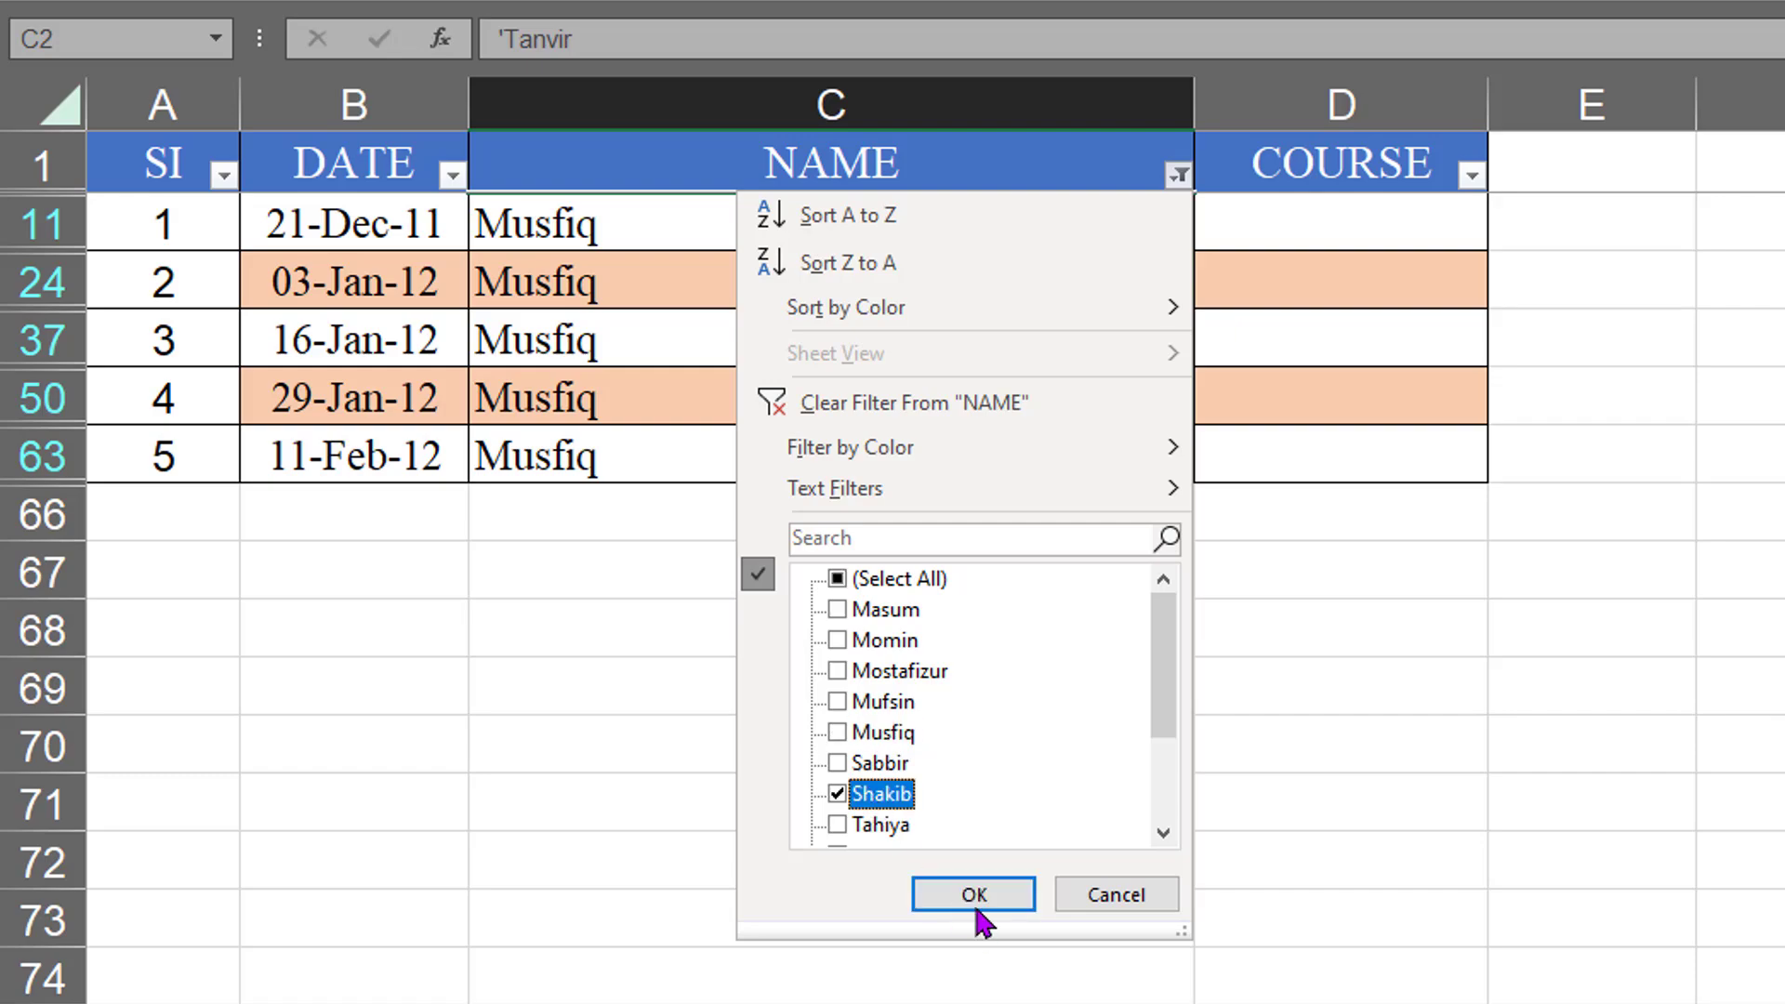
click(973, 897)
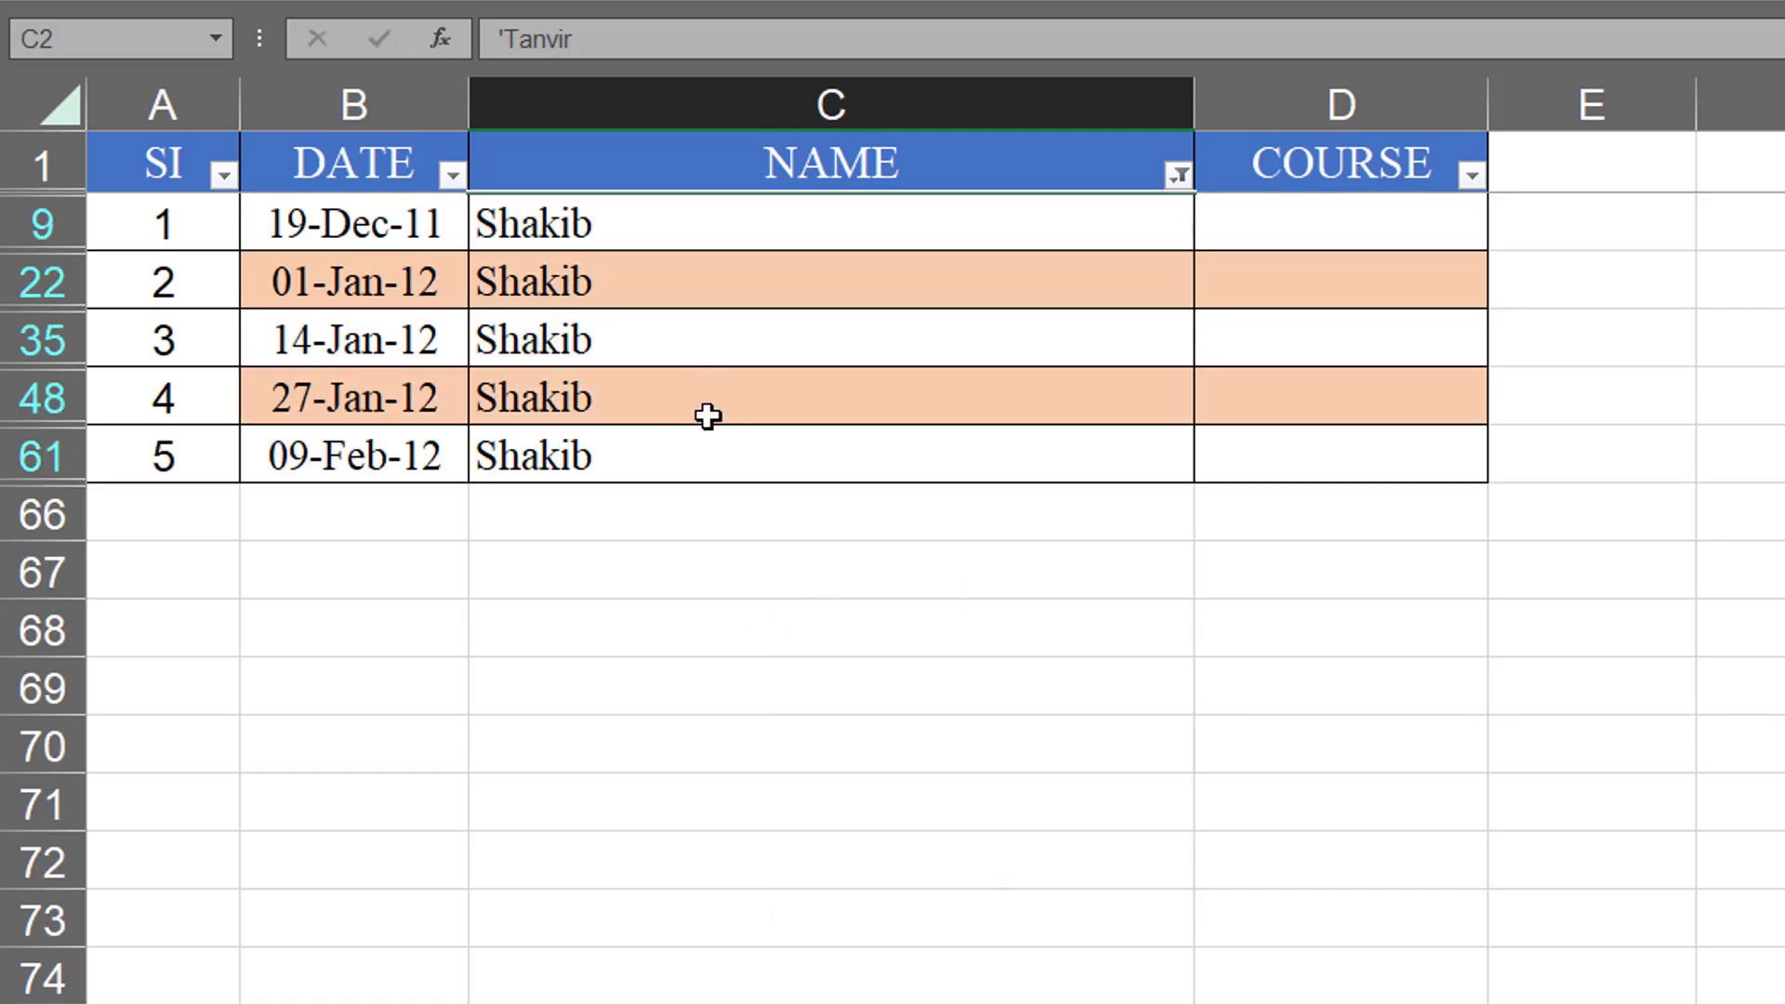
Step: Add a second person to the NAME filter so SI renumbers 1 to 9
click(1179, 175)
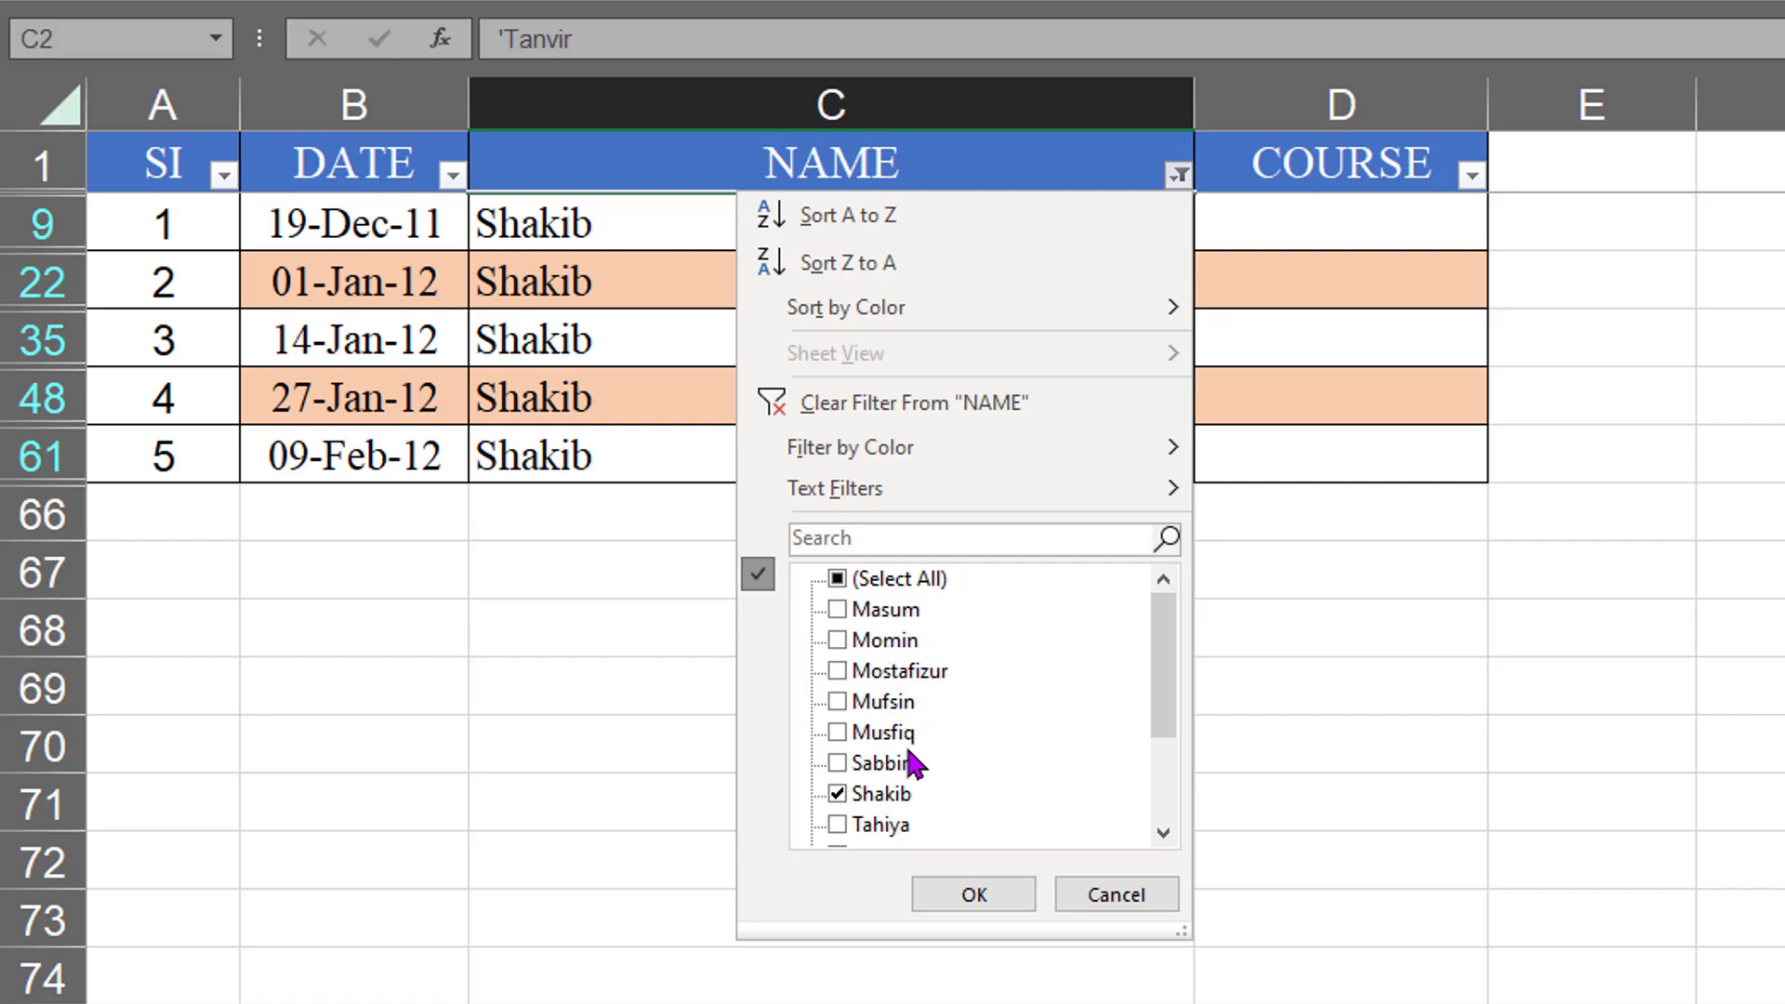
click(878, 762)
click(974, 895)
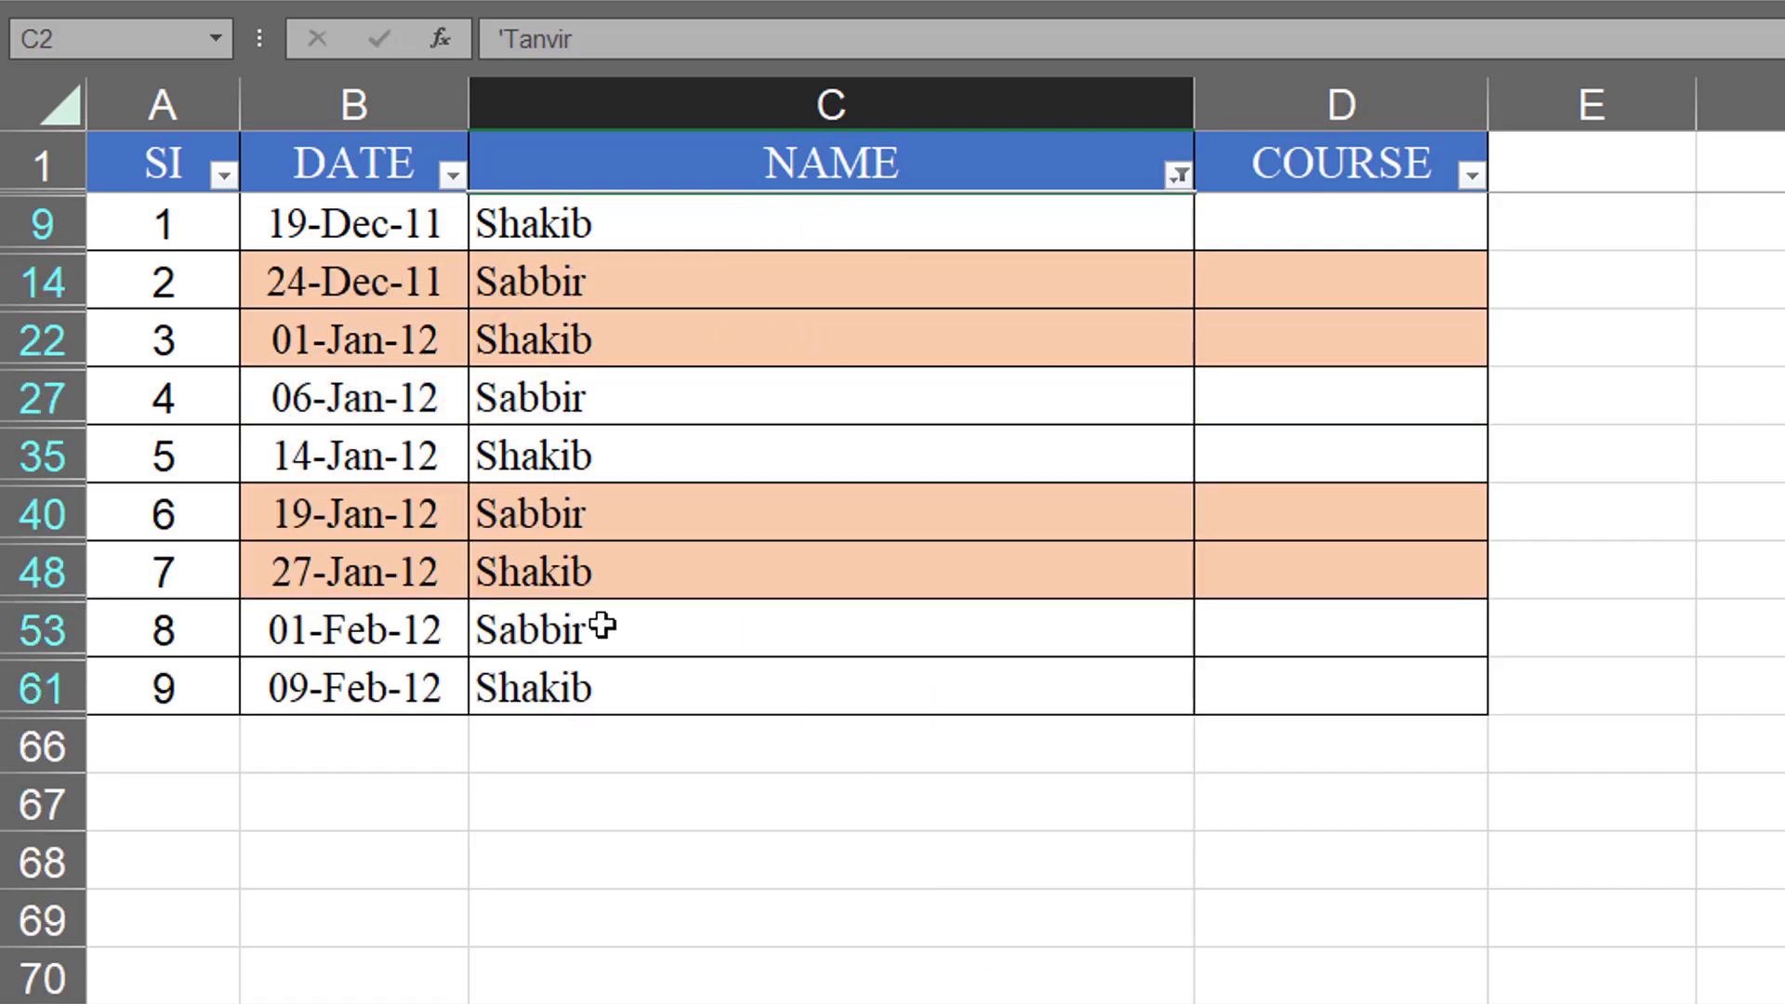